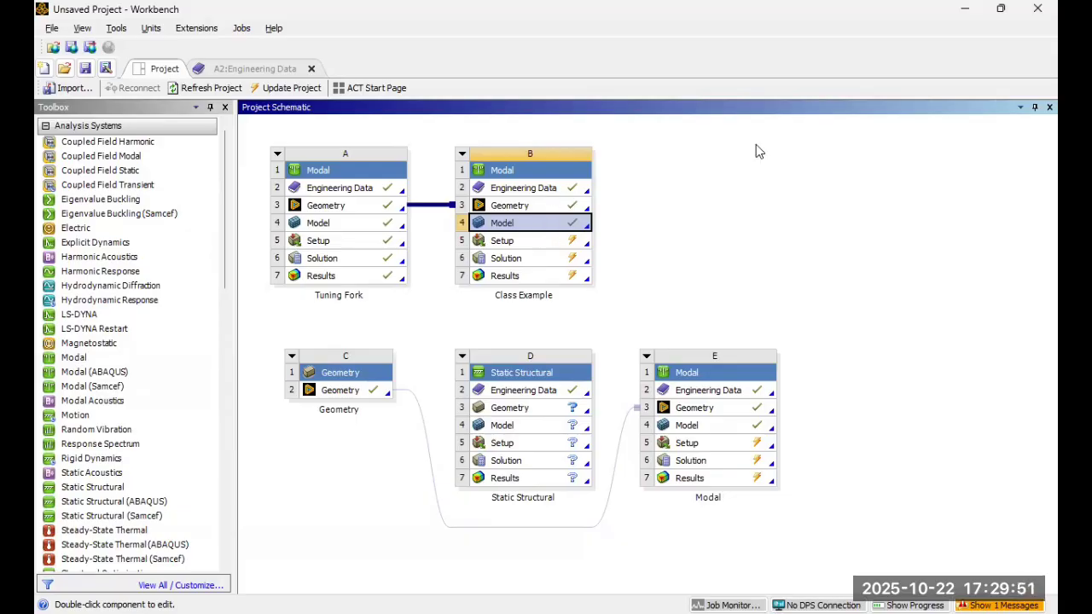
# Step: Open the Engineering Data of the Class Example modal system and start a new material entry
pyautogui.click(552, 192)
pyautogui.doubleClick(552, 194)
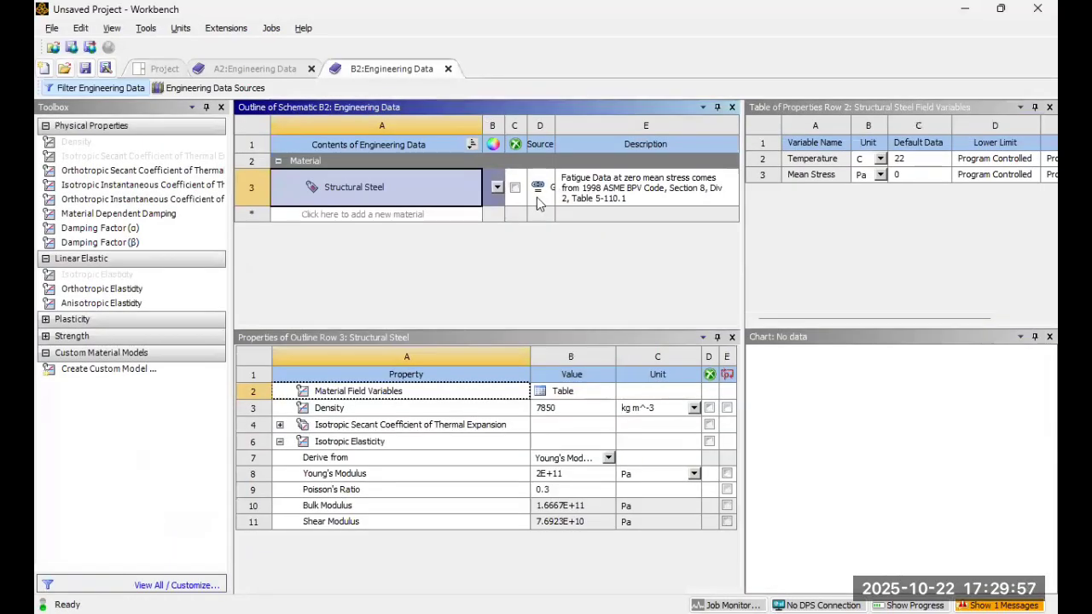
pyautogui.click(391, 214)
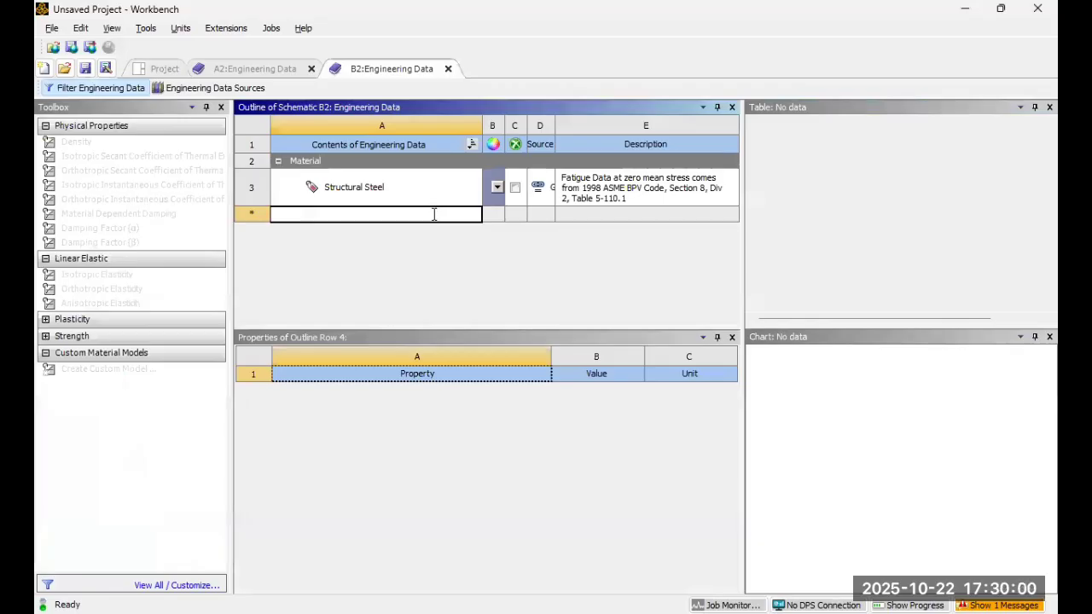
# Step: Switch to the web browser, search for "Al6061 matweb", and open the MatWeb Aluminum 6061-T6 datasheet
pyautogui.hotkey('alt', 'Tab')
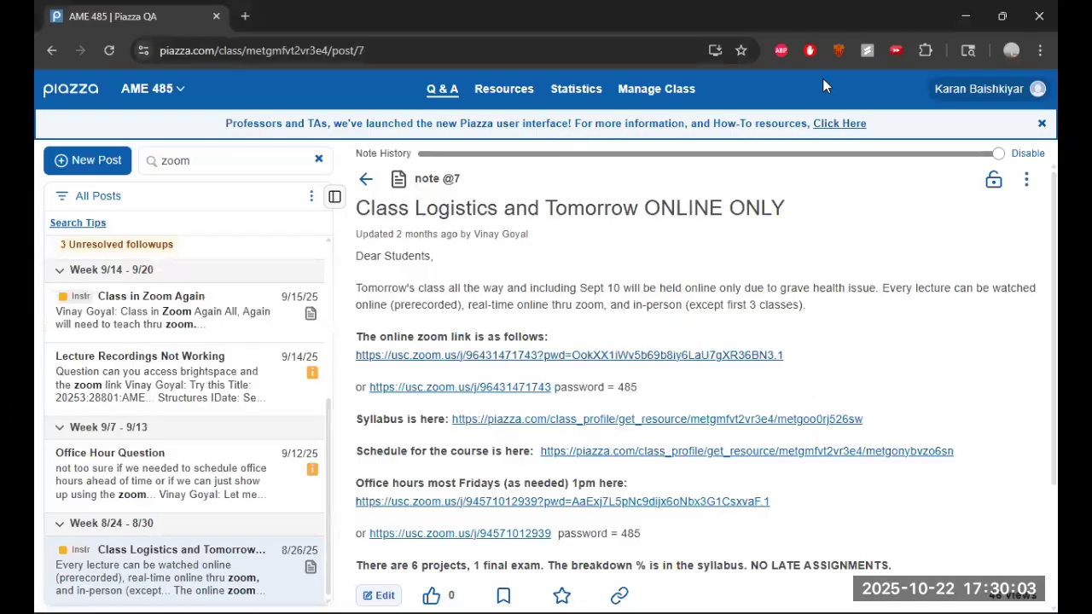
pyautogui.click(238, 16)
pyautogui.write('Al6061 matweb')
pyautogui.press('Return')
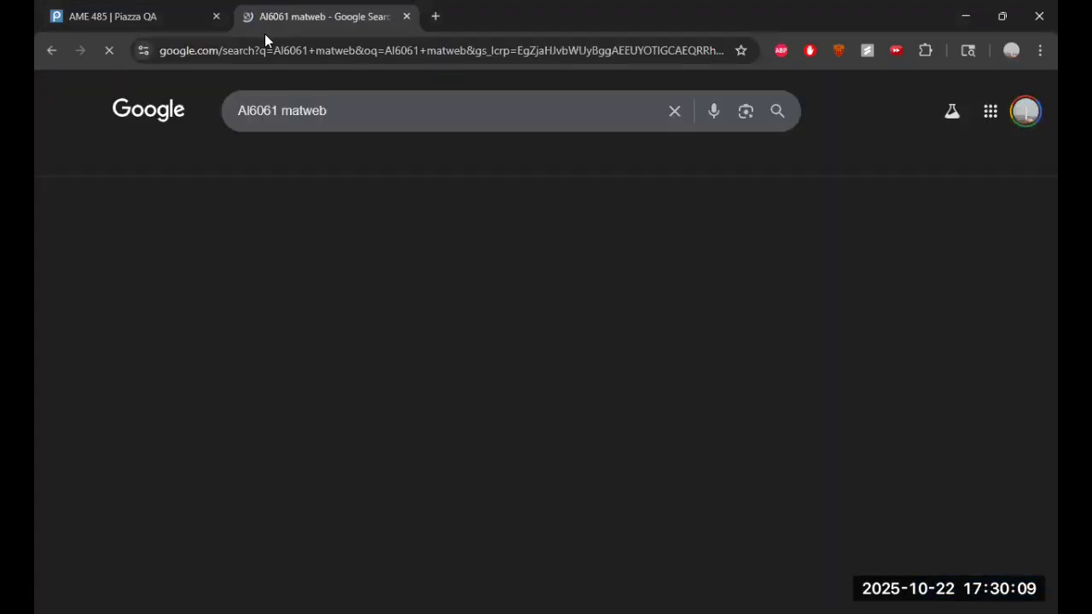
pyautogui.click(273, 248)
# Step: Back in Workbench, add a material named Al6061-T6 and give it Density and Isotropic Elasticity properties
pyautogui.hotkey('alt', 'Tab')
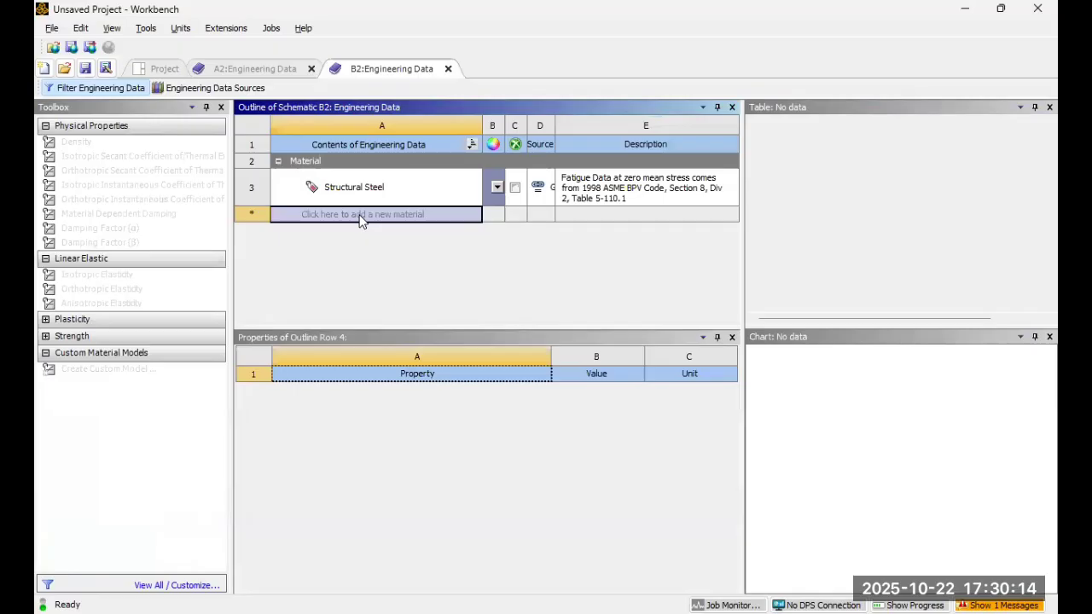
pyautogui.click(436, 212)
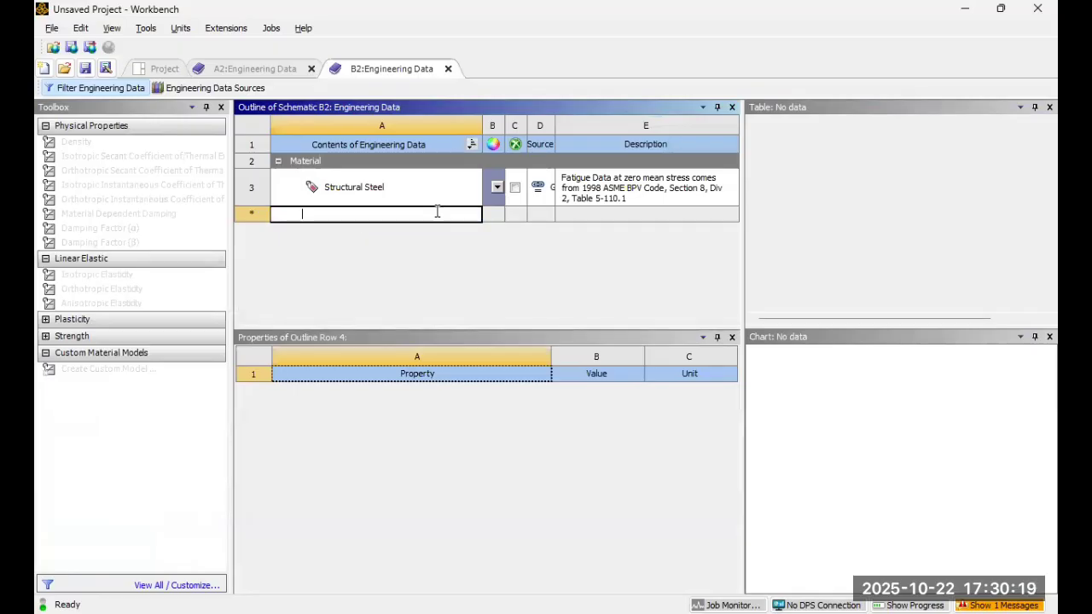
pyautogui.write('Al6061-T6')
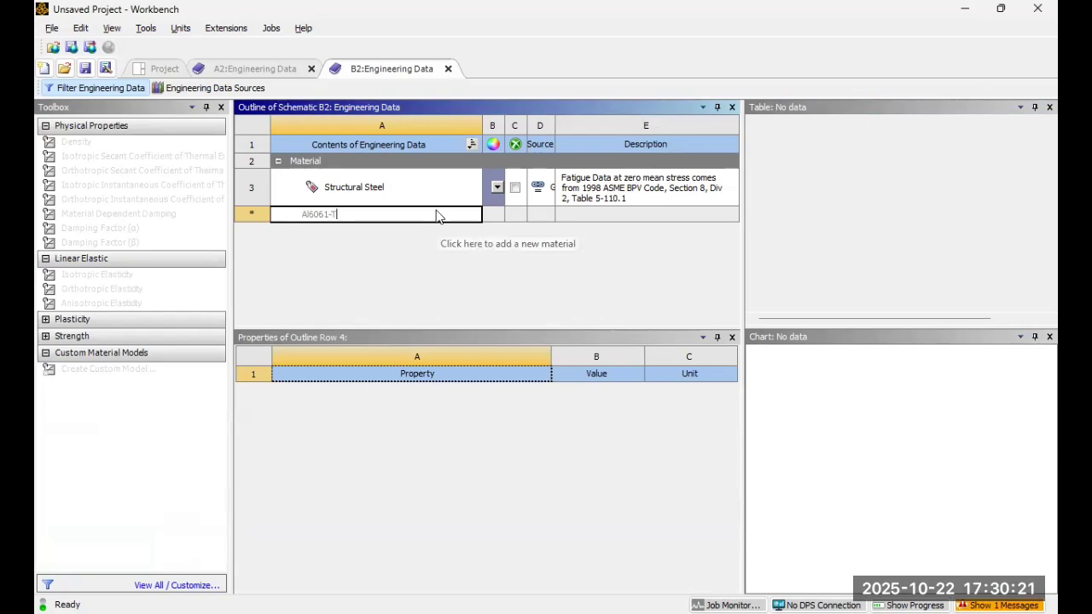
pyautogui.press('Return')
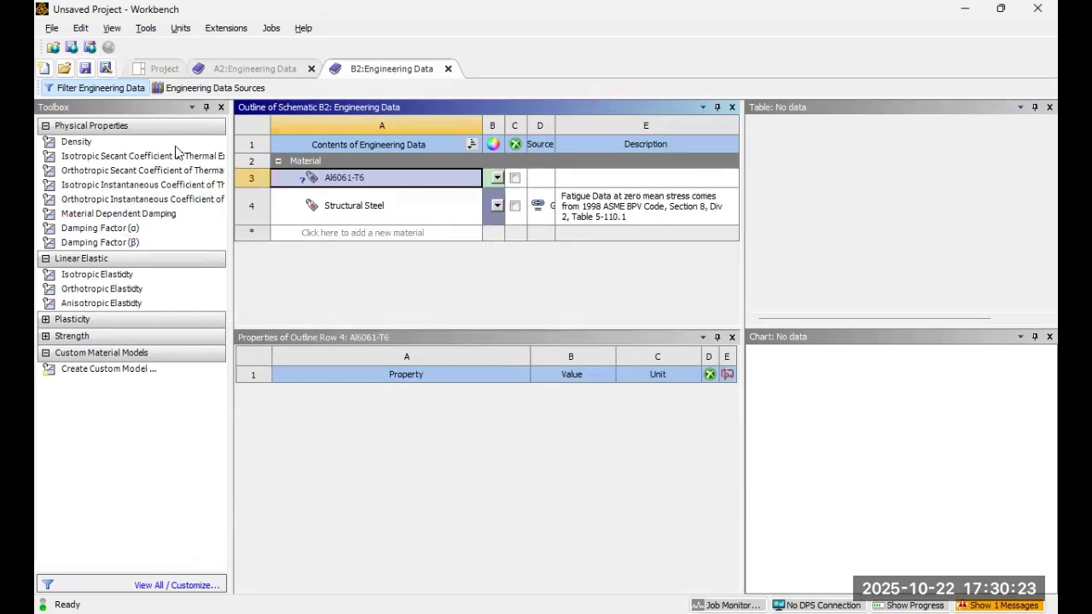
pyautogui.moveTo(175, 146); pyautogui.dragTo(277, 188)
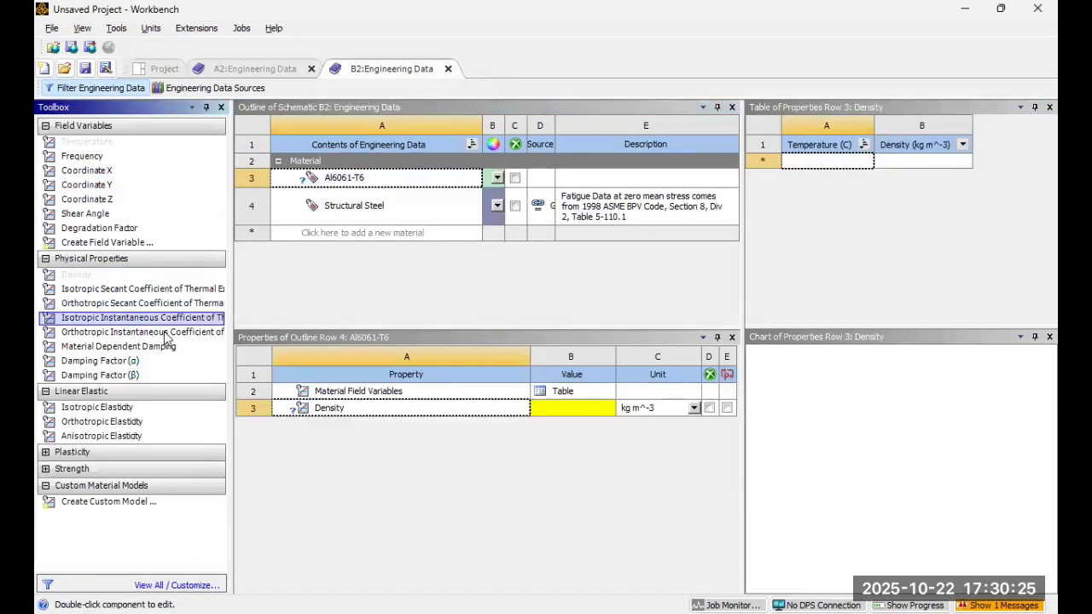
pyautogui.moveTo(163, 411); pyautogui.dragTo(575, 460)
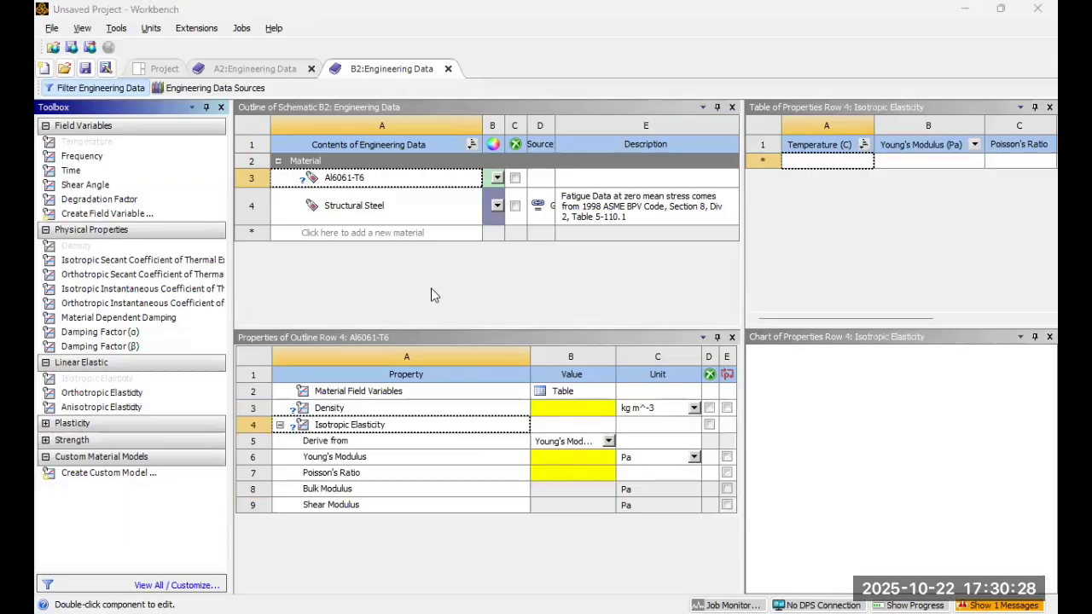
# Step: Find "modulus" in the MatWeb datasheet and set the Young's Modulus of Al6061-T6 to 68.9 GPa
pyautogui.hotkey('alt', 'Tab')
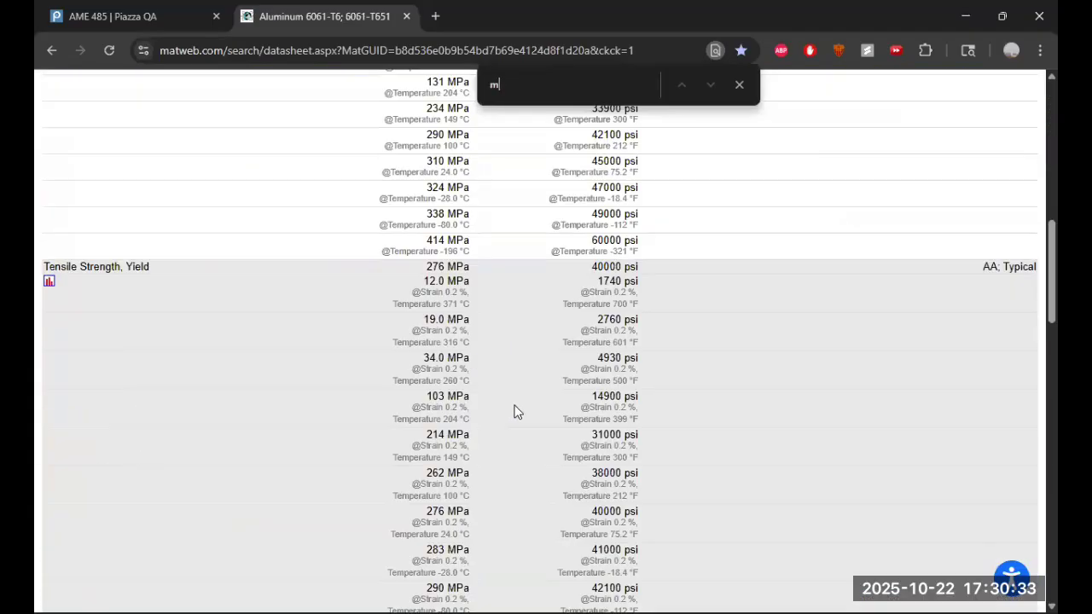
pyautogui.write('odulus')
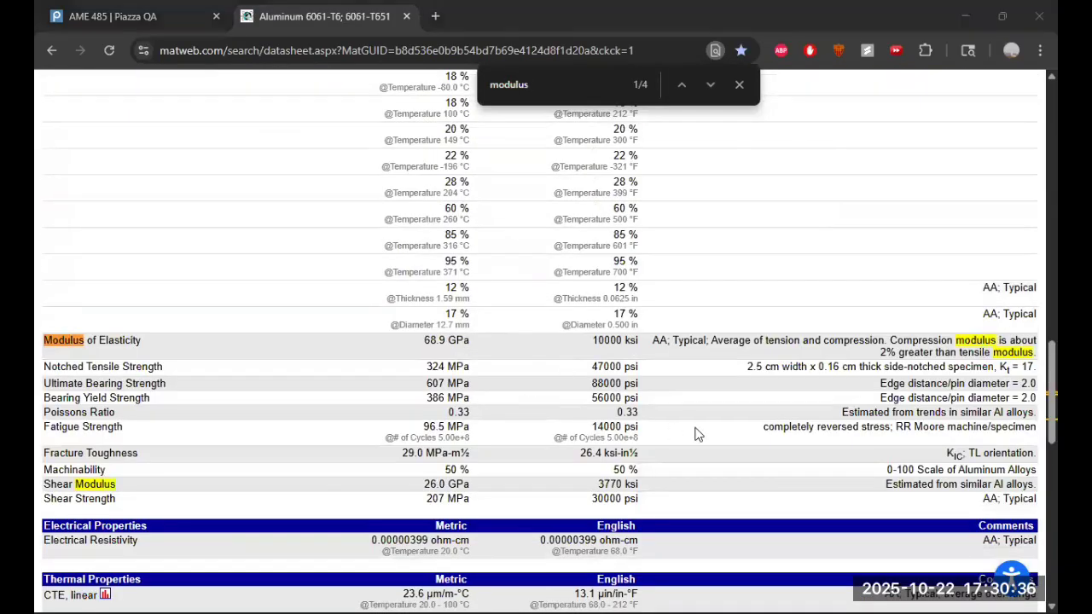
pyautogui.hotkey('alt', 'Tab')
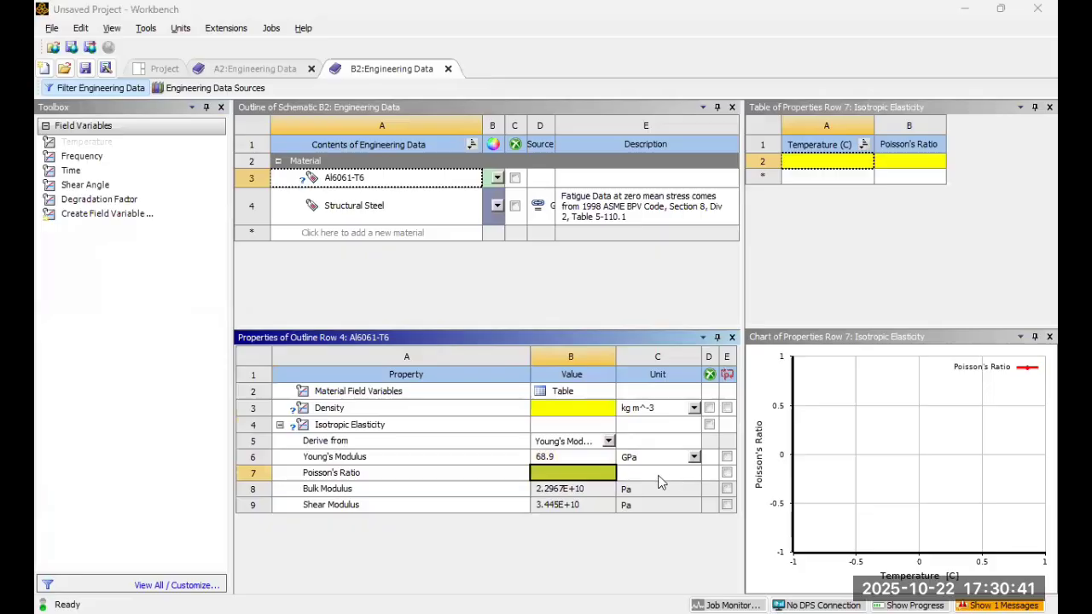
# Step: Look up Poisson's ratio in the datasheet and set it to 0.33 for Al6061-T6
pyautogui.hotkey('alt', 'Tab')
pyautogui.hotkey('alt', 'Tab')
pyautogui.hotkey('alt', 'Tab')
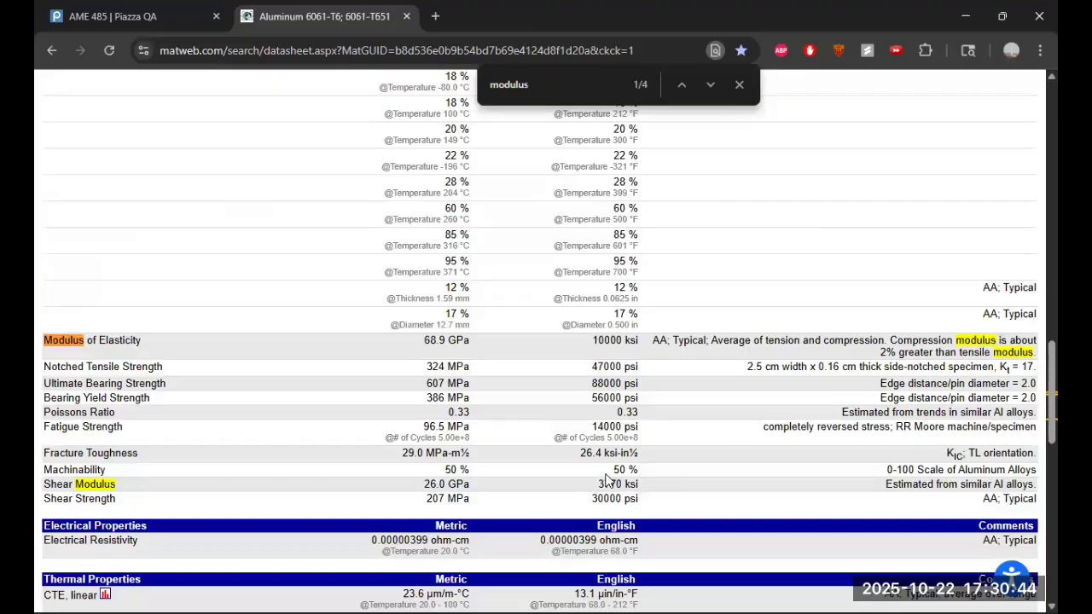
pyautogui.hotkey('alt', 'Tab')
pyautogui.click(608, 473)
pyautogui.write('0.33')
pyautogui.press('Return')
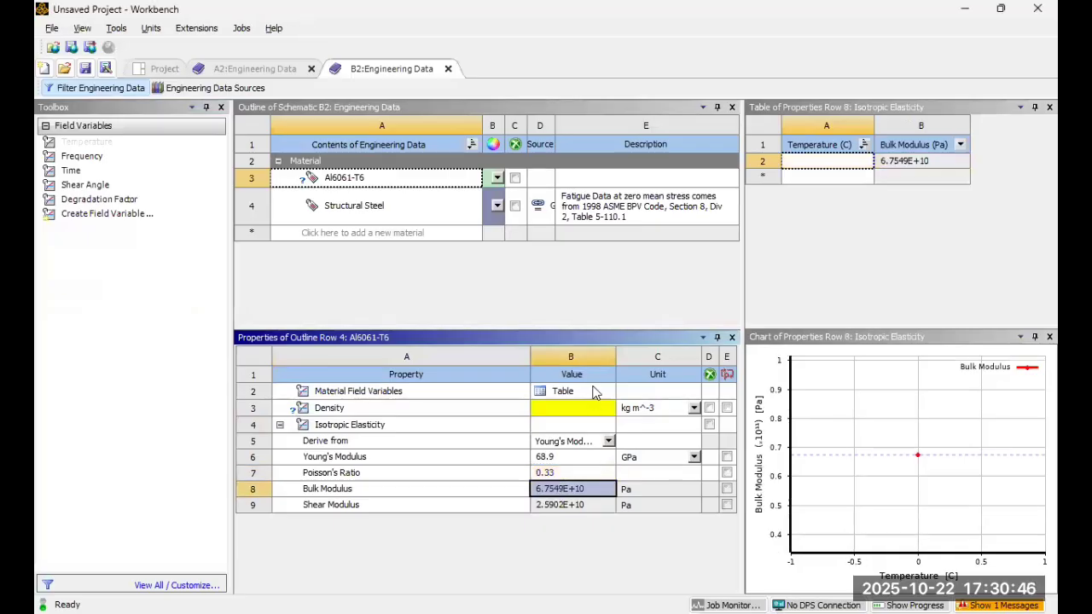
# Step: Look up the density in the datasheet and set the Al6061-T6 density to 0.0975 lb in^-3
pyautogui.click(595, 409)
pyautogui.hotkey('alt', 'Tab')
pyautogui.write('de')
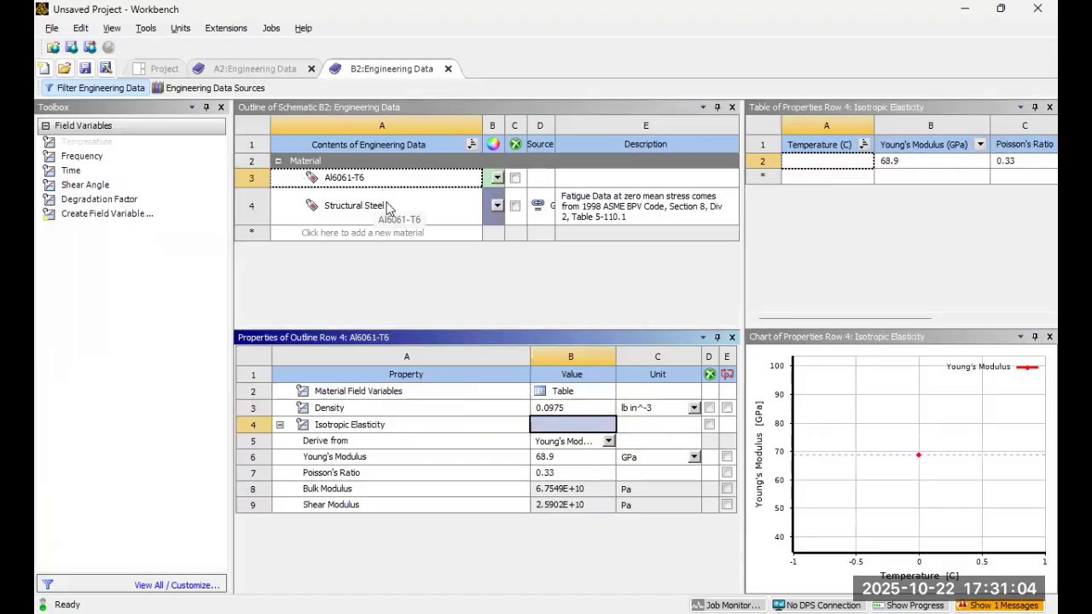
# Step: Change the unit of Structural Steel's Young's Modulus to GPa and compare its properties with Al6061-T6
pyautogui.click(386, 206)
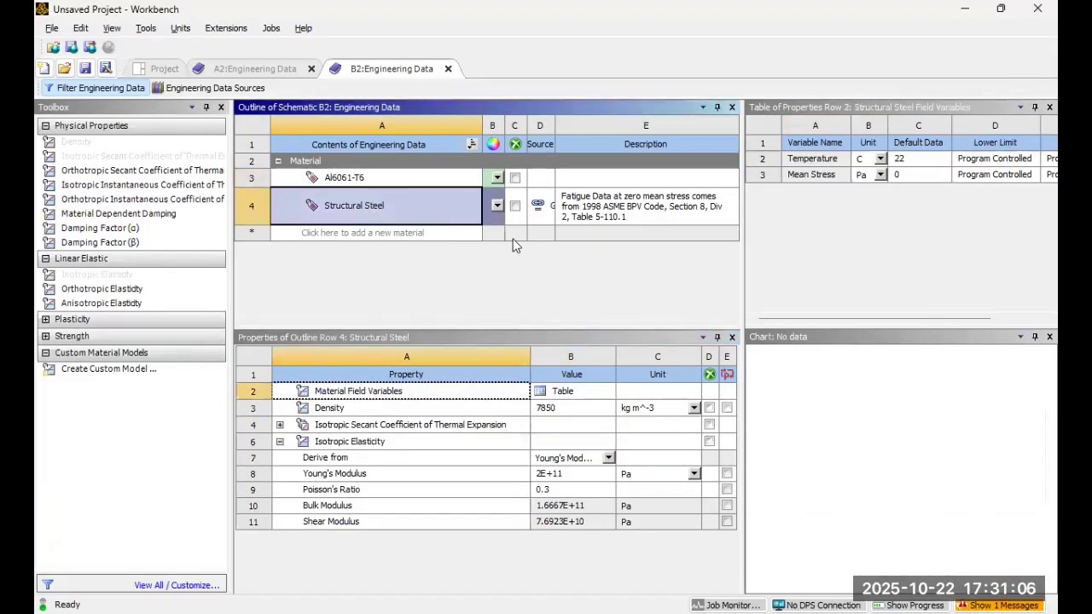
pyautogui.click(693, 473)
pyautogui.click(676, 403)
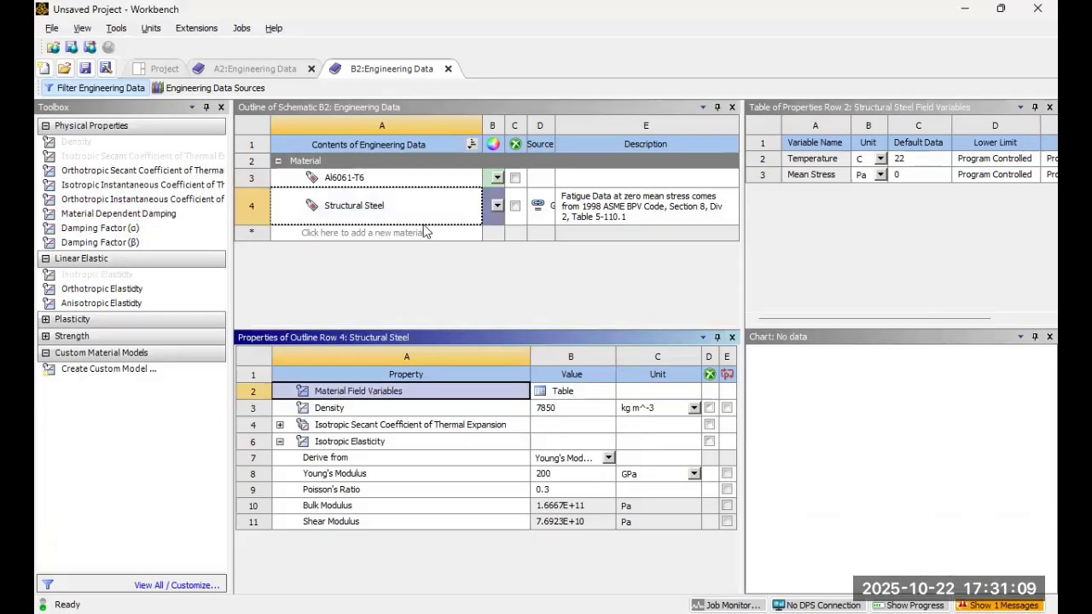
pyautogui.click(397, 181)
pyautogui.click(397, 205)
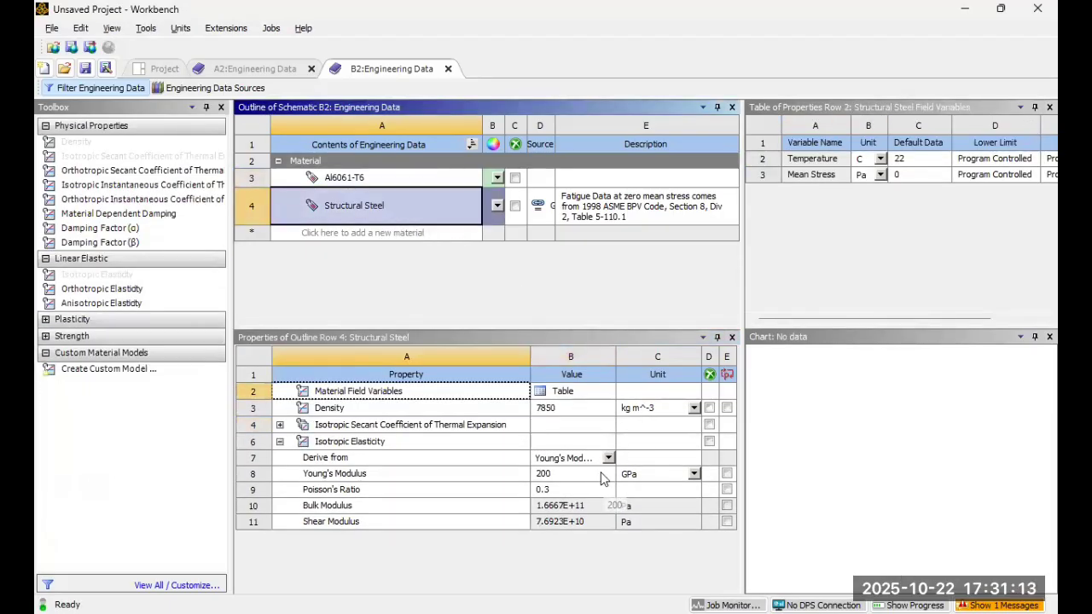
# Step: Return to the project schematic and open the Class Example system's Model for editing in Mechanical
pyautogui.click(166, 72)
pyautogui.rightClick(535, 227)
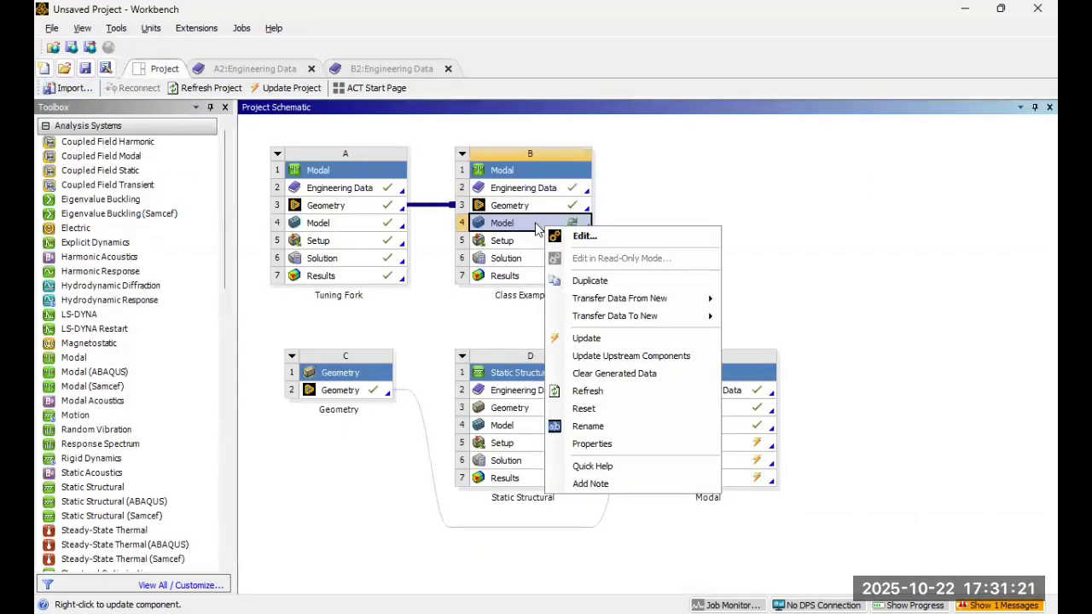
pyautogui.click(583, 236)
pyautogui.click(596, 345)
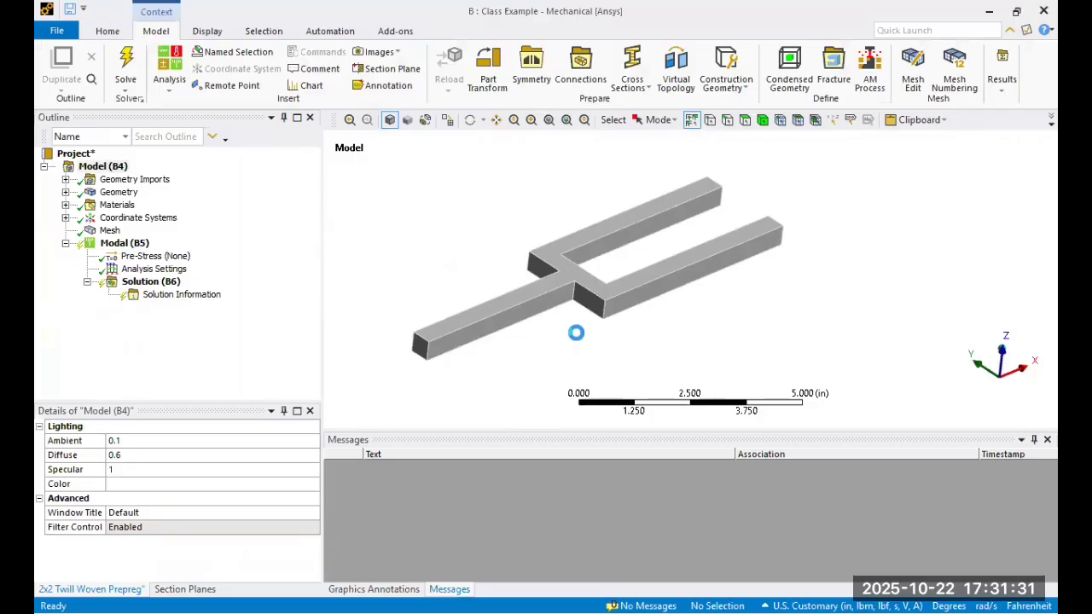
# Step: Assign the Al6061-T6 material to the tuning fork body SYS\Solid under Geometry
pyautogui.moveTo(599, 301); pyautogui.dragTo(659, 221, button='middle')
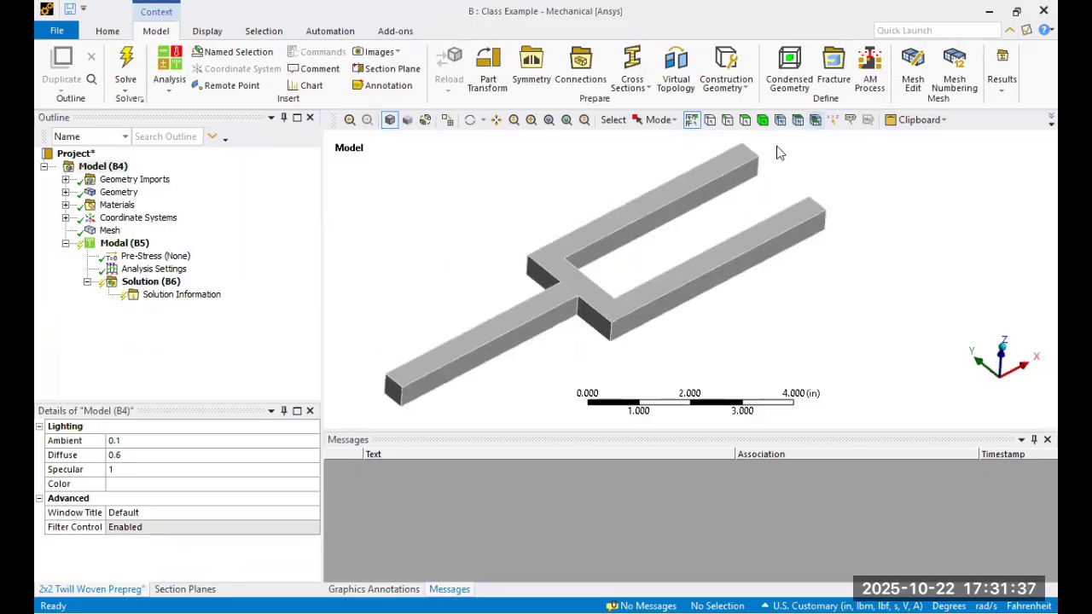
pyautogui.moveTo(564, 201); pyautogui.dragTo(590, 194, button='middle')
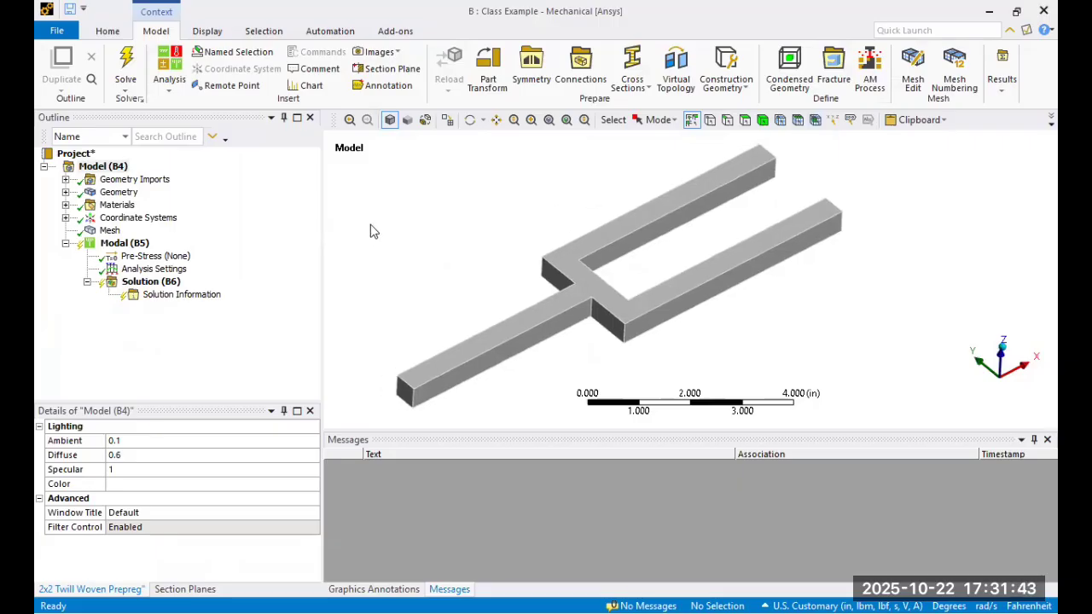
pyautogui.click(66, 192)
pyautogui.click(138, 204)
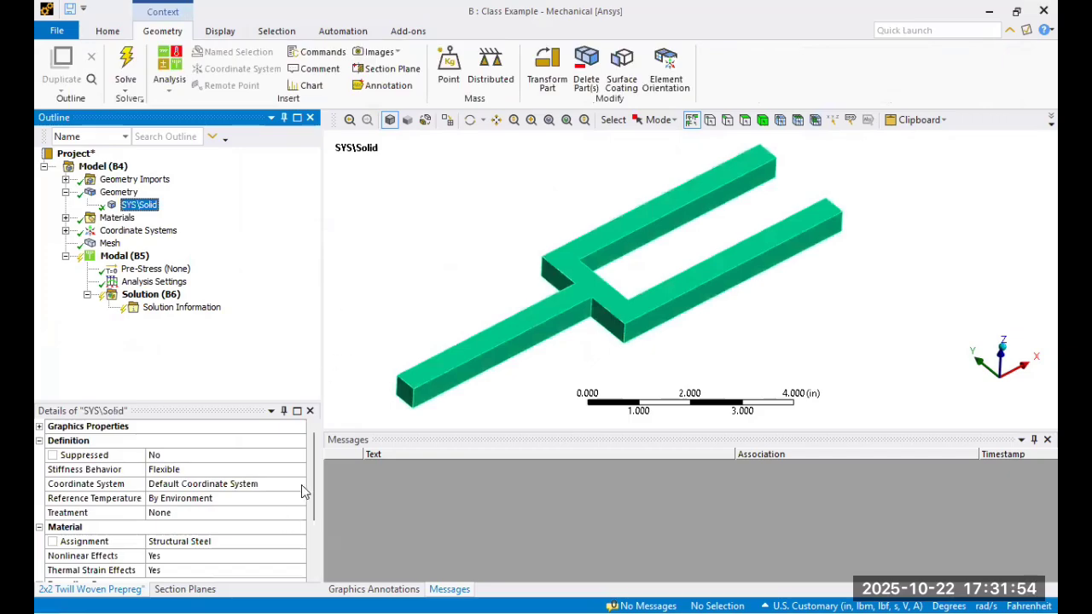
pyautogui.click(299, 541)
pyautogui.click(301, 541)
pyautogui.click(393, 370)
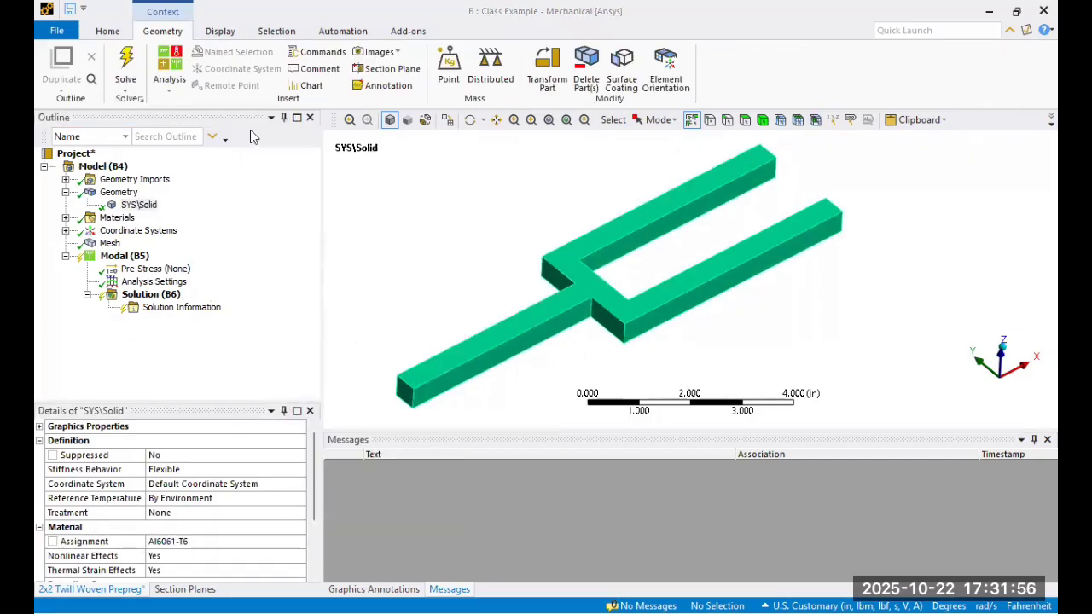
# Step: Switch to the Workbench project and look through the available analysis systems
pyautogui.hotkey('alt', 'Tab')
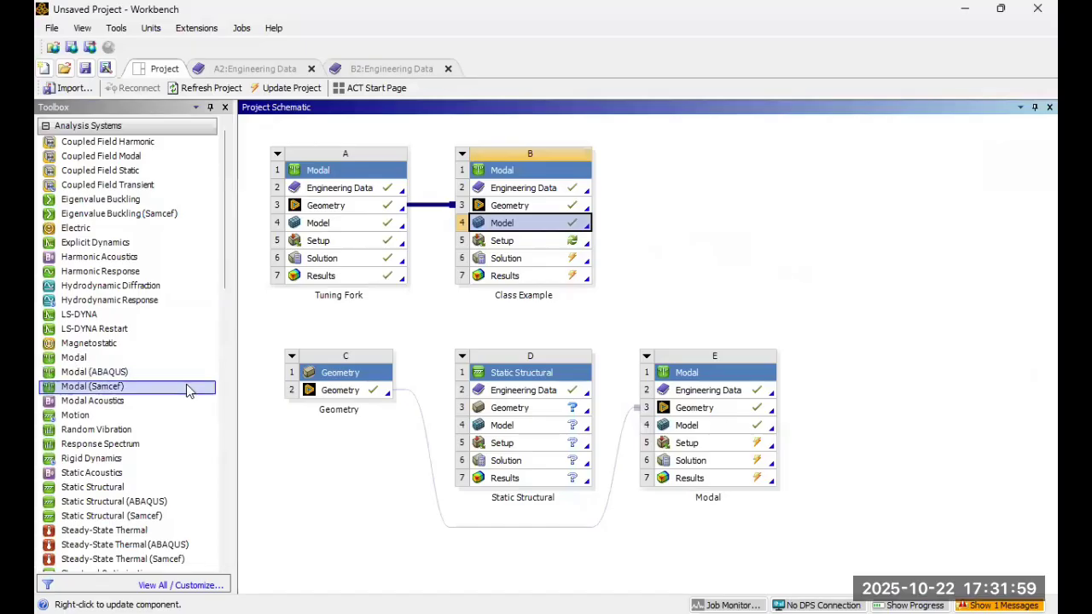
pyautogui.scroll(-2, 179, 388)
pyautogui.scroll(-1, 181, 413)
pyautogui.scroll(1, 183, 415)
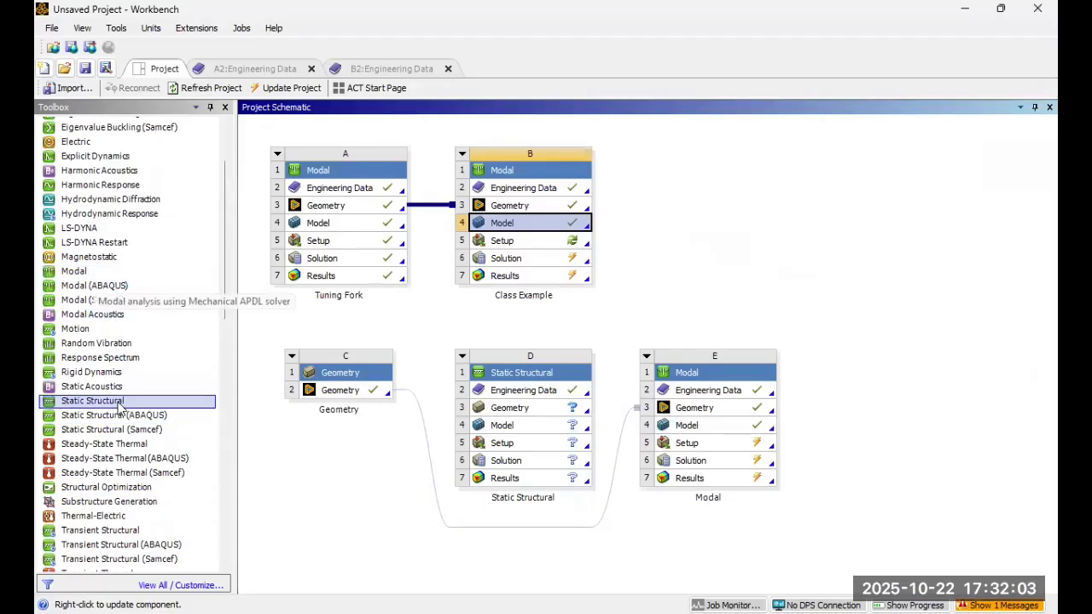
pyautogui.scroll(-1, 171, 435)
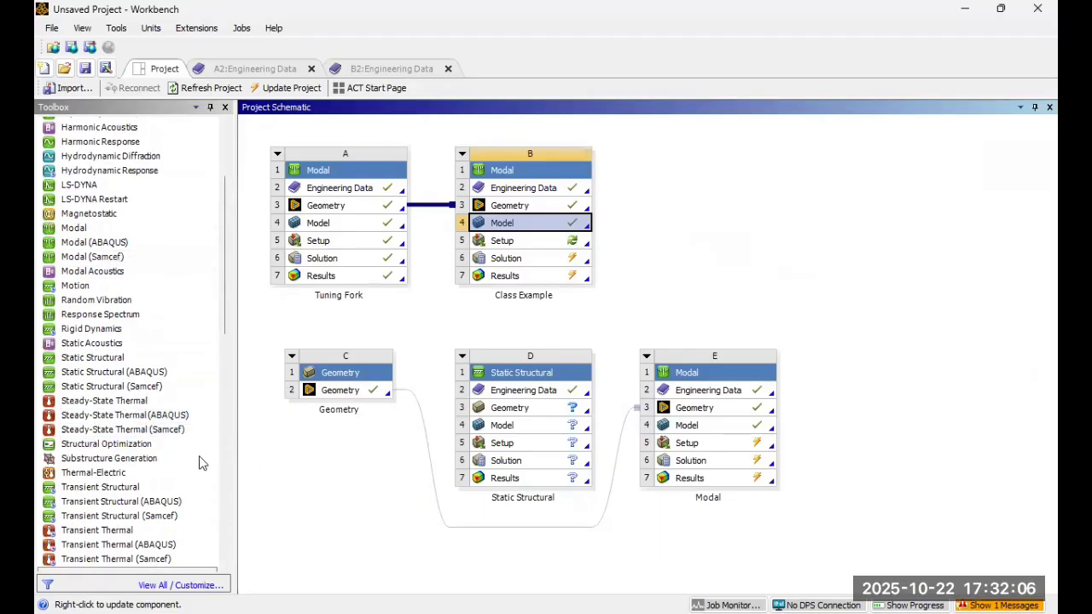
pyautogui.scroll(-1, 167, 449)
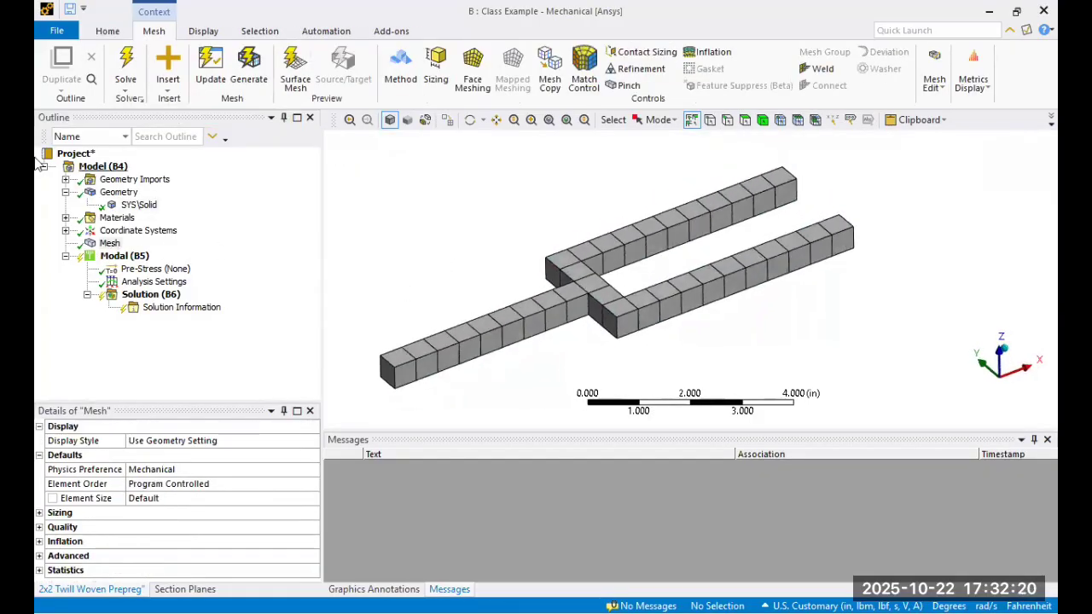
# Step: Review the Class Example's geometry, materials, coordinate systems and mesh in Mechanical
pyautogui.click(107, 194)
pyautogui.click(92, 232)
pyautogui.click(92, 219)
pyautogui.click(66, 230)
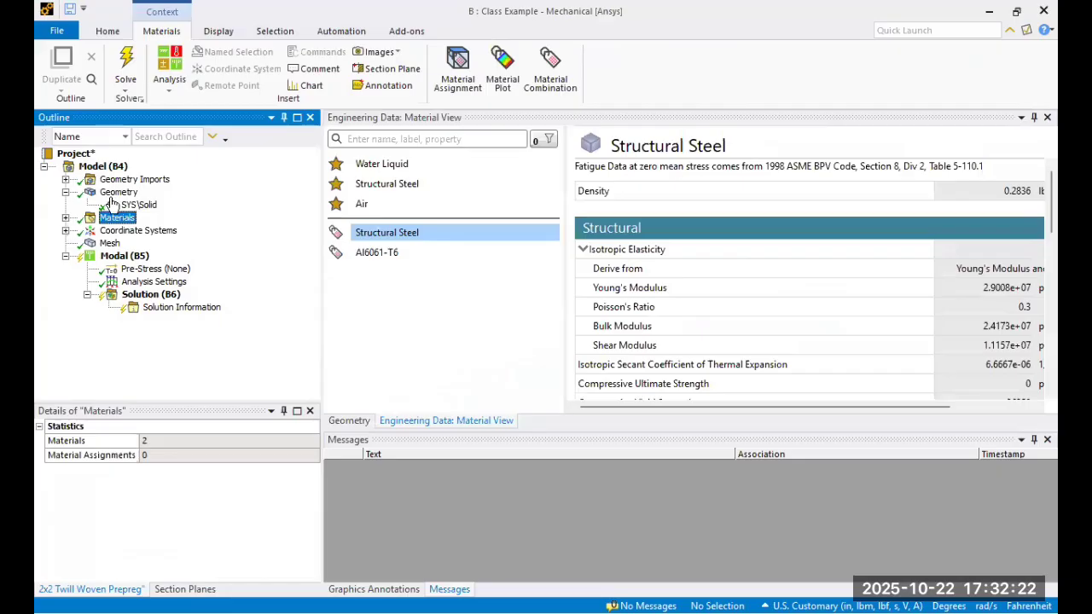
pyautogui.click(128, 205)
pyautogui.click(110, 256)
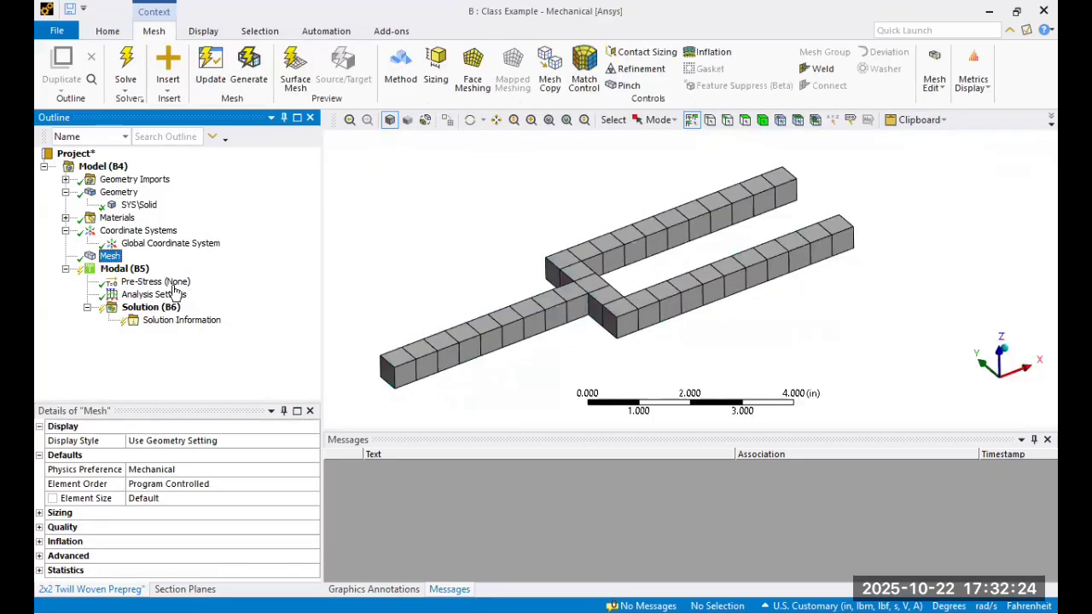
# Step: Insert a Fixed Support into the Modal (B5) analysis
pyautogui.click(113, 269)
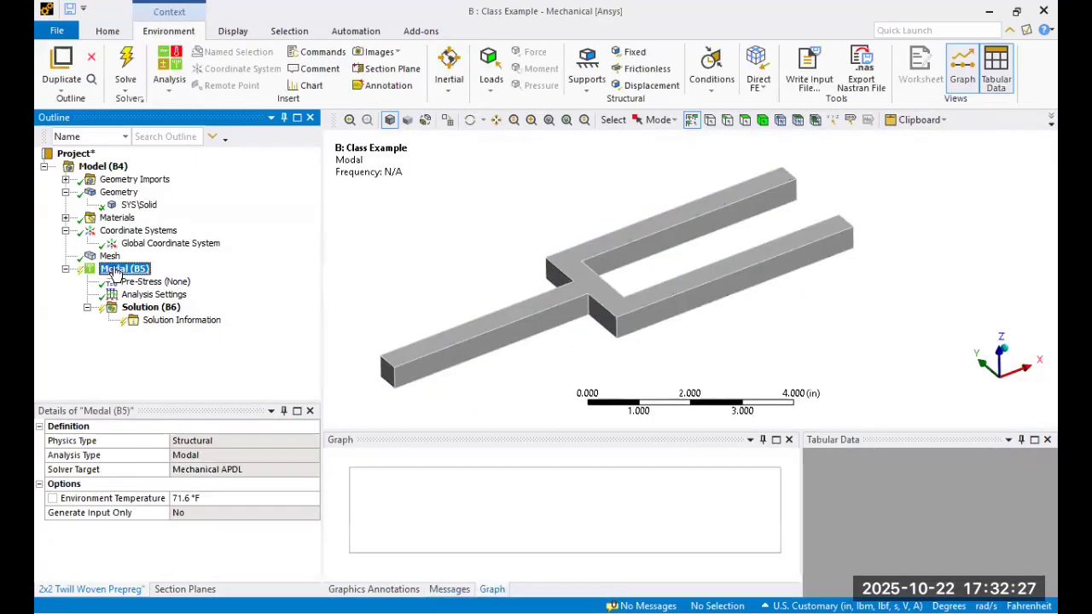
pyautogui.rightClick(116, 269)
pyautogui.click(136, 244)
pyautogui.click(140, 270)
pyautogui.rightClick(143, 276)
pyautogui.moveTo(295, 283)
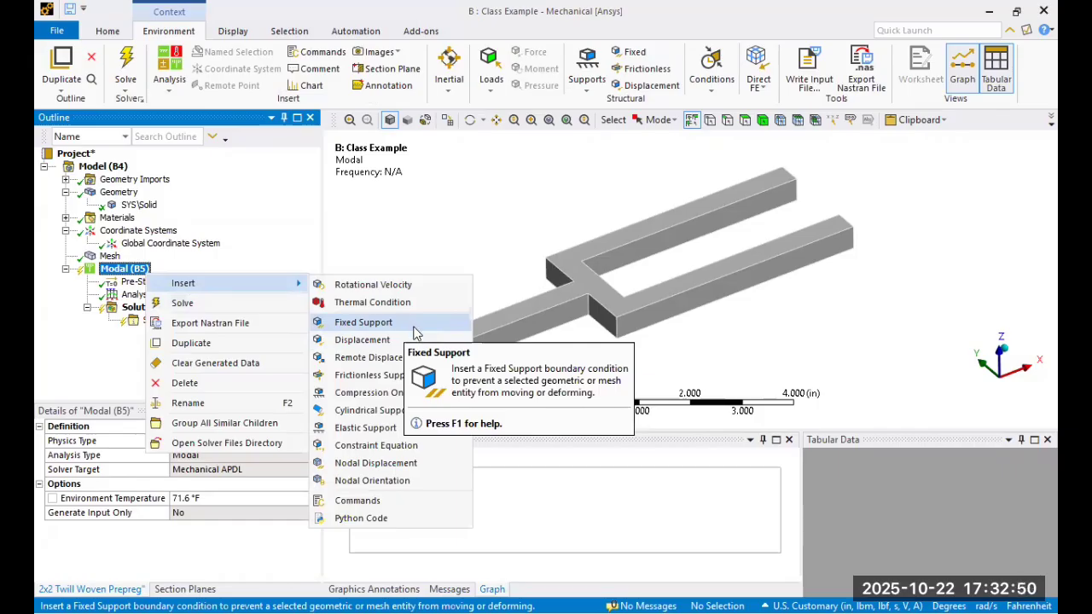
pyautogui.click(408, 323)
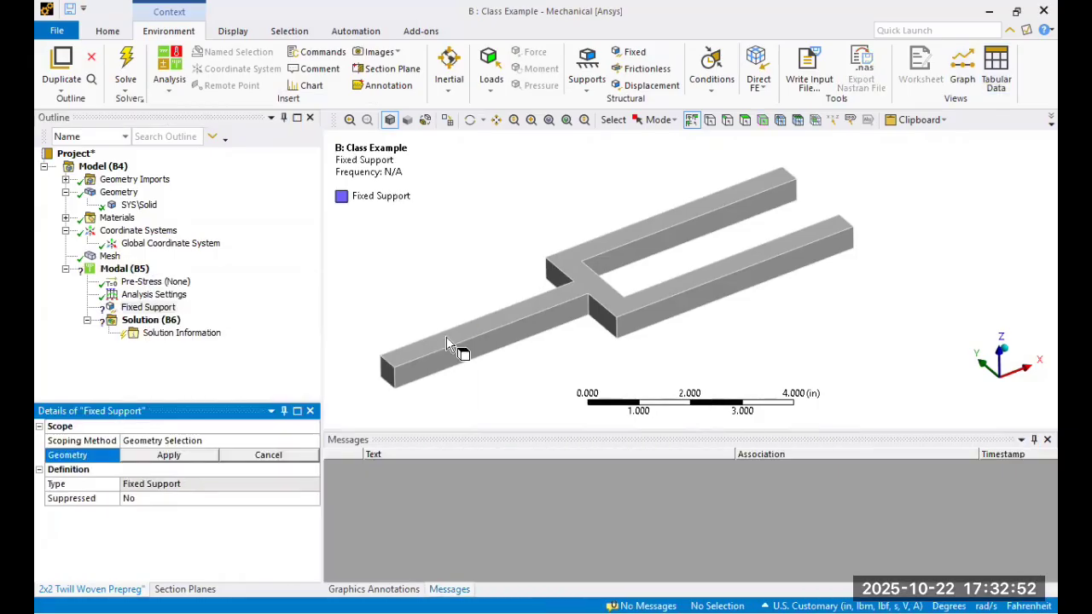
# Step: Scope the Fixed Support to three faces of the tuning fork's handle: its end face and both long side faces
pyautogui.moveTo(426, 339); pyautogui.dragTo(543, 290, button='middle')
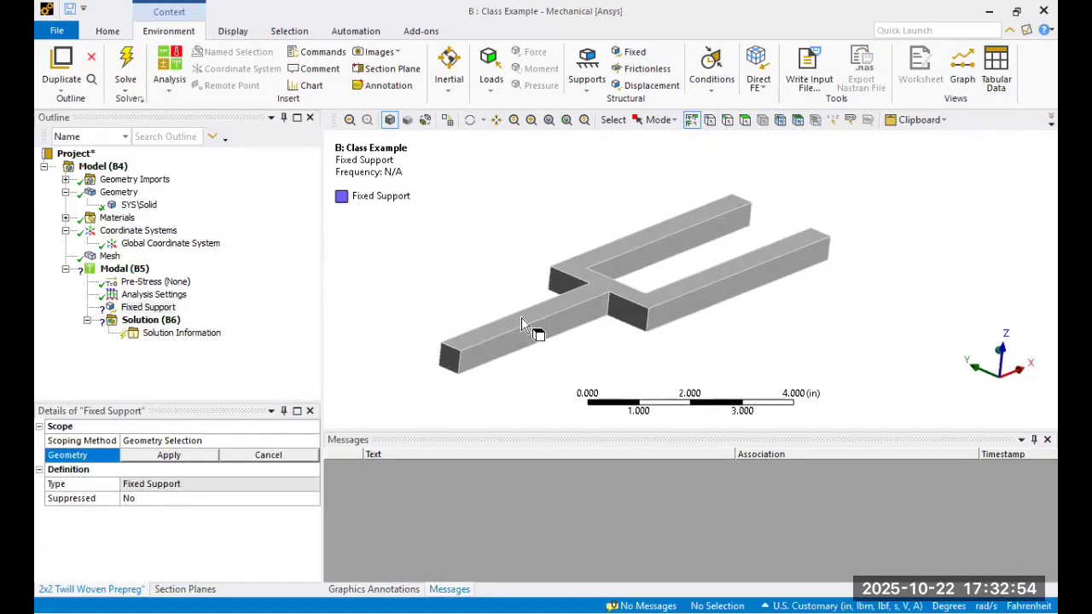
pyautogui.click(453, 362)
pyautogui.moveTo(391, 395); pyautogui.dragTo(359, 373, button='middle')
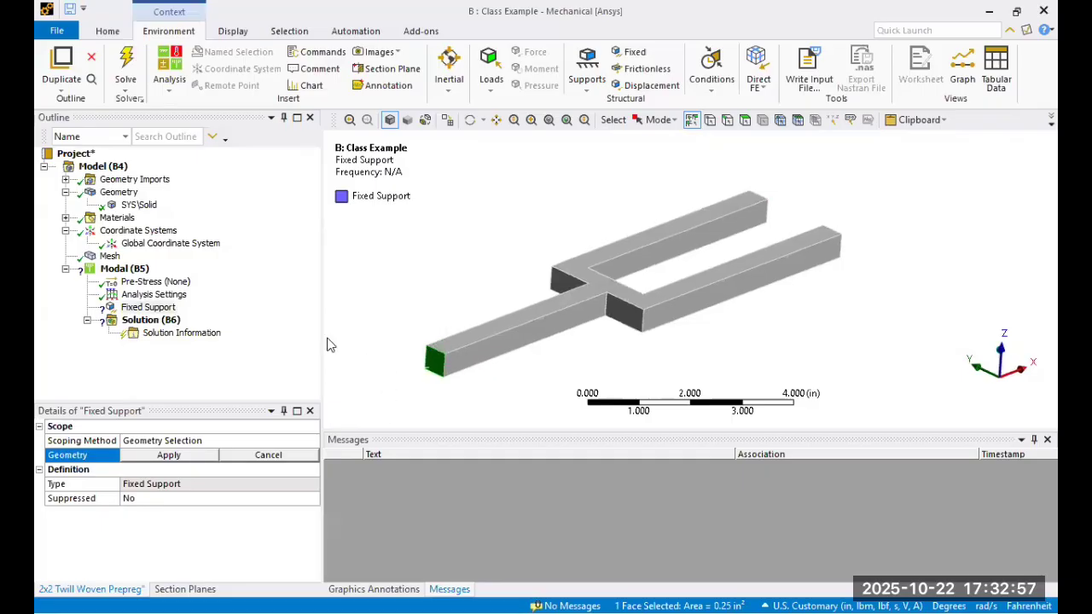
pyautogui.click(139, 297)
pyautogui.click(132, 307)
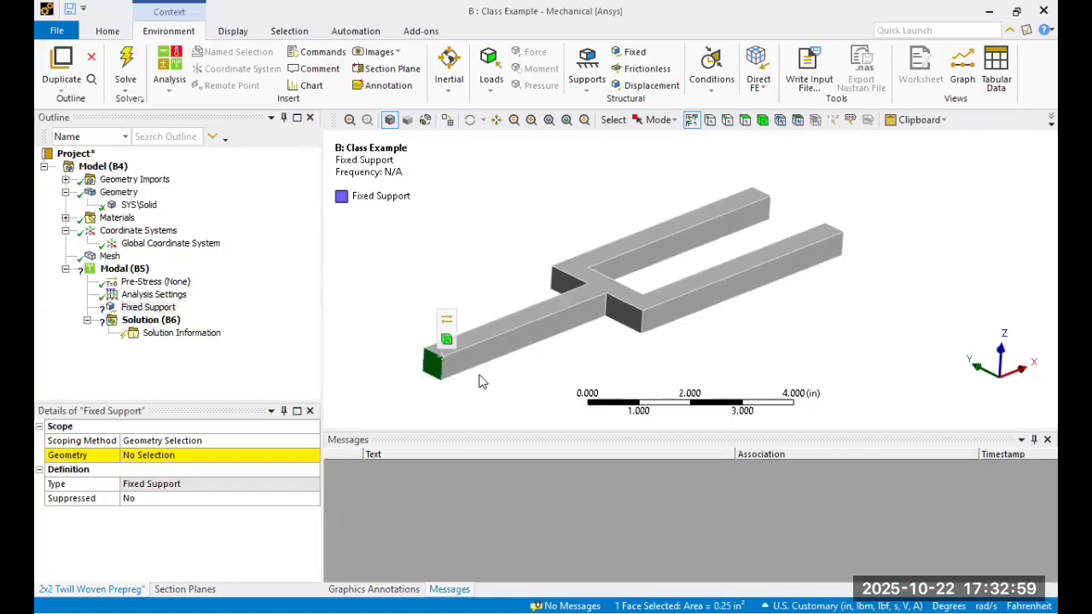
pyautogui.keyDown('ctrl'); pyautogui.click(457, 358); pyautogui.keyUp('ctrl')
pyautogui.moveTo(457, 359)
pyautogui.mouseDown(button='middle')
pyautogui.moveTo(550, 365)
pyautogui.moveTo(446, 348)
pyautogui.mouseUp(button='middle')
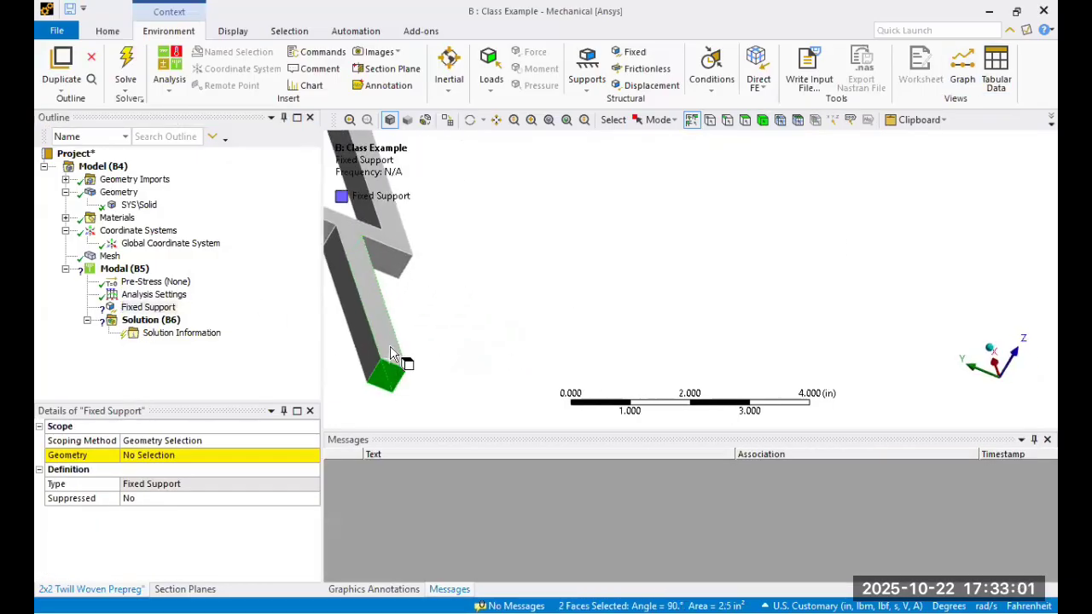
pyautogui.keyDown('ctrl'); pyautogui.click(368, 351); pyautogui.keyUp('ctrl')
pyautogui.keyDown('ctrl'); pyautogui.moveTo(418, 311); pyautogui.dragTo(683, 328, button='middle'); pyautogui.keyUp('ctrl')
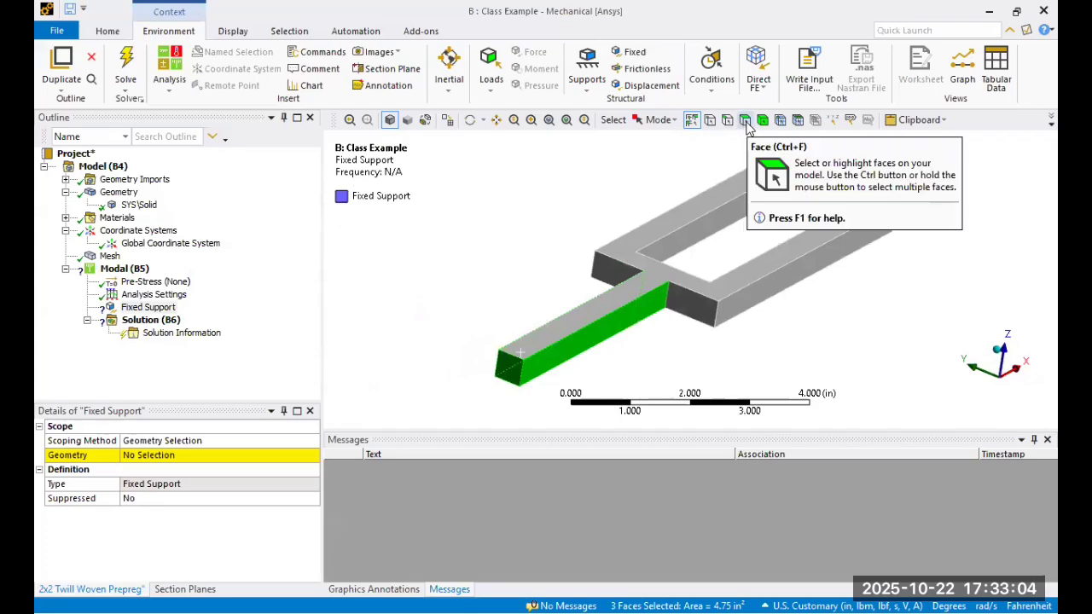
pyautogui.moveTo(580, 354); pyautogui.dragTo(546, 363, button='middle')
pyautogui.moveTo(493, 339); pyautogui.dragTo(478, 343, button='middle')
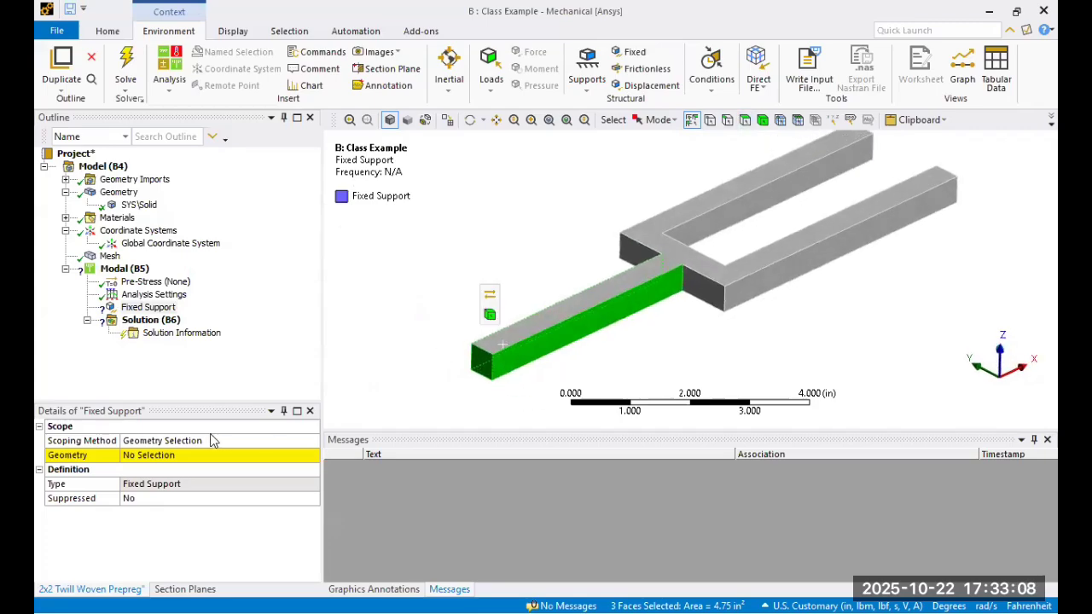
pyautogui.click(170, 455)
pyautogui.click(171, 457)
pyautogui.moveTo(585, 309); pyautogui.dragTo(616, 346, button='middle')
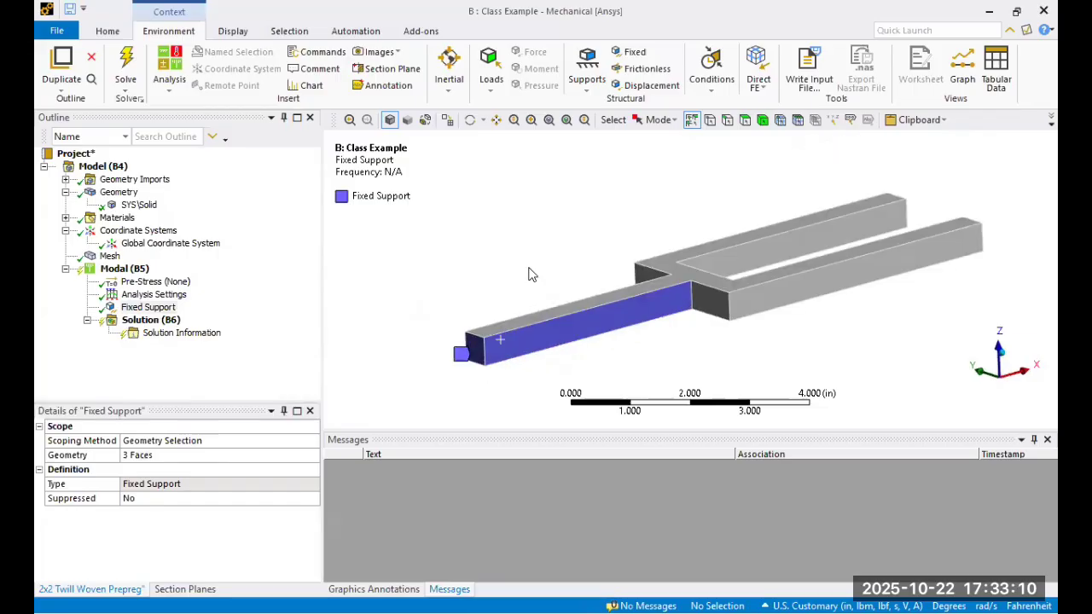
# Step: Solve the Modal (B5) analysis
pyautogui.click(136, 270)
pyautogui.rightClick(129, 269)
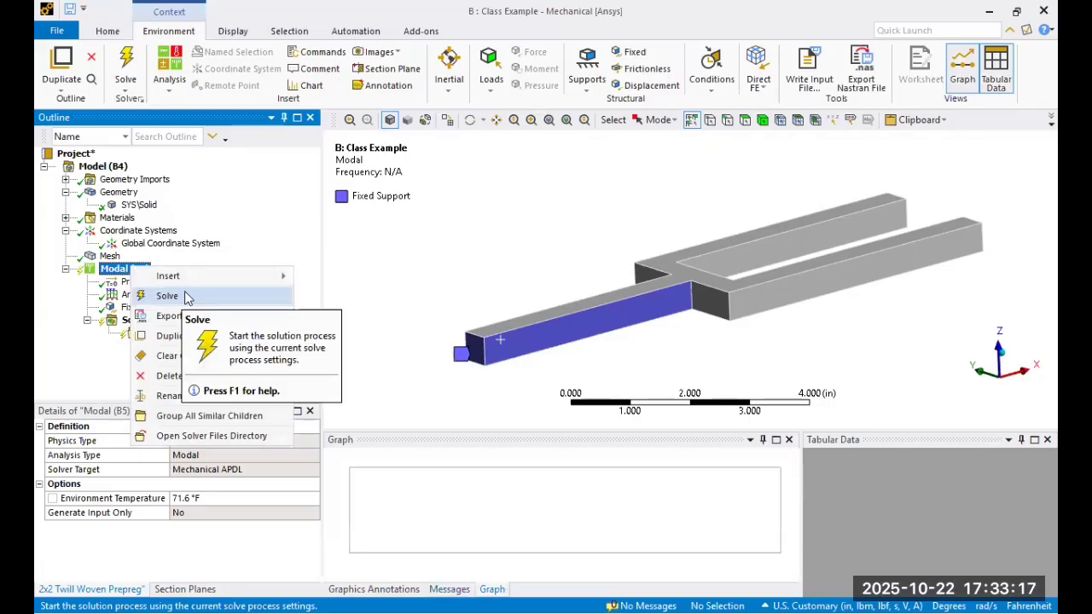
pyautogui.click(170, 296)
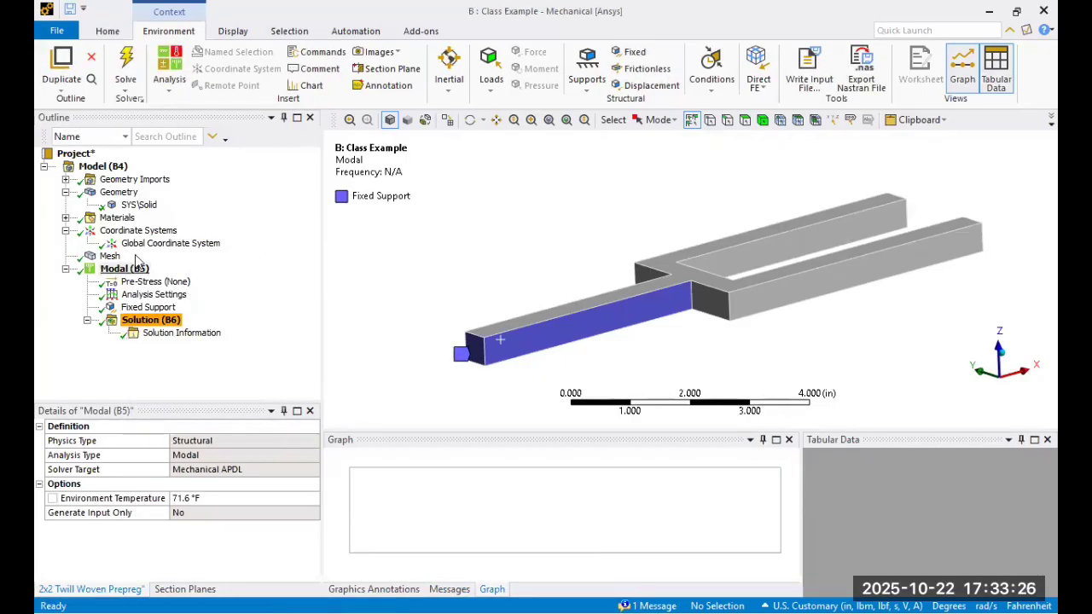
# Step: Add a Total Deformation result for all bodies under Solution (B6) and retrieve it
pyautogui.rightClick(147, 307)
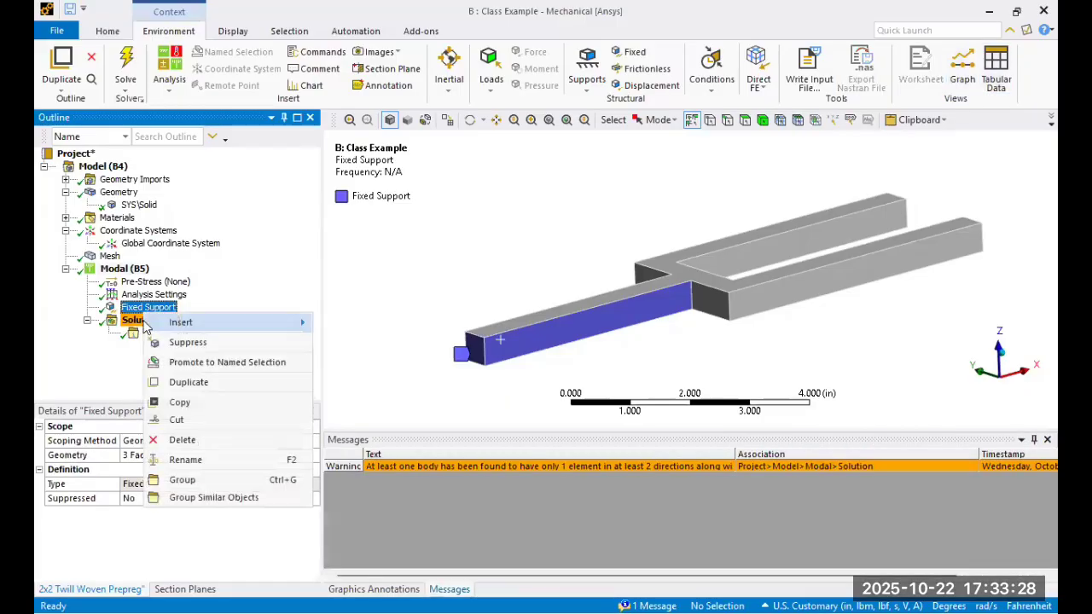
pyautogui.rightClick(150, 320)
pyautogui.moveTo(170, 335)
pyautogui.moveTo(396, 336)
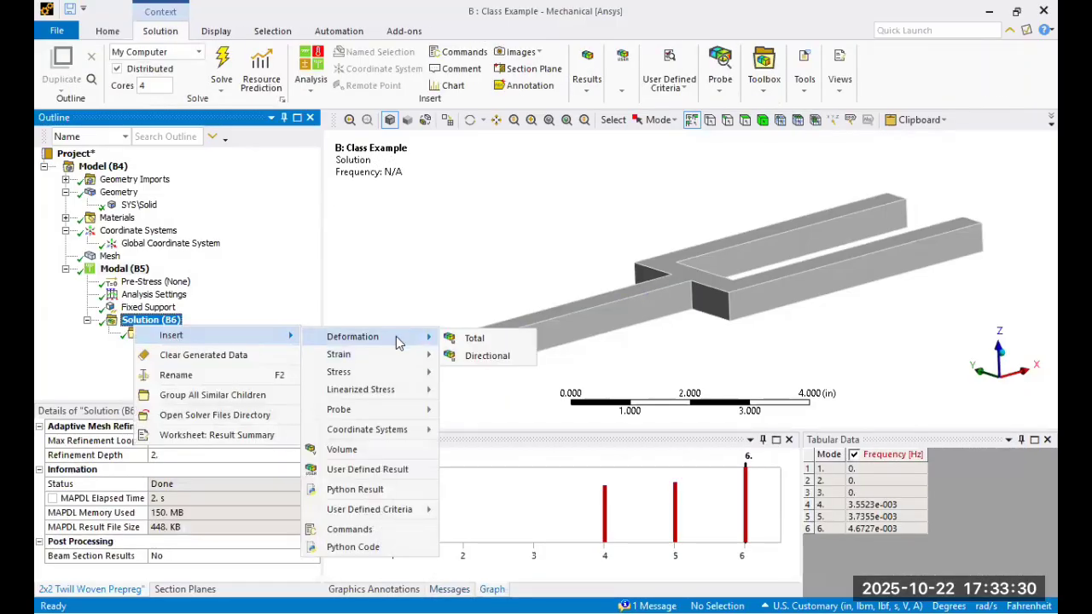
pyautogui.click(472, 340)
pyautogui.rightClick(184, 345)
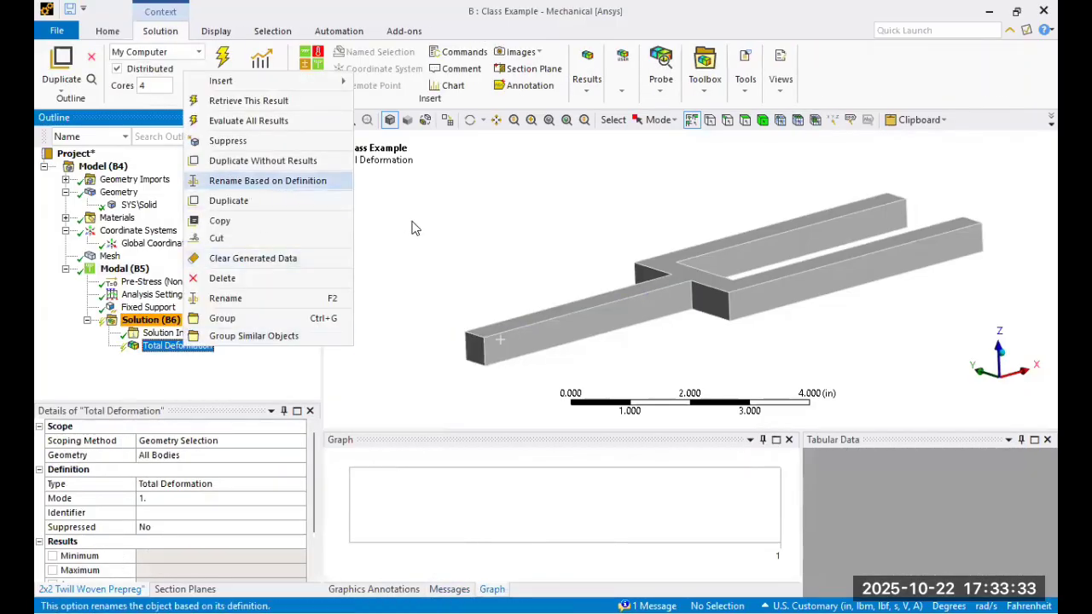
pyautogui.click(228, 106)
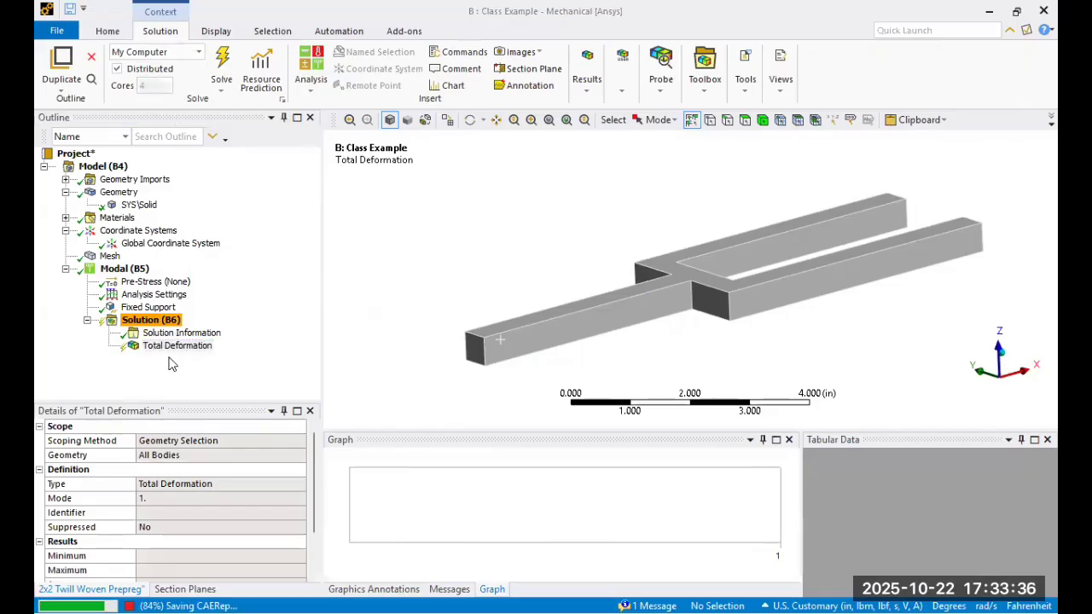
# Step: Play the animation of the mode 1 Total Deformation result, examine the fork's motion, and stop it
pyautogui.moveTo(471, 344); pyautogui.dragTo(552, 334)
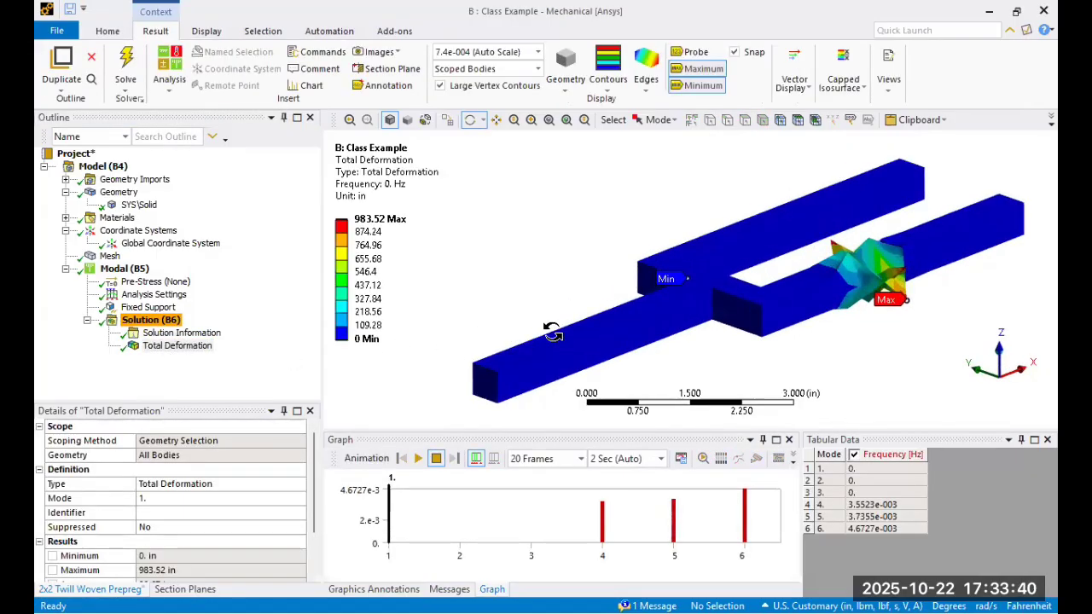
pyautogui.click(418, 458)
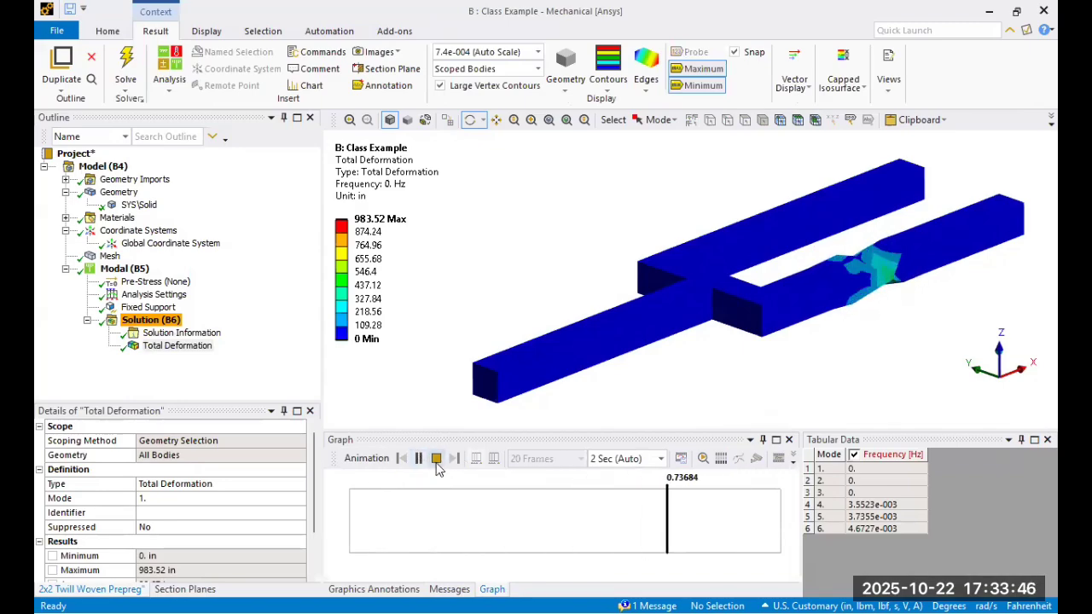
pyautogui.click(435, 459)
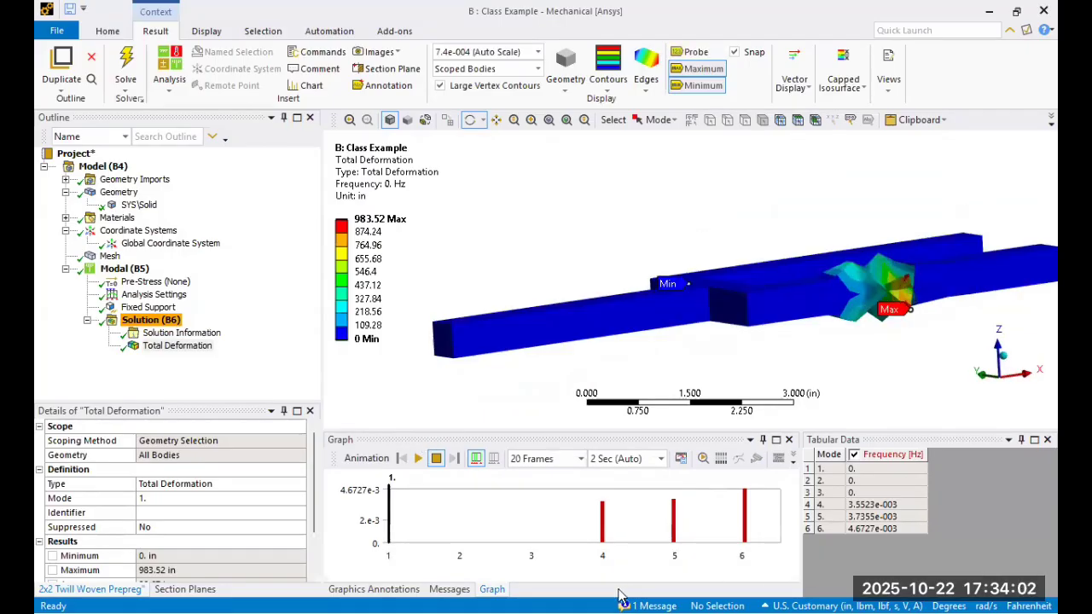
# Step: Read the full text of the solver warning message and close it
pyautogui.click(624, 601)
pyautogui.doubleClick(521, 470)
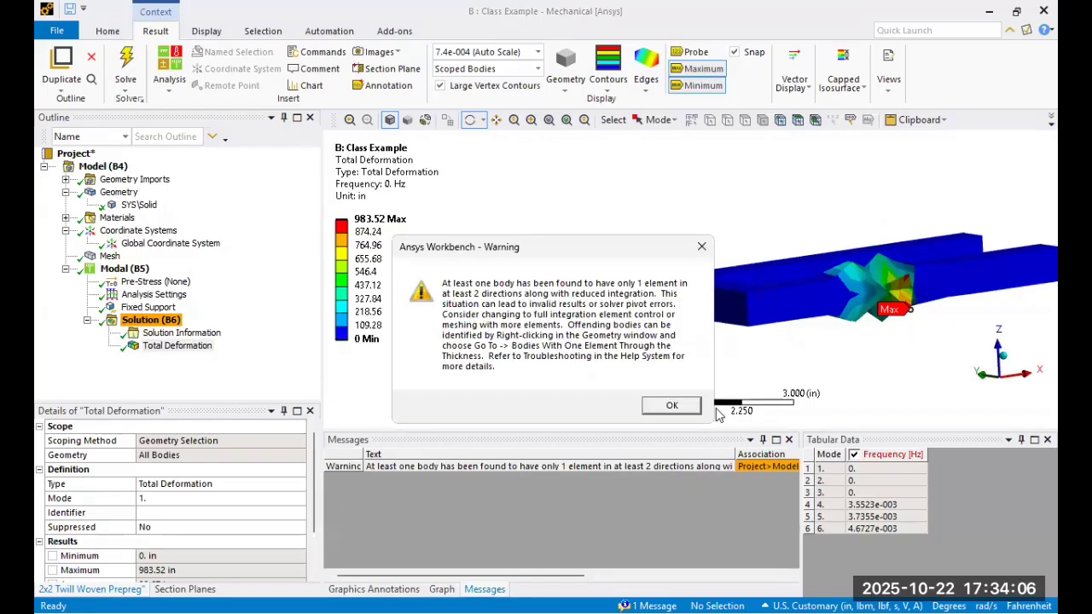
pyautogui.moveTo(628, 256); pyautogui.dragTo(608, 239)
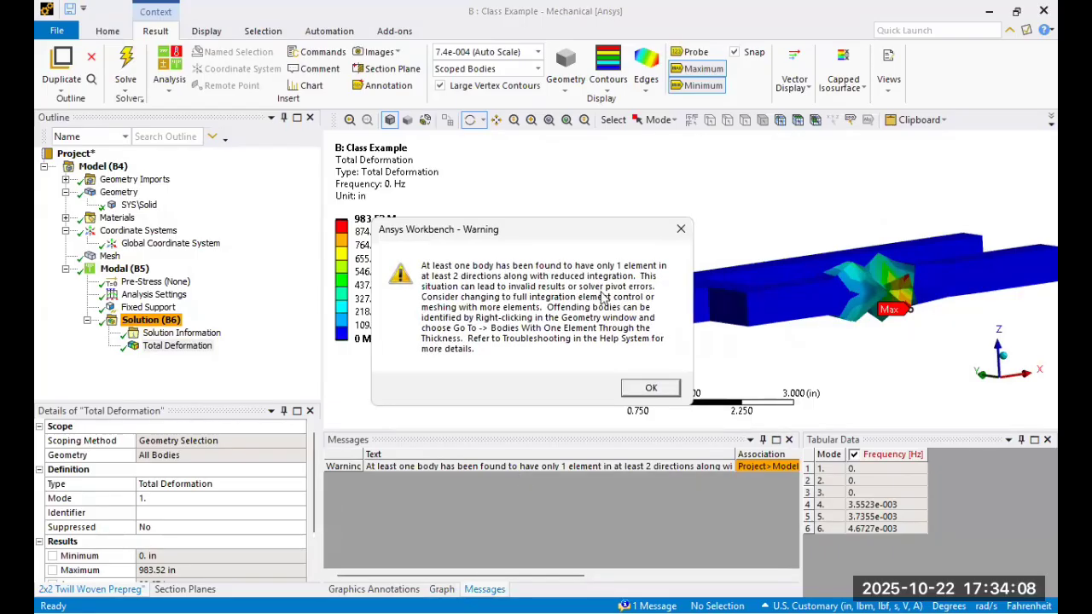
pyautogui.click(653, 388)
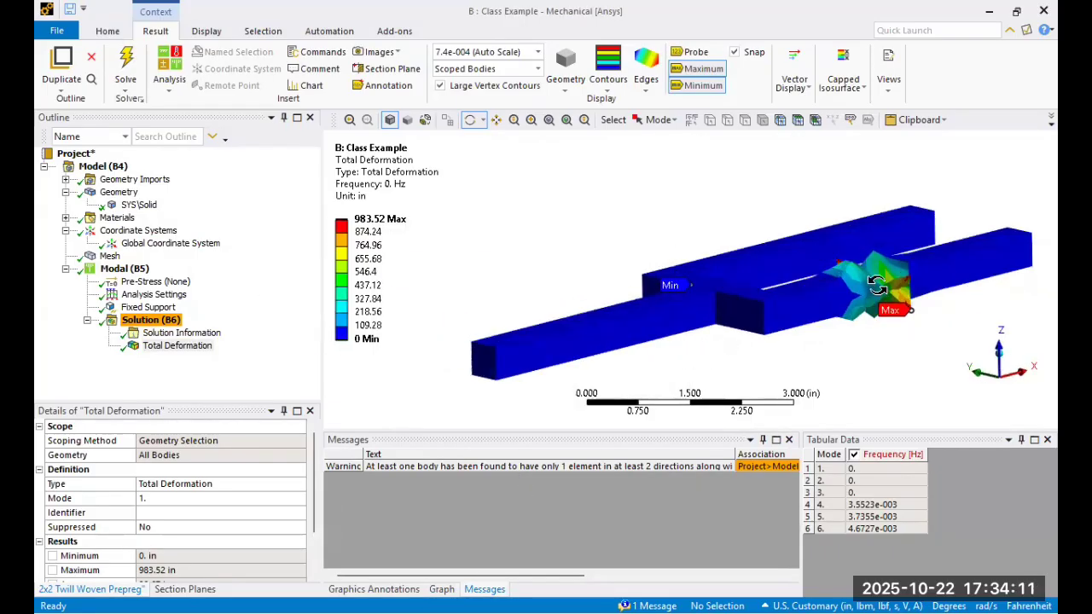
# Step: Insert a Sizing control under Mesh and scope it to the whole tuning fork body
pyautogui.click(110, 255)
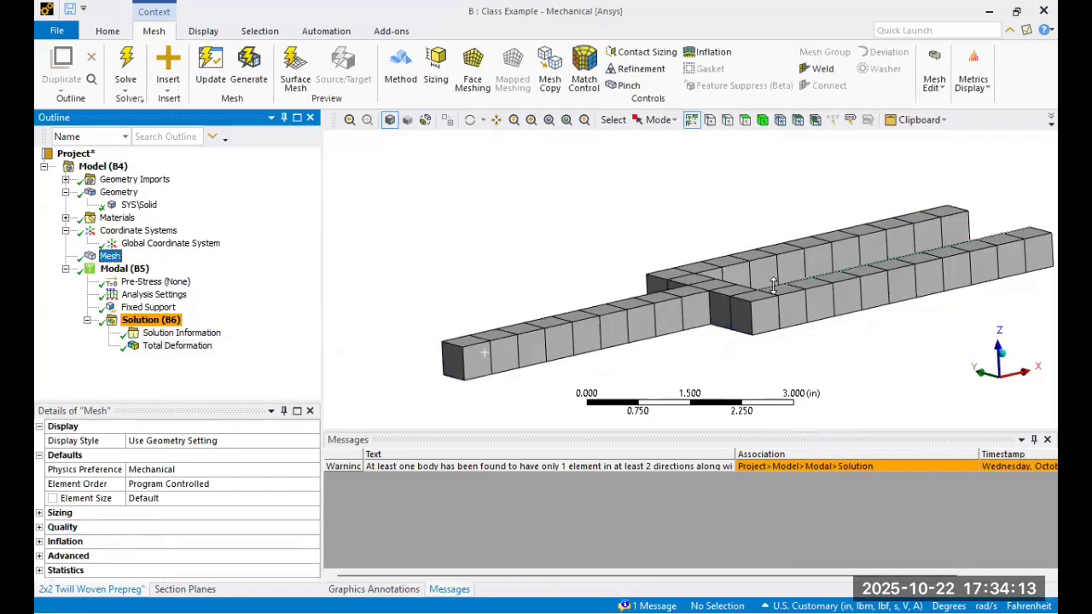
pyautogui.moveTo(767, 282); pyautogui.dragTo(800, 290, button='middle')
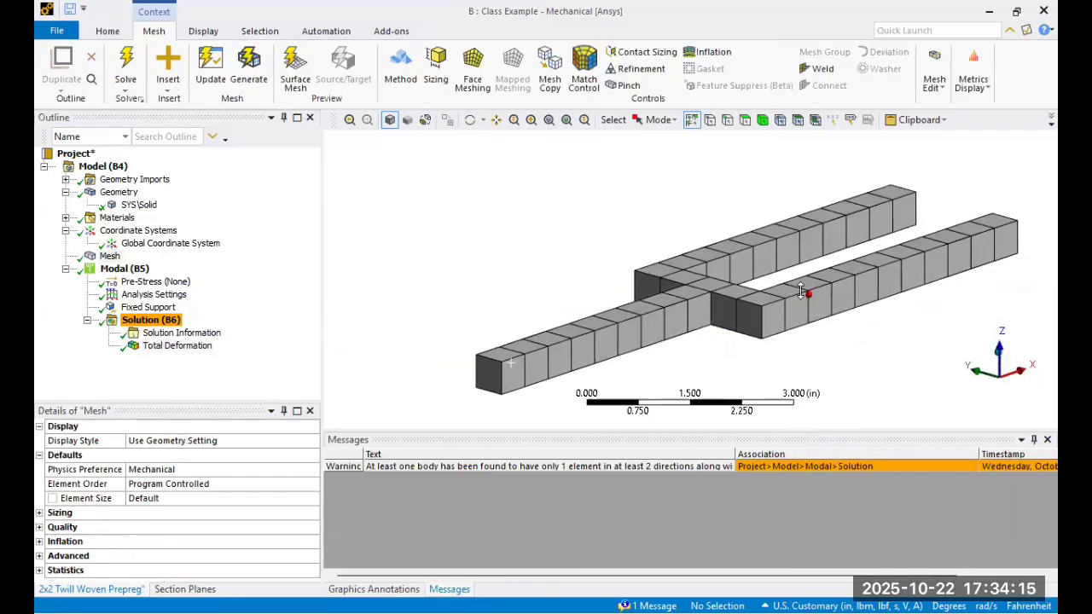
pyautogui.moveTo(803, 290); pyautogui.dragTo(740, 288, button='middle')
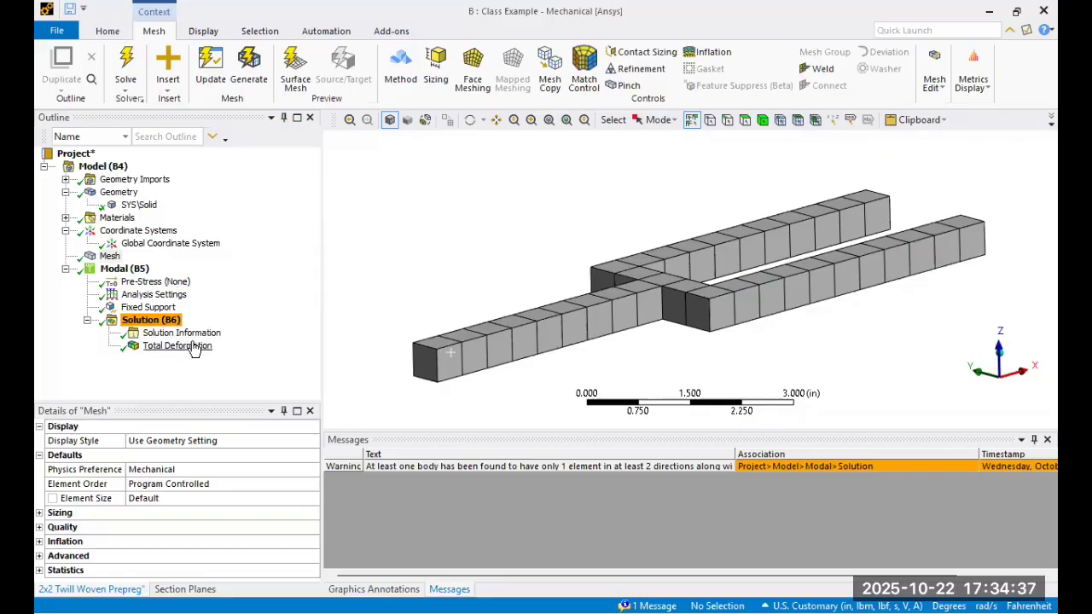
pyautogui.rightClick(110, 256)
pyautogui.moveTo(126, 273)
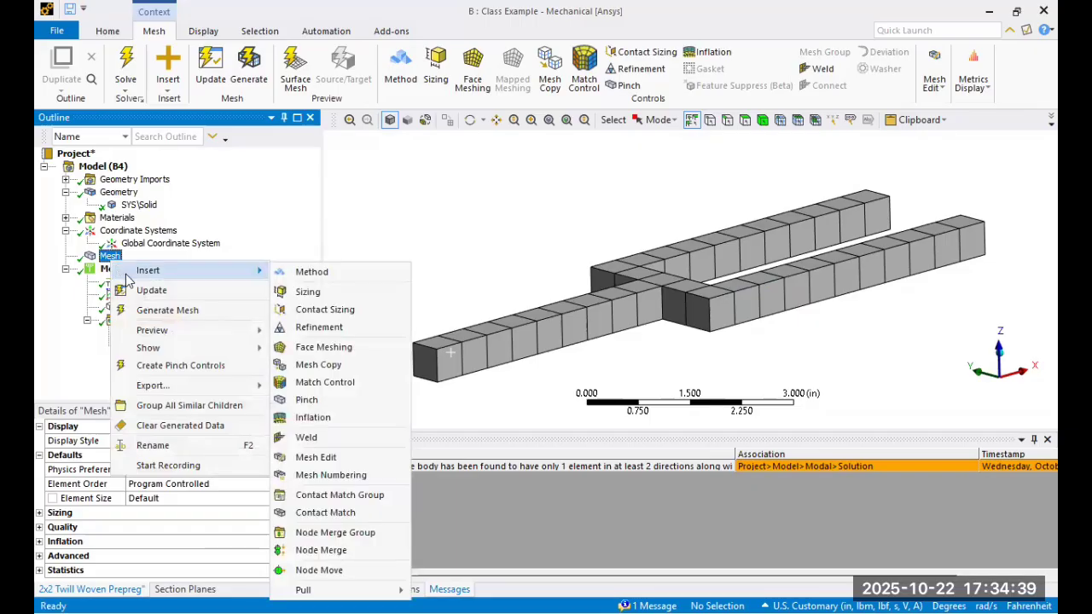
pyautogui.click(316, 298)
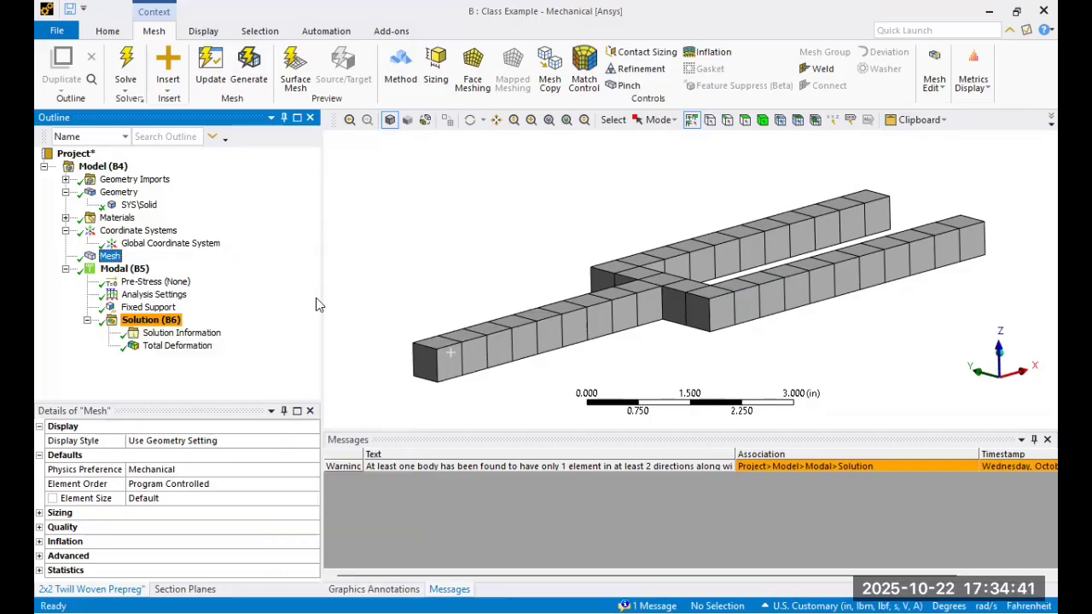
pyautogui.click(762, 119)
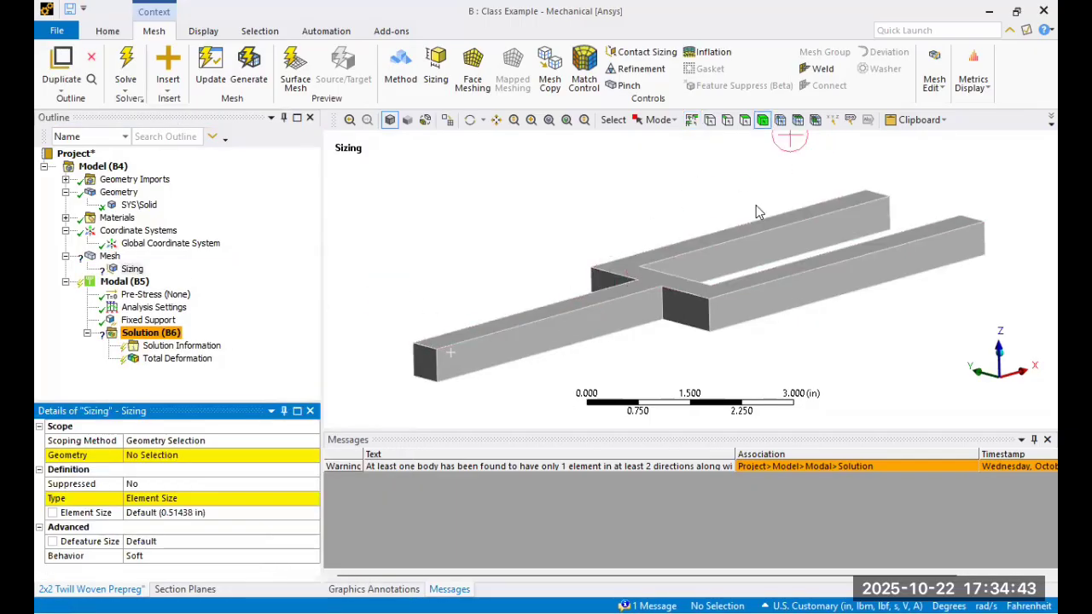
pyautogui.click(610, 300)
pyautogui.click(183, 455)
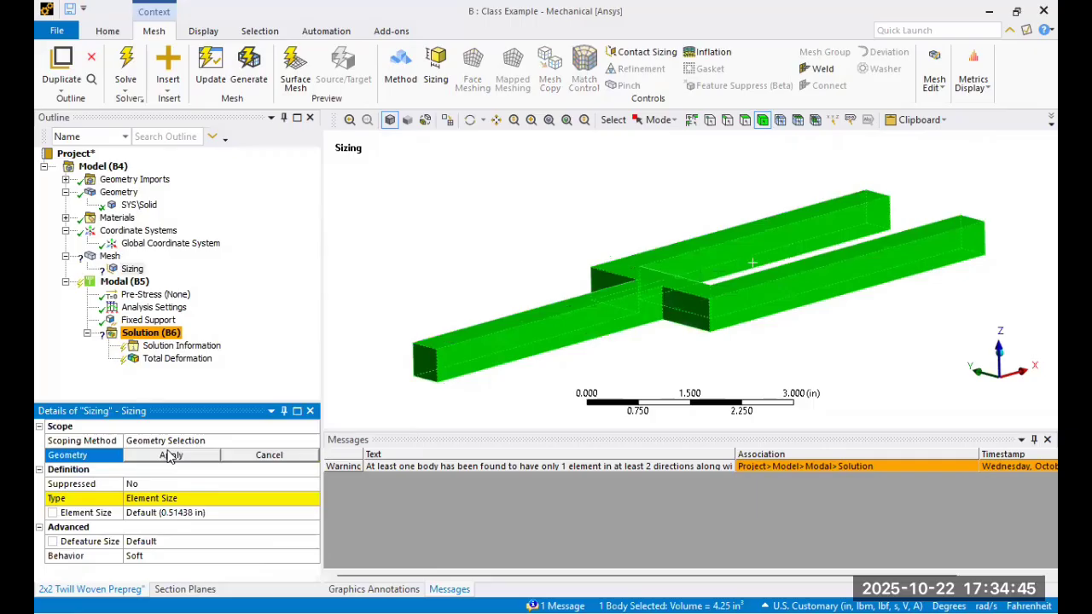
pyautogui.click(169, 455)
# Step: Set the Body Sizing element size to 0.1 in
pyautogui.click(177, 513)
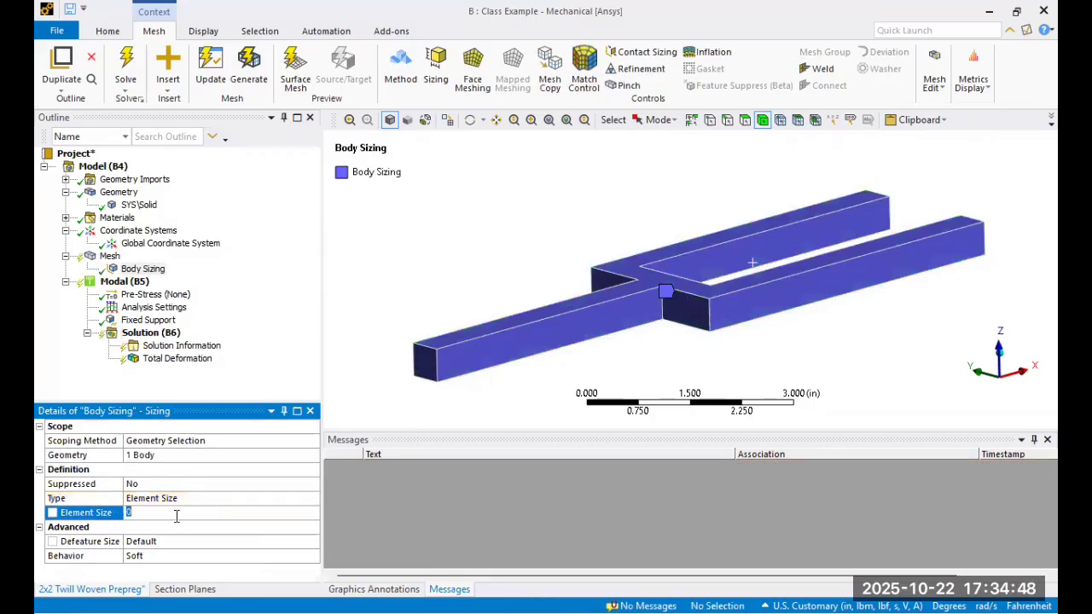
pyautogui.press('BackSpace')
pyautogui.press('BackSpace')
pyautogui.write('1')
pyautogui.press('Return')
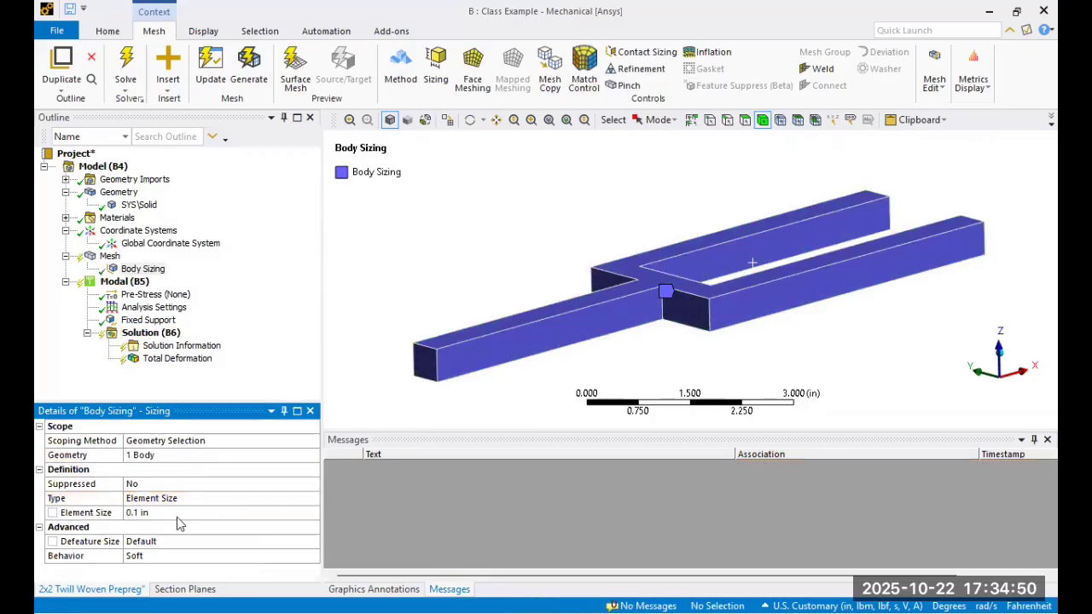
# Step: Regenerate the tuning fork's mesh with the Body Sizing control
pyautogui.click(137, 204)
pyautogui.rightClick(136, 204)
pyautogui.click(109, 255)
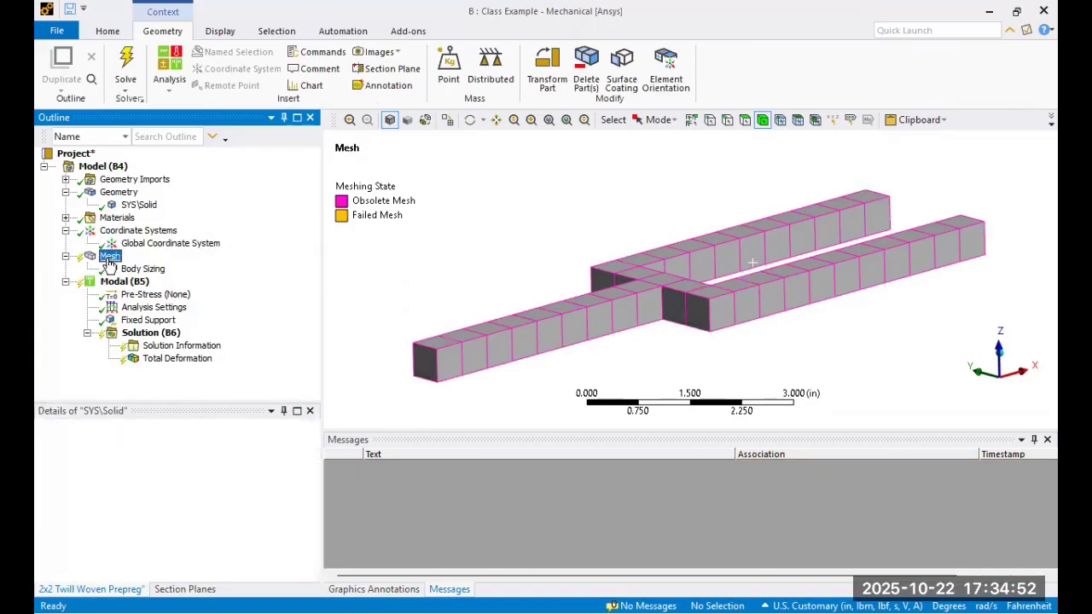
pyautogui.rightClick(110, 257)
pyautogui.click(175, 308)
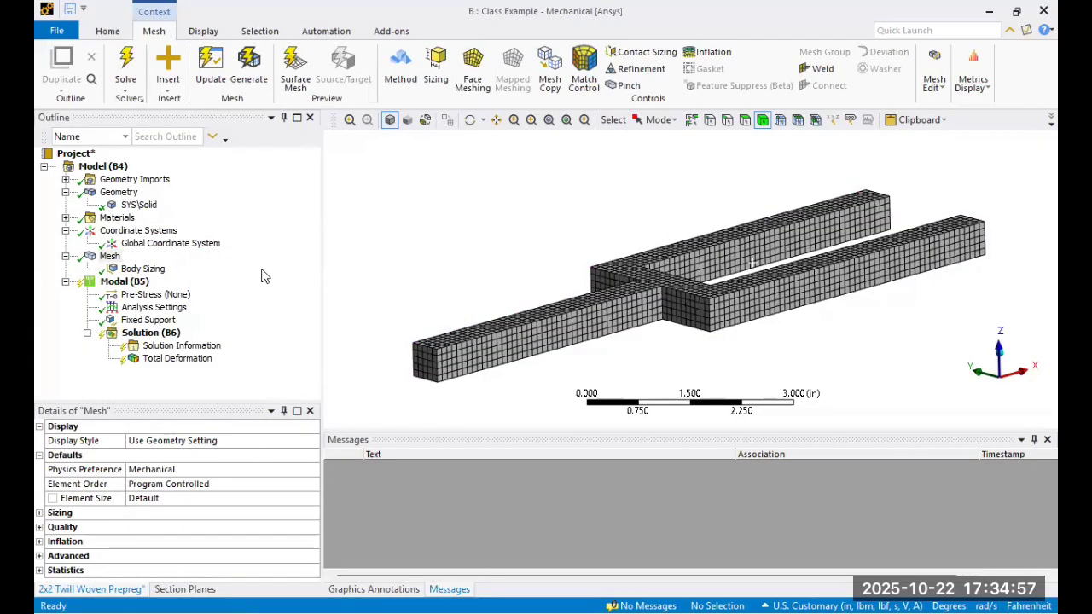
# Step: Set the mesh display style to Element Quality
pyautogui.click(305, 440)
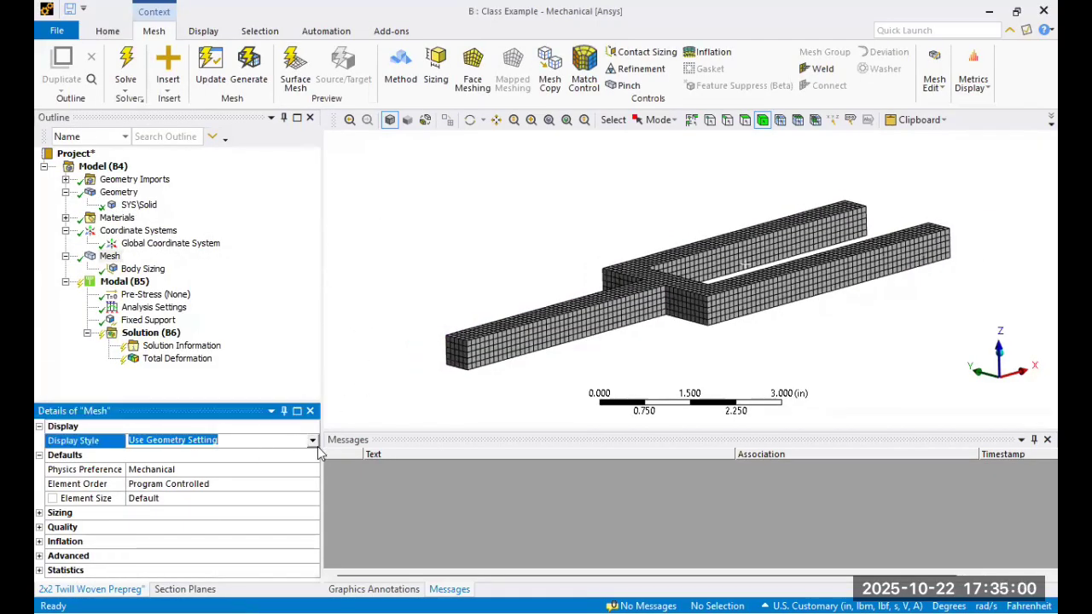
pyautogui.click(312, 440)
pyautogui.click(273, 473)
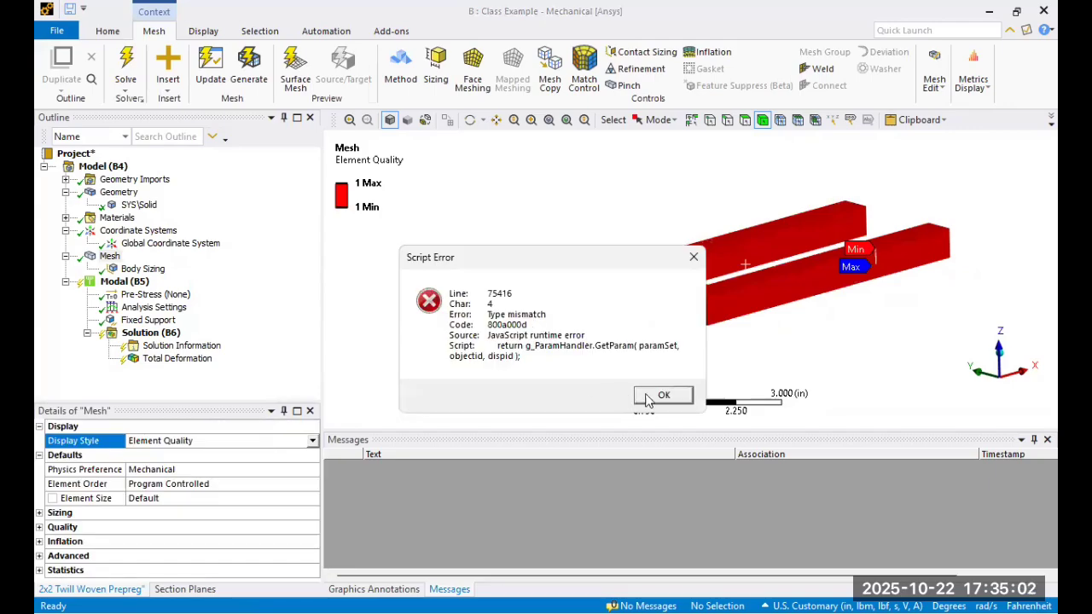
# Step: Dismiss the script error and switch the mesh display style away from Element Quality
pyautogui.click(652, 395)
pyautogui.moveTo(767, 304); pyautogui.dragTo(367, 186, button='middle')
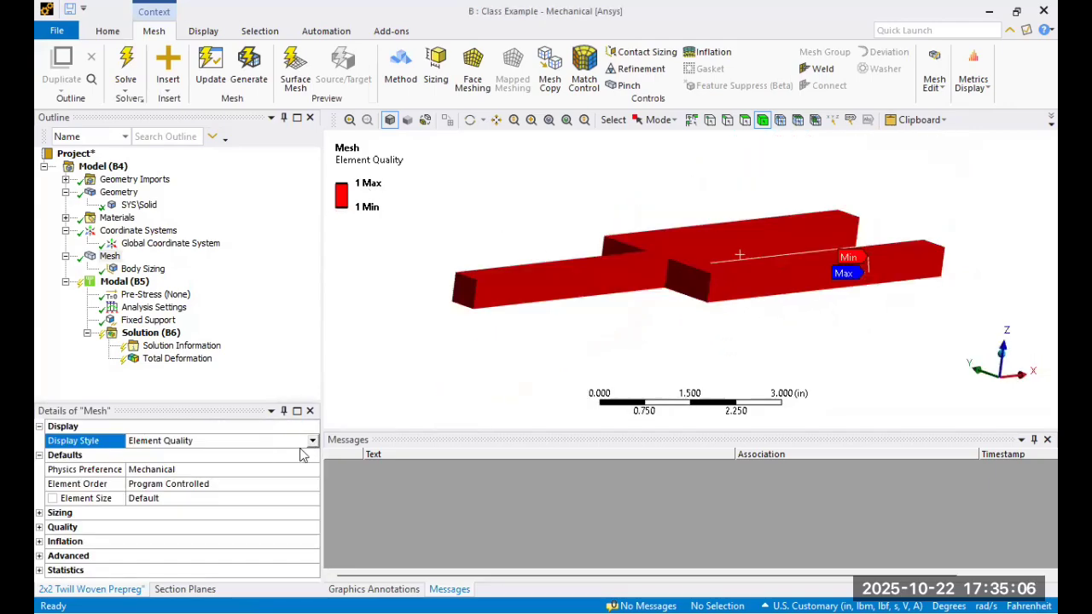
pyautogui.click(312, 441)
pyautogui.click(290, 453)
# Step: Solve the modal analysis with the refined mesh and display its Total Deformation result
pyautogui.rightClick(126, 282)
pyautogui.click(162, 307)
pyautogui.moveTo(549, 261); pyautogui.dragTo(503, 282, button='middle')
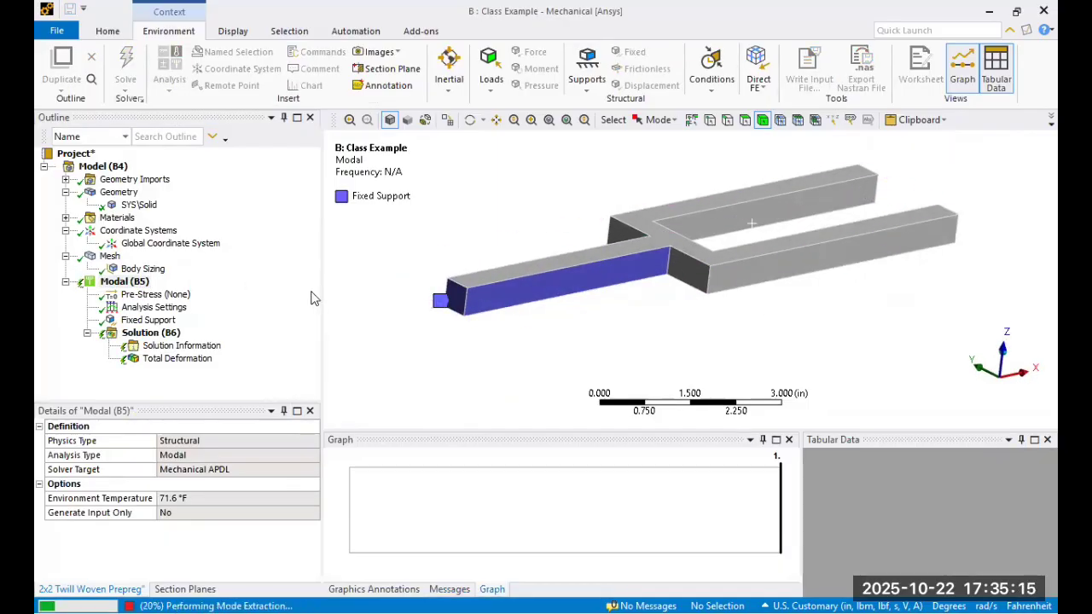
pyautogui.rightClick(202, 361)
pyautogui.moveTo(482, 261); pyautogui.dragTo(236, 385, button='middle')
pyautogui.click(174, 360)
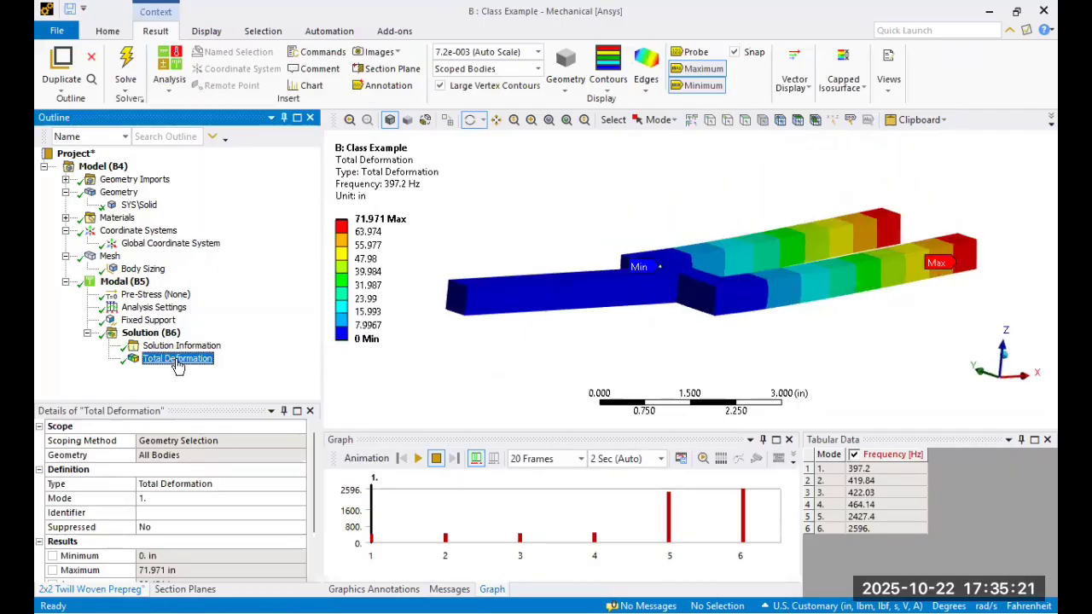
# Step: Delete the existing Total Deformation result from the Solution
pyautogui.rightClick(175, 359)
pyautogui.click(482, 183)
pyautogui.rightClick(172, 359)
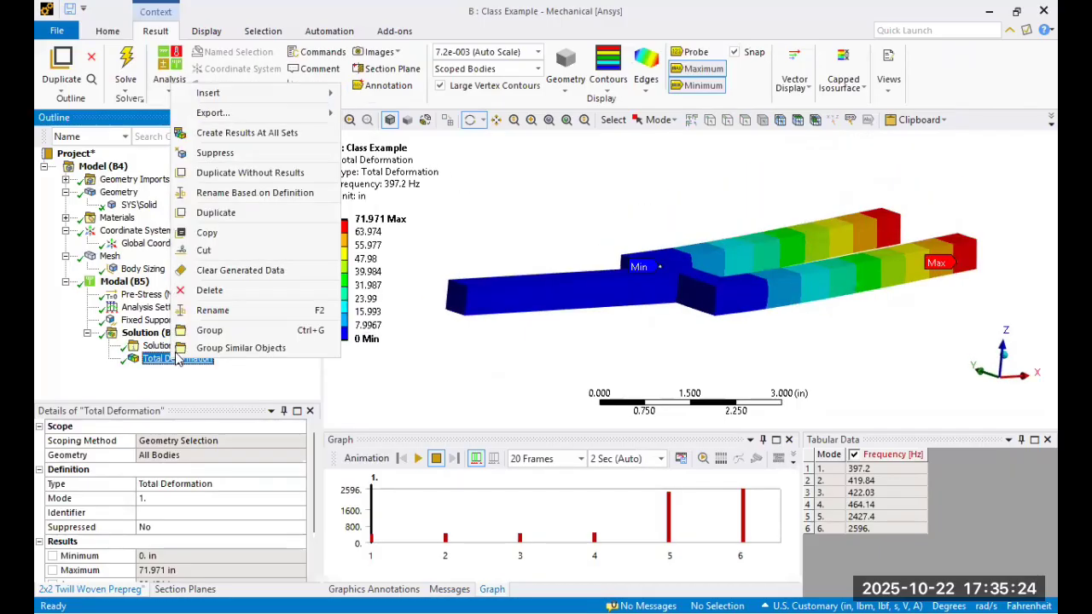
pyautogui.click(211, 290)
pyautogui.click(551, 373)
# Step: Insert a new Total Deformation result under Solution
pyautogui.rightClick(146, 333)
pyautogui.moveTo(185, 343)
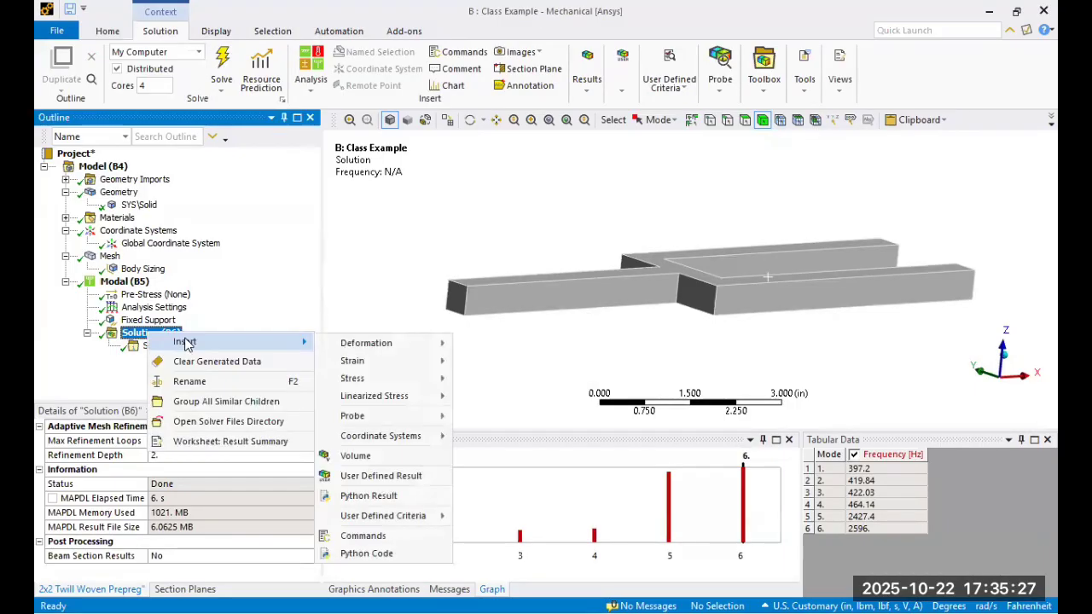
pyautogui.moveTo(443, 350)
pyautogui.click(643, 364)
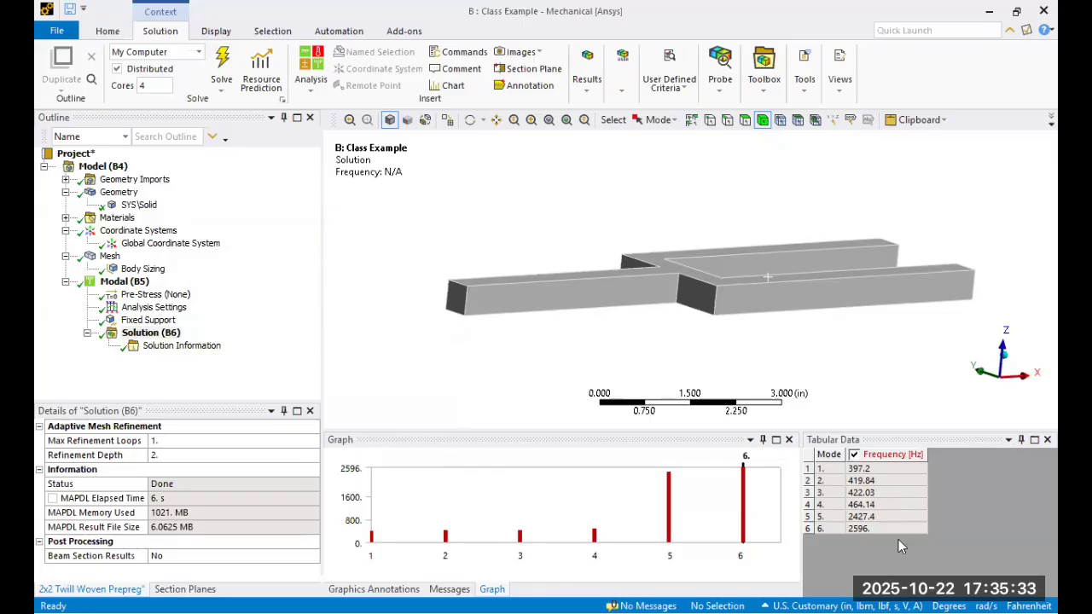
pyautogui.rightClick(150, 332)
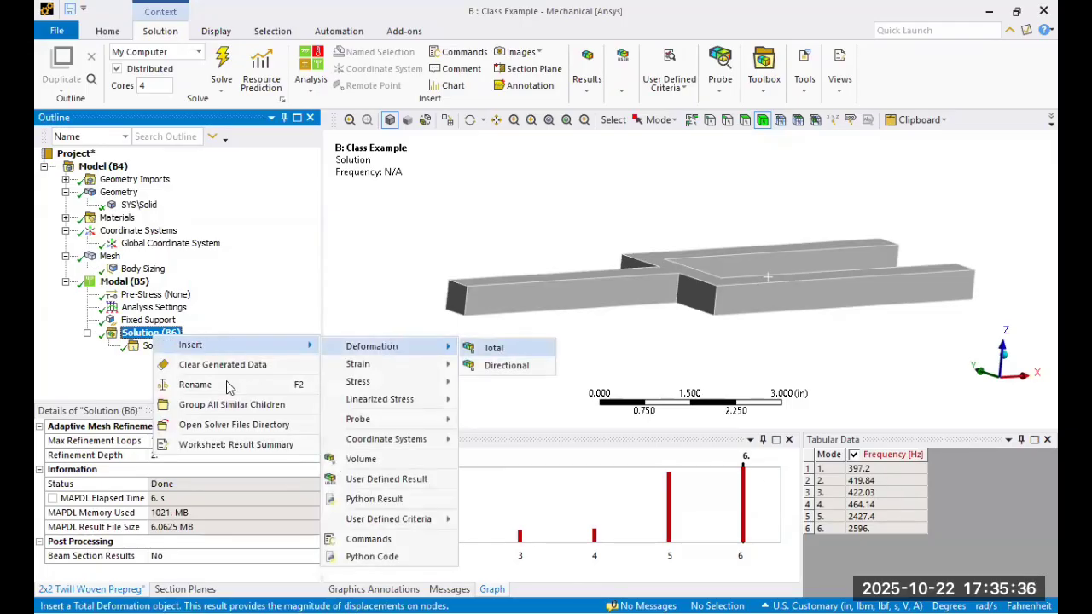
pyautogui.click(493, 347)
# Step: Retrieve the new Total Deformation result for mode 1 and inspect the deformed tuning fork
pyautogui.rightClick(168, 357)
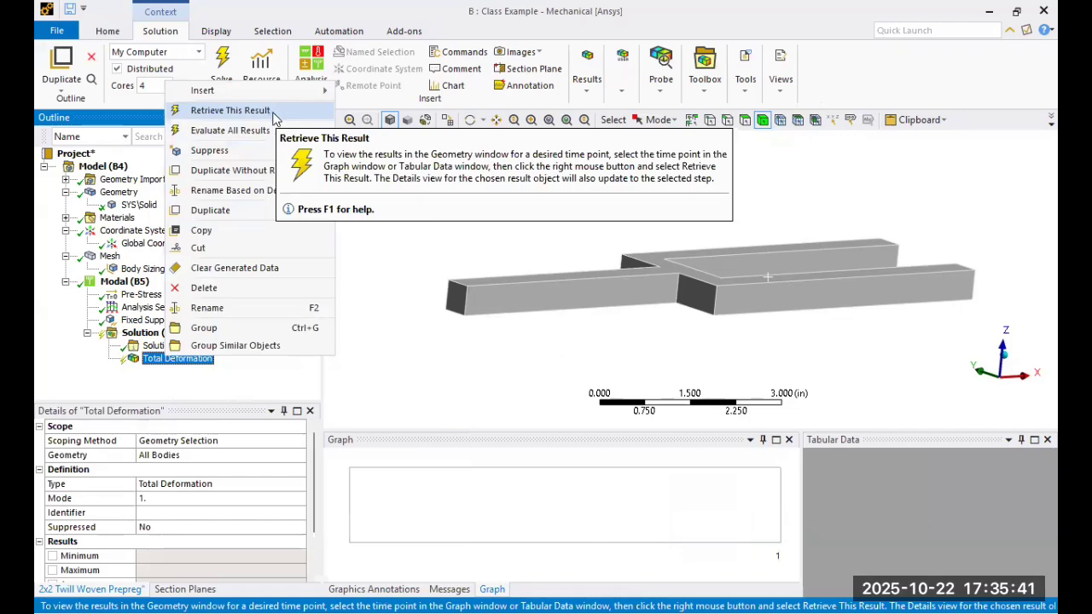
pyautogui.click(271, 113)
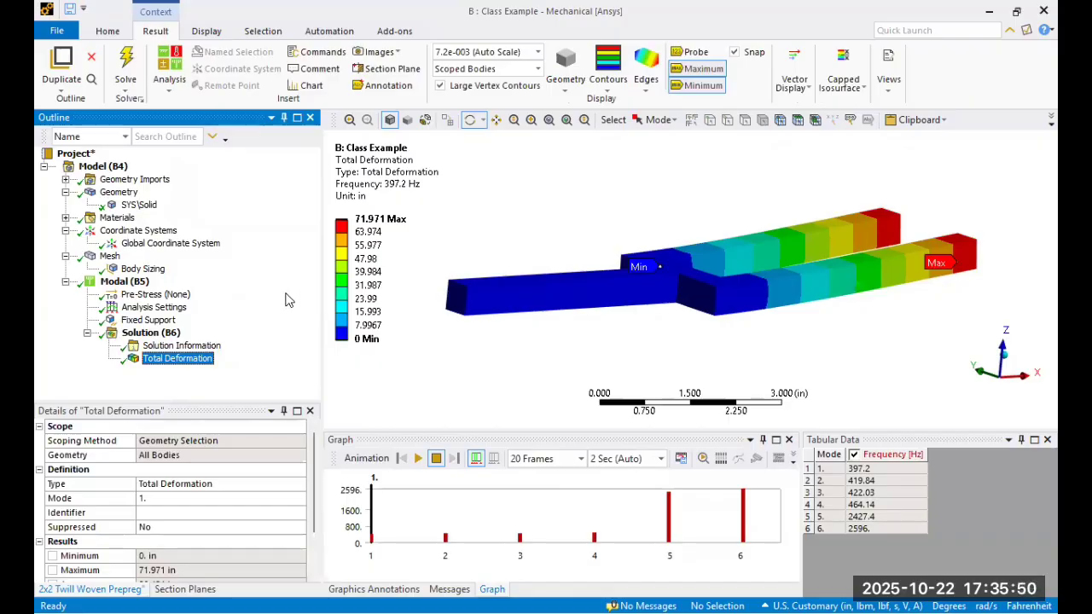
pyautogui.moveTo(533, 295); pyautogui.dragTo(536, 293)
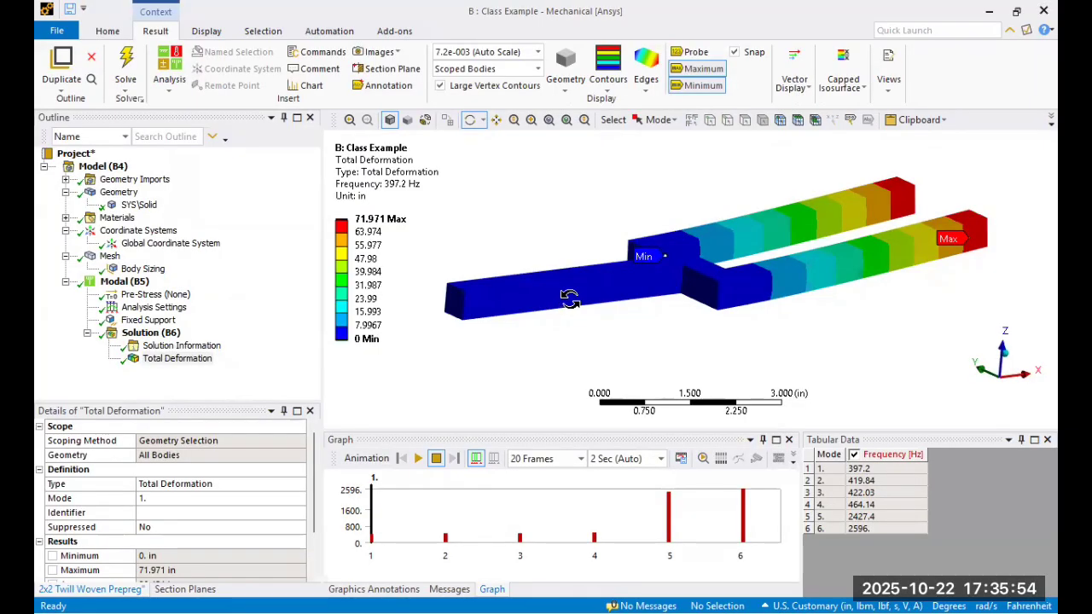
pyautogui.moveTo(562, 296); pyautogui.dragTo(555, 300)
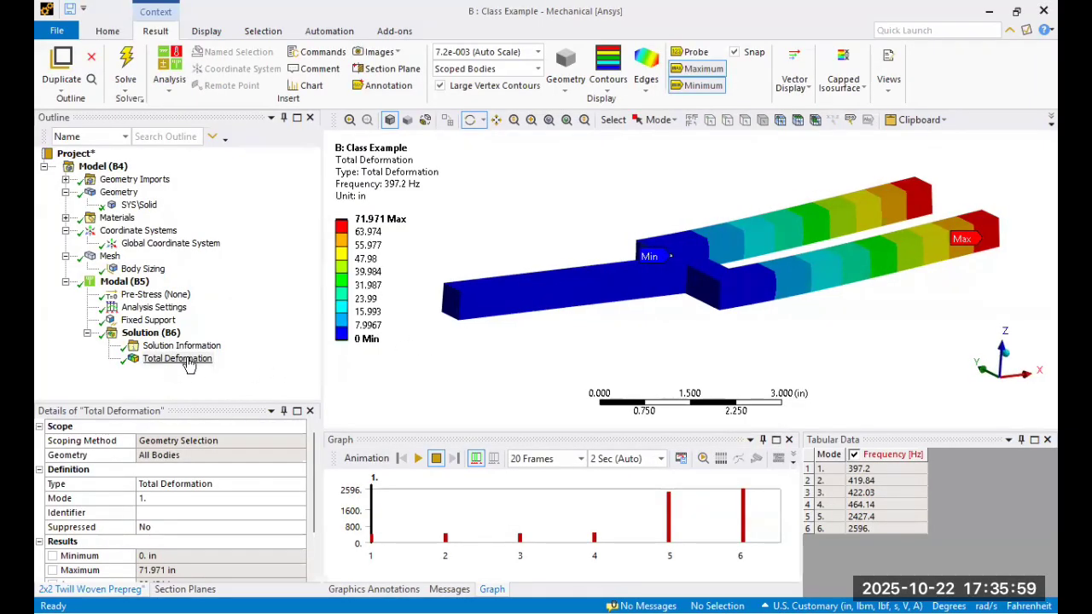
# Step: Set the Total Deformation result's mode to 2 and retrieve the result
pyautogui.click(303, 497)
pyautogui.write('2')
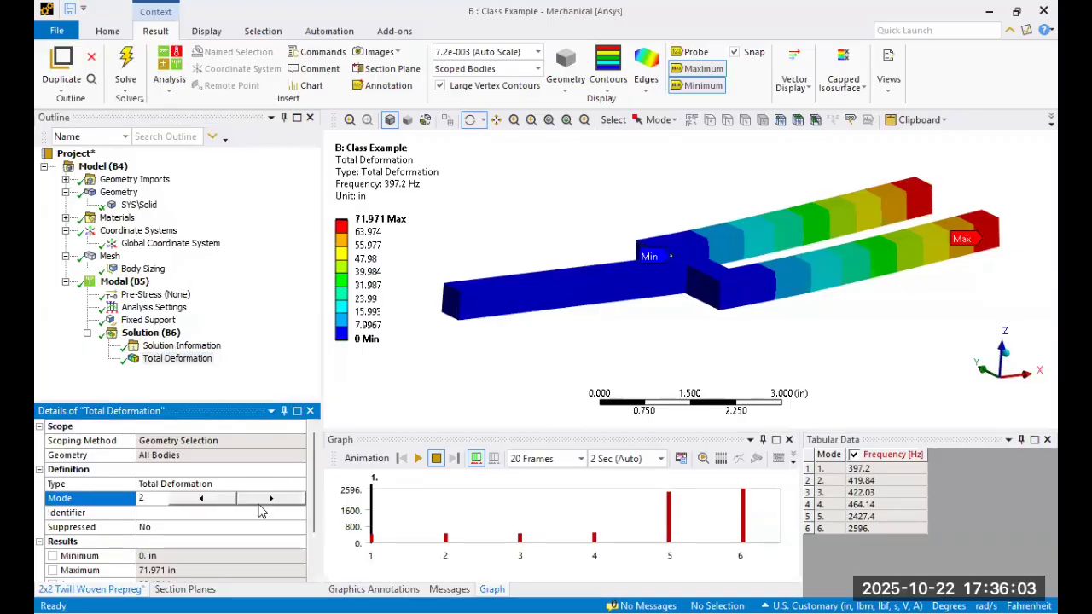
pyautogui.click(159, 365)
pyautogui.rightClick(159, 367)
pyautogui.click(226, 96)
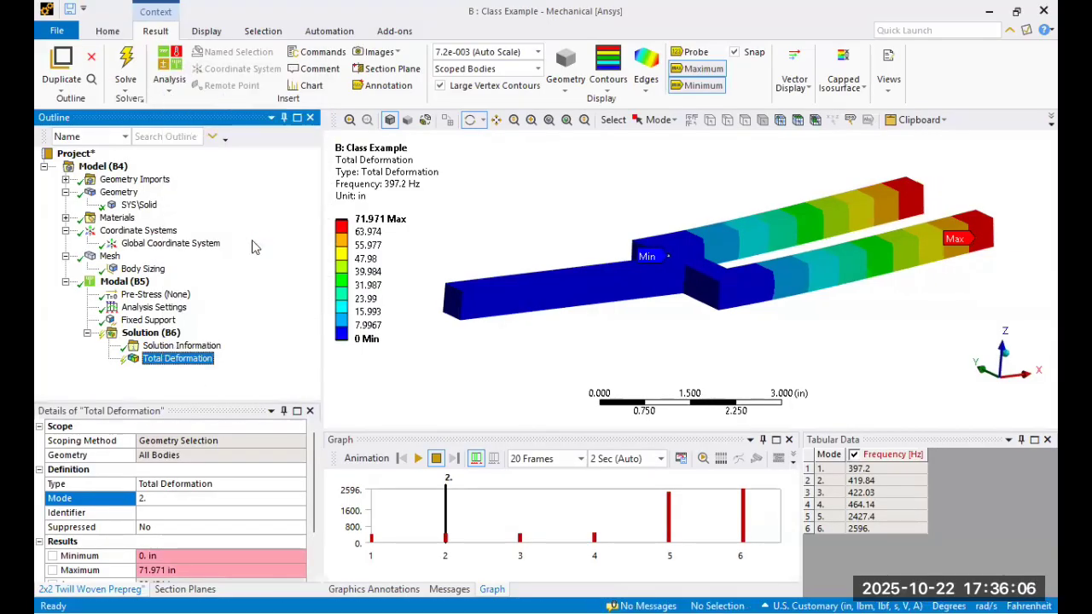
# Step: Return the Total Deformation result to mode 1 and retrieve it again
pyautogui.click(275, 497)
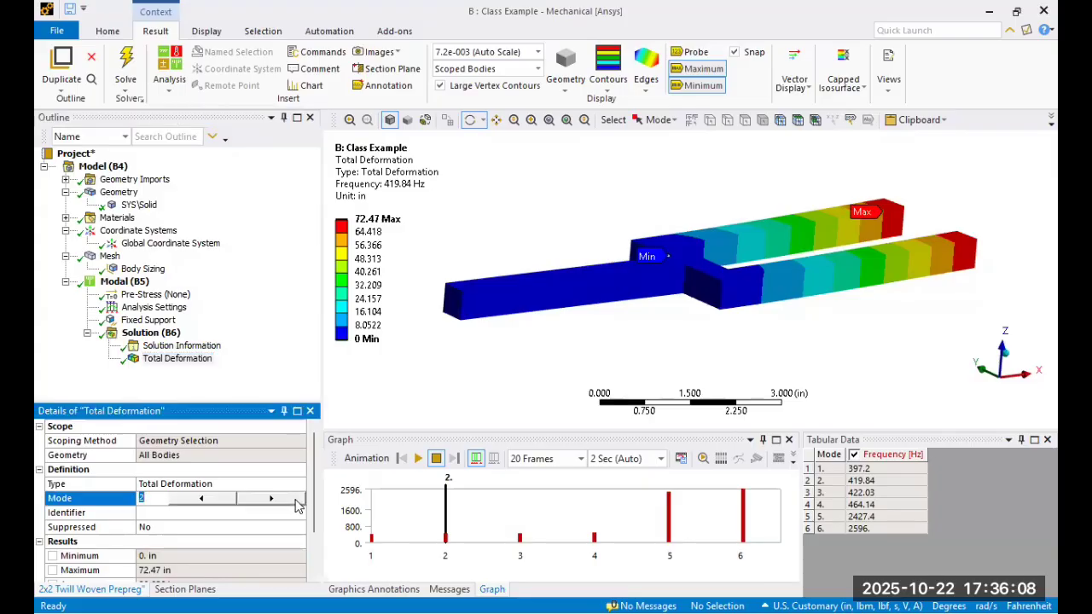
pyautogui.write('3')
pyautogui.press('Return')
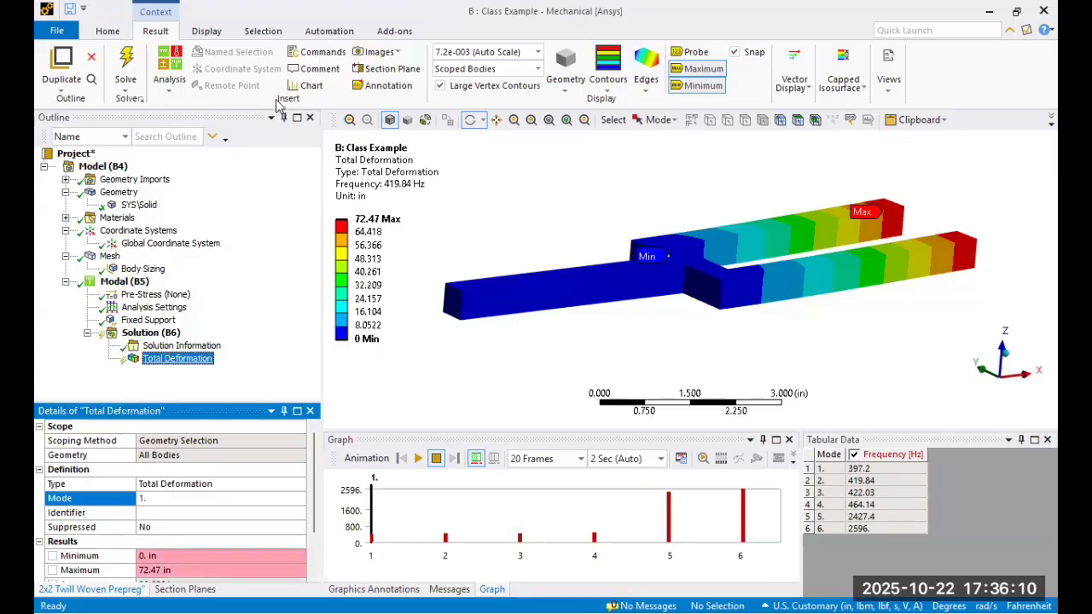
pyautogui.click(179, 358)
pyautogui.rightClick(183, 362)
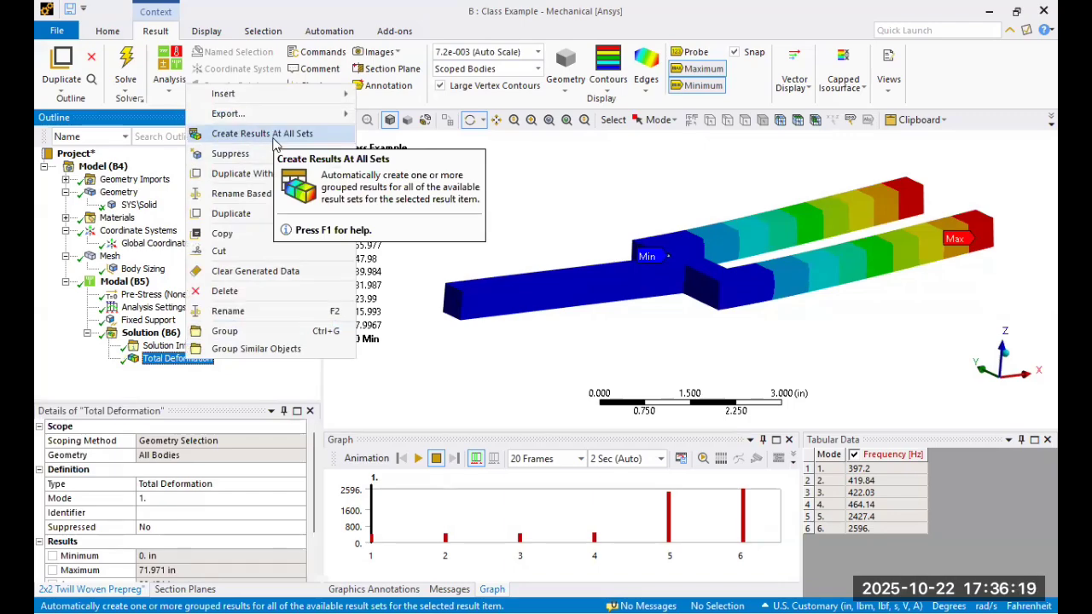
# Step: Set Max Modes to Find to 20 in the modal Analysis Settings
pyautogui.click(124, 281)
pyautogui.click(154, 307)
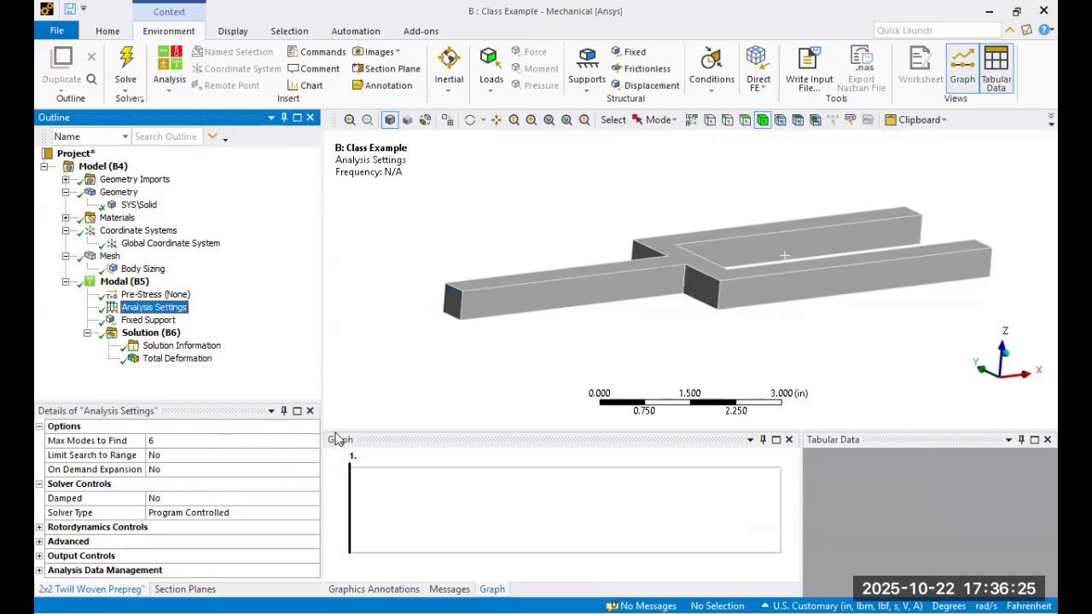
pyautogui.click(248, 440)
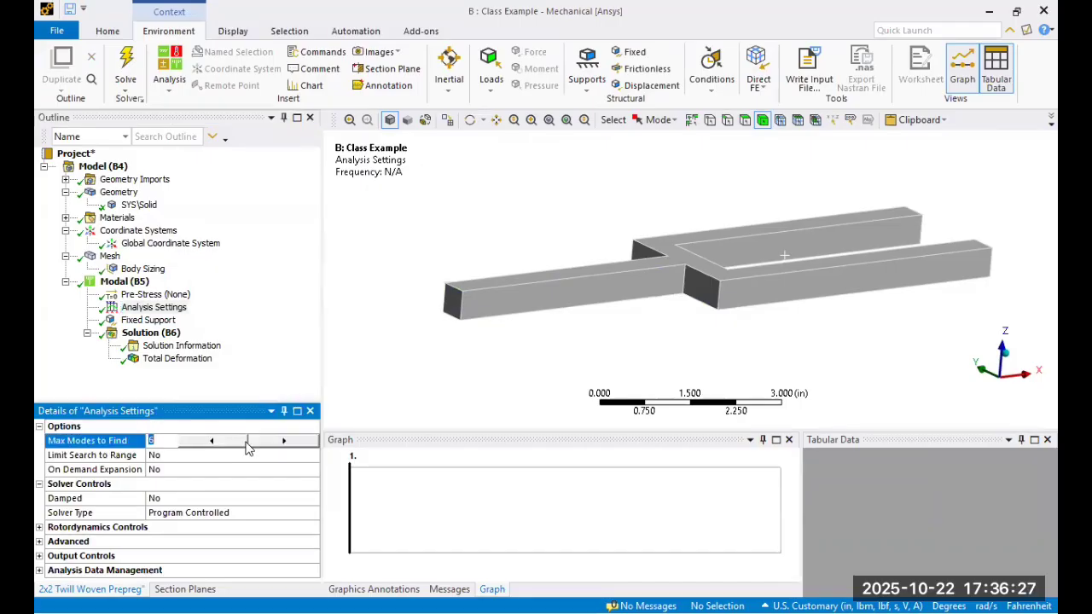
pyautogui.write('20')
pyautogui.press('Return')
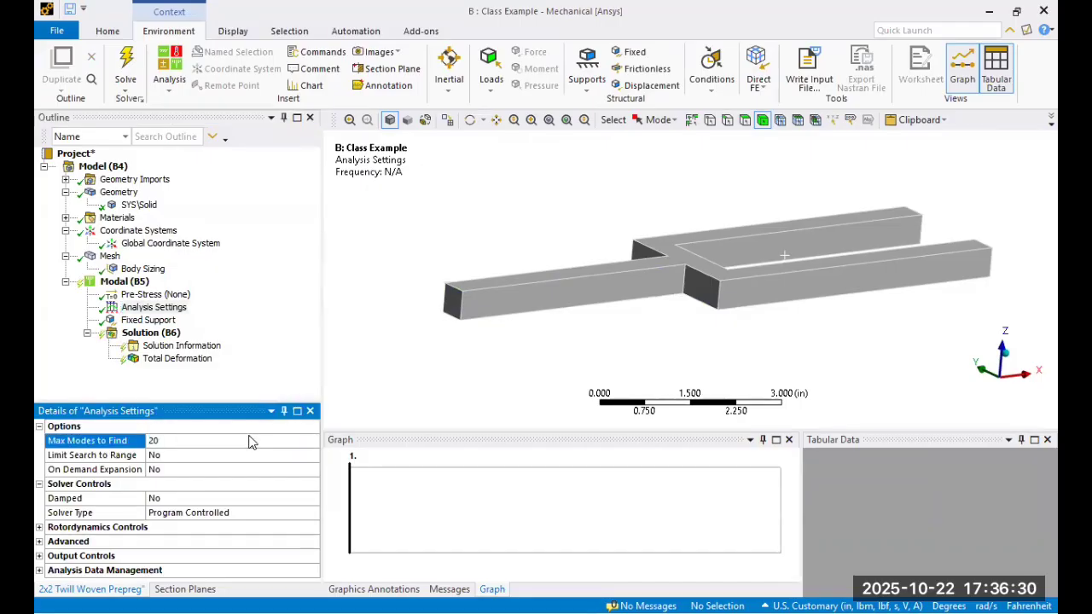
# Step: Set Max Modes to Find to 6 and solve the modal analysis again
pyautogui.click(182, 440)
pyautogui.write('6')
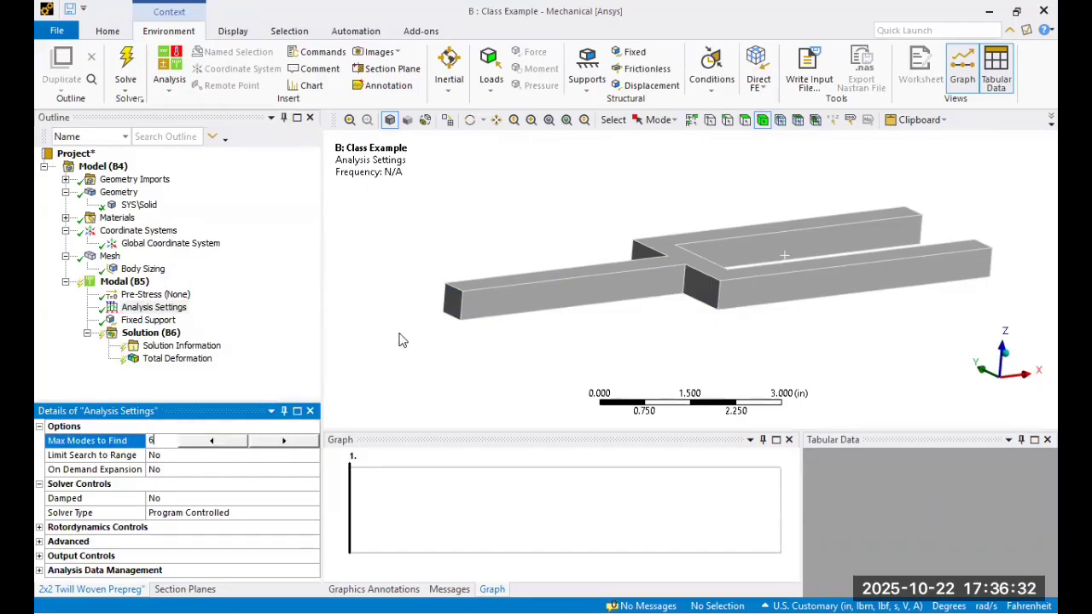
pyautogui.press('Return')
pyautogui.rightClick(128, 283)
pyautogui.click(186, 312)
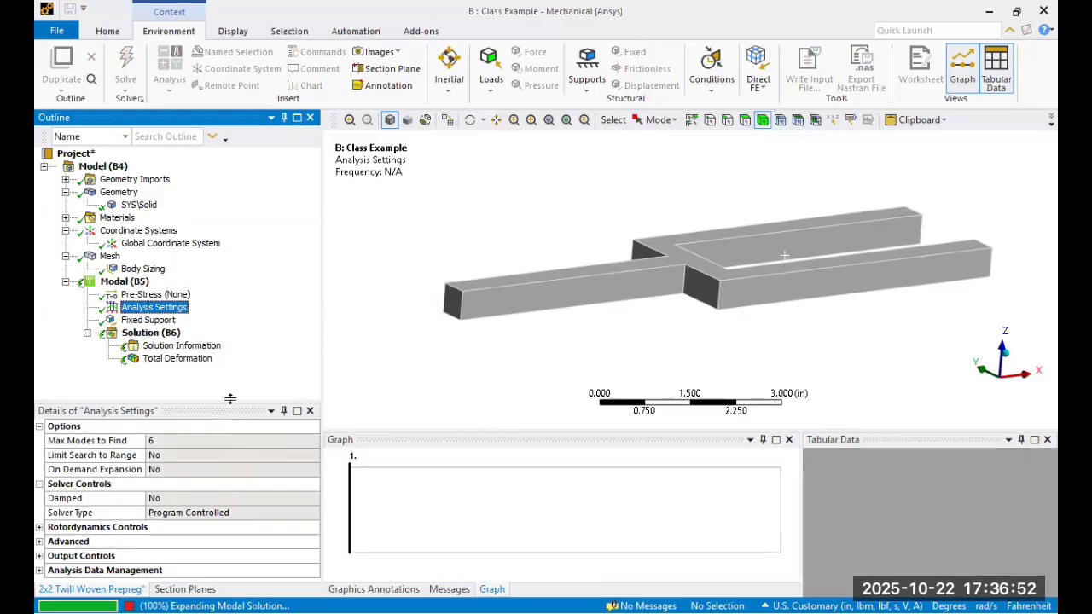
# Step: Create Total Deformation results at all sets and evaluate all the new results under Solution
pyautogui.click(195, 360)
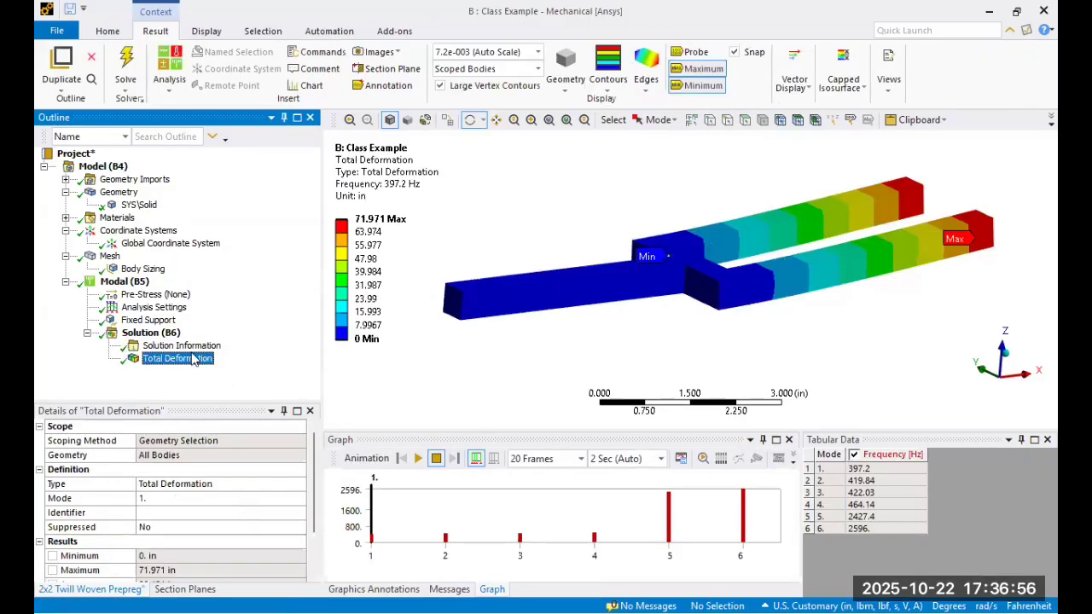
pyautogui.rightClick(195, 360)
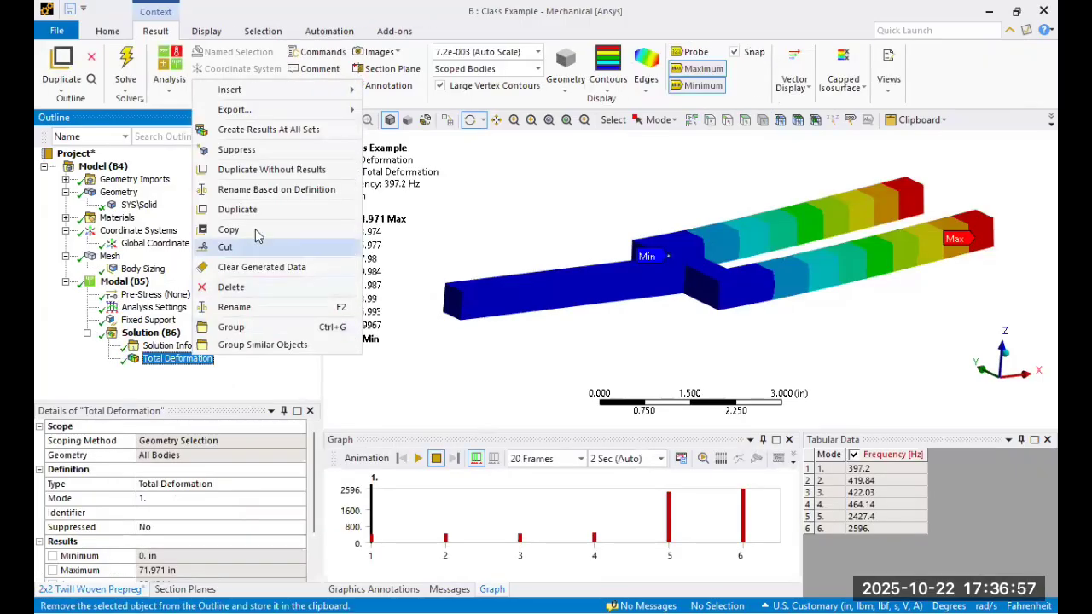
pyautogui.click(272, 129)
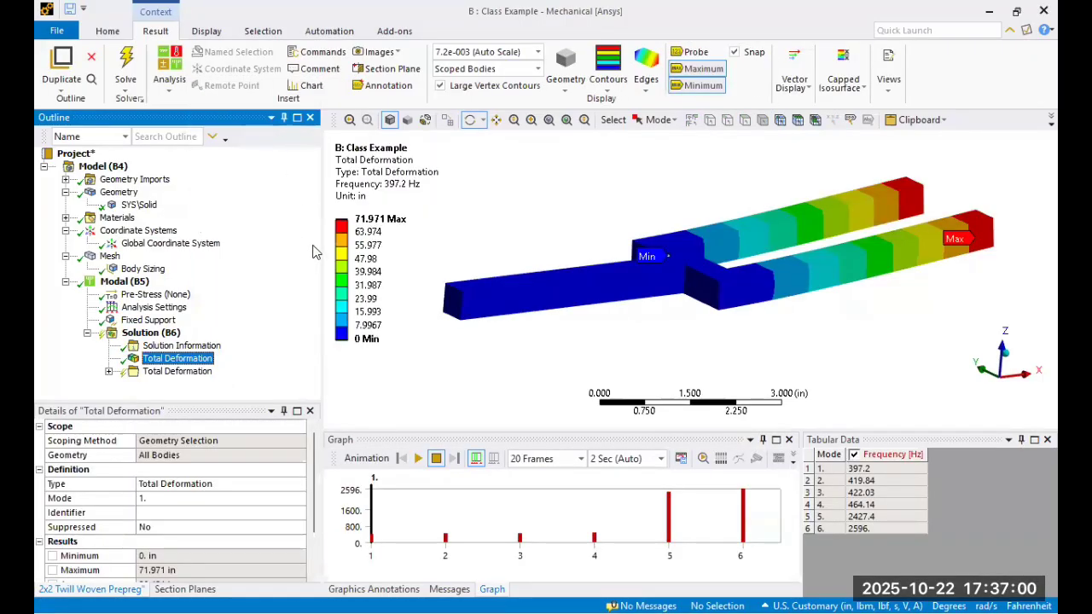
pyautogui.rightClick(145, 307)
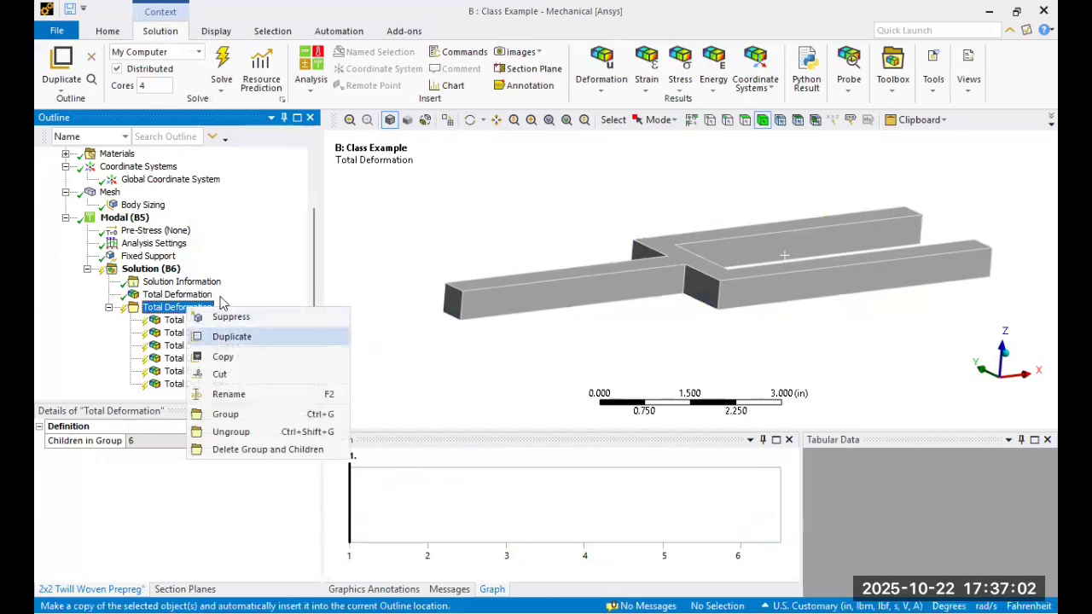
pyautogui.rightClick(132, 269)
pyautogui.click(209, 300)
# Step: Examine the mode shapes of Total Deformation 2 through 7 one by one, then return to the original Total Deformation result
pyautogui.click(223, 322)
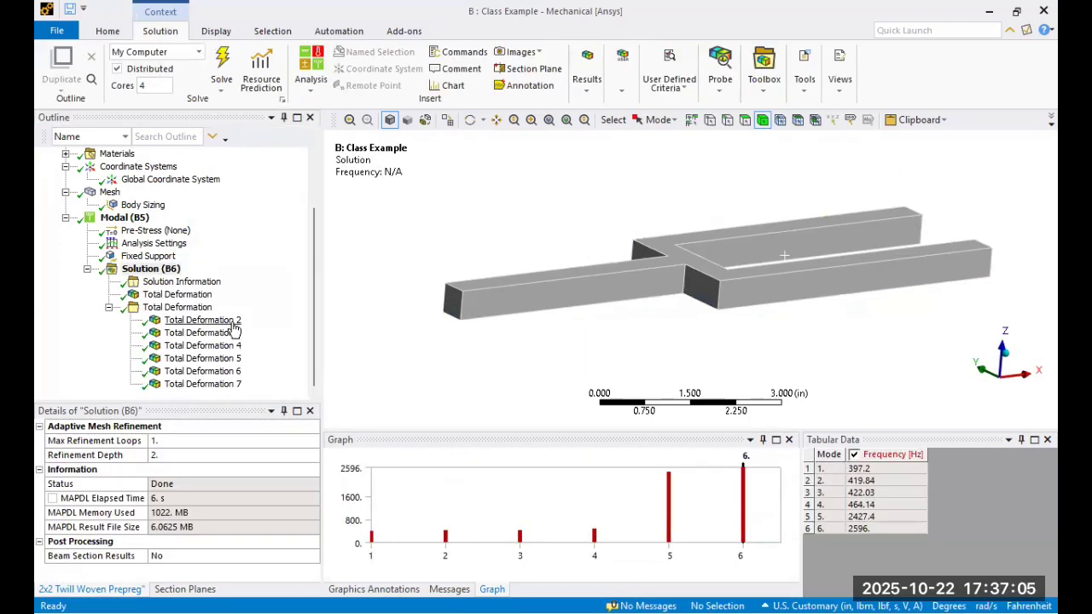
pyautogui.press('Down')
pyautogui.press('Down')
pyautogui.press('Down')
pyautogui.press('Down')
pyautogui.press('Down')
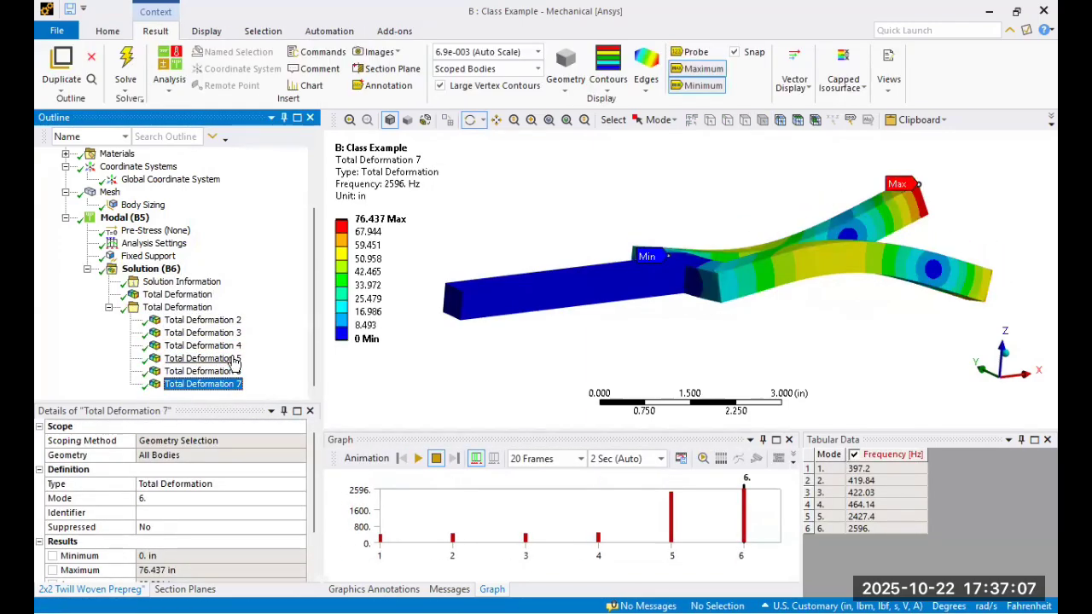
pyautogui.press('Up')
pyautogui.press('Up')
pyautogui.press('Up')
pyautogui.press('Up')
pyautogui.press('Up')
pyautogui.press('Up')
pyautogui.press('Up')
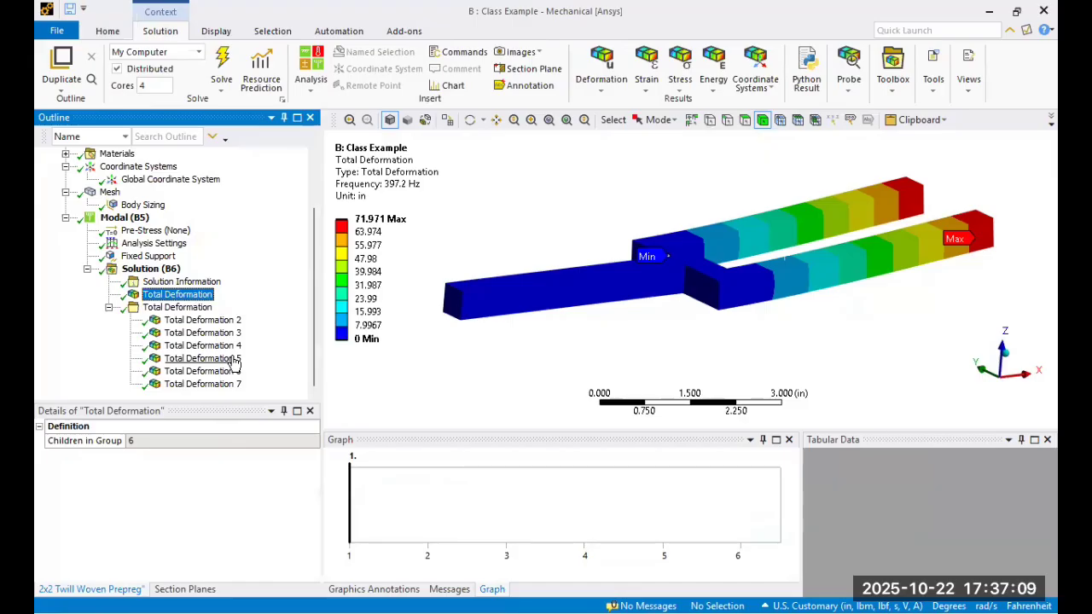
# Step: Animate the mode 1 Total Deformation result, view it from a slightly different angle, and stop the animation
pyautogui.click(417, 458)
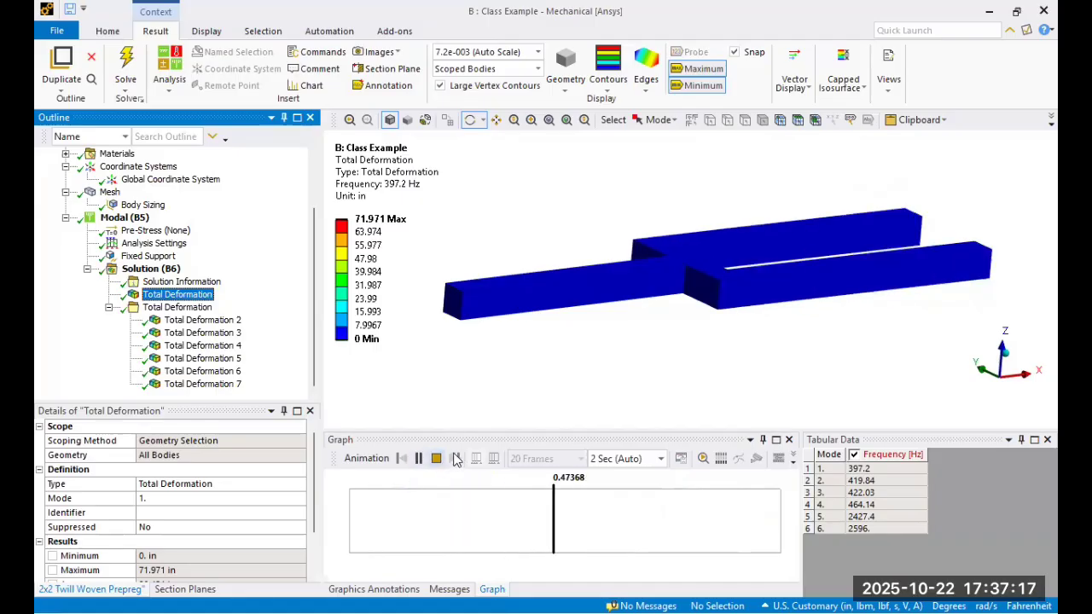
pyautogui.moveTo(524, 316); pyautogui.dragTo(533, 324)
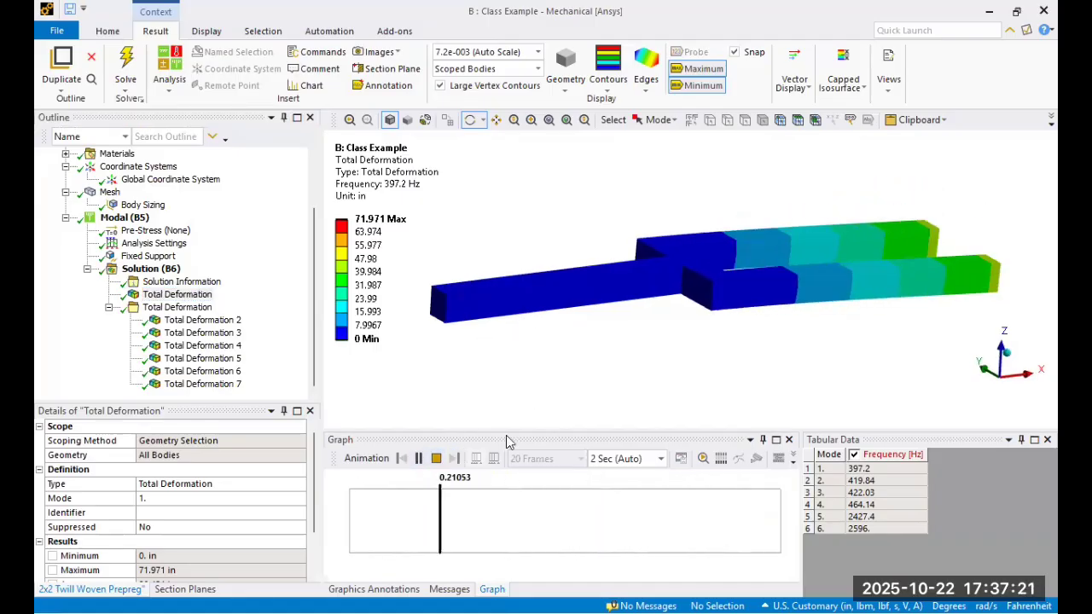
pyautogui.click(435, 458)
# Step: Go through the natural frequencies of modes 1 to 6 in the results table and back to mode 1
pyautogui.click(874, 469)
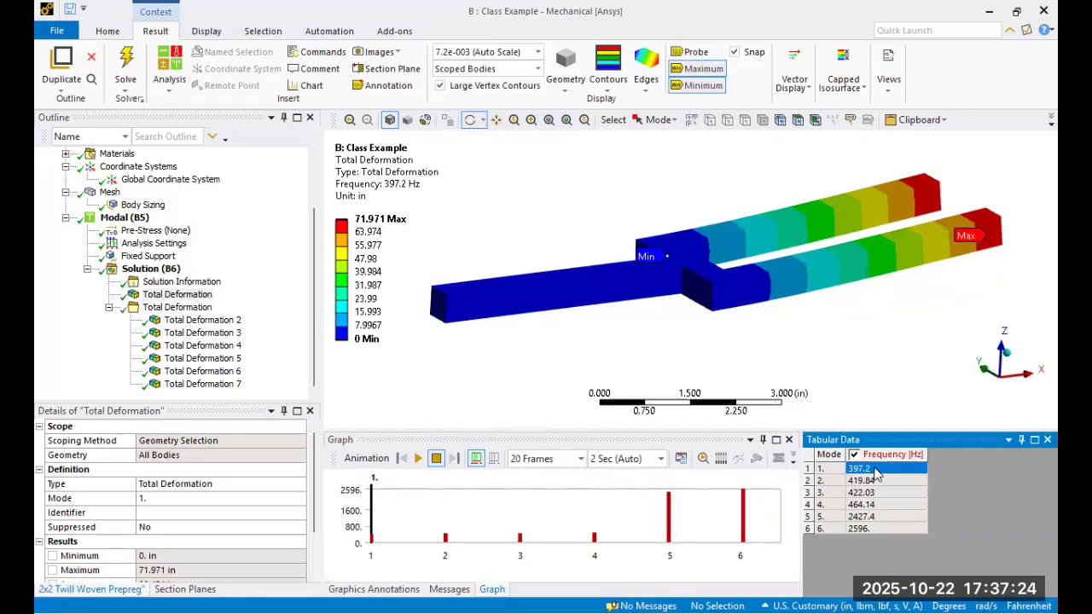
pyautogui.press('Down')
pyautogui.press('Down')
pyautogui.press('Down')
pyautogui.press('Down')
pyautogui.press('Down')
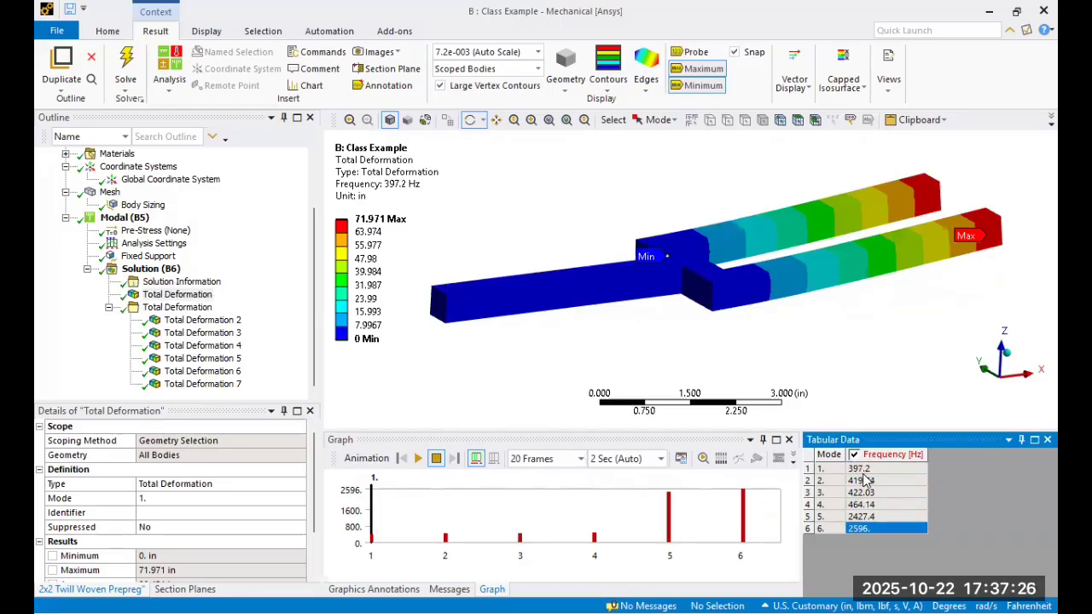
pyautogui.press('Up')
pyautogui.press('Up')
pyautogui.press('Up')
pyautogui.press('Up')
pyautogui.press('Up')
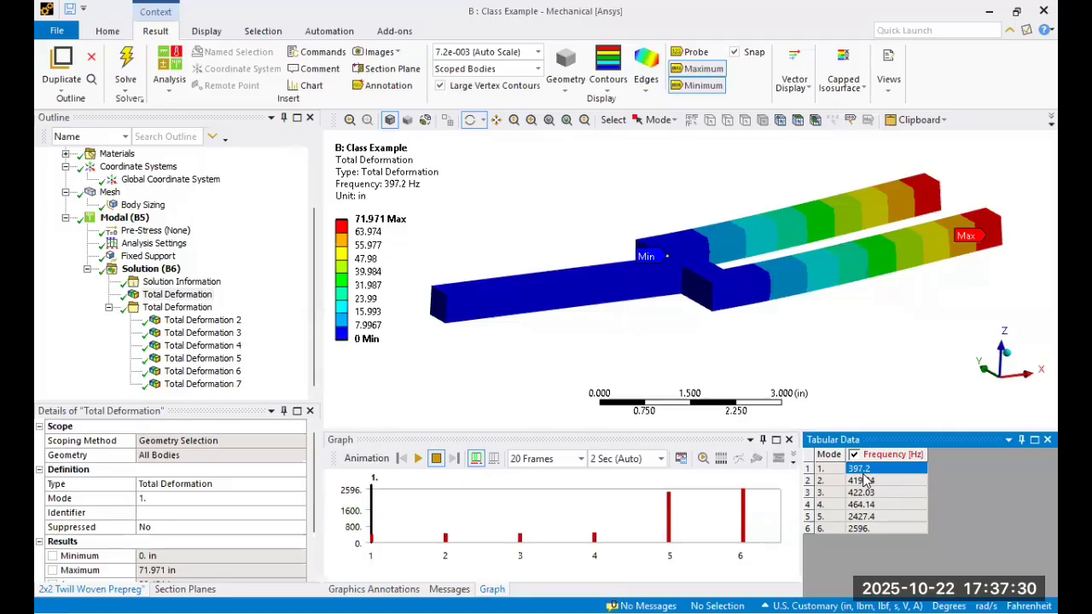
# Step: Display Total Deformation 3 and animate its mode 2 shape
pyautogui.click(202, 333)
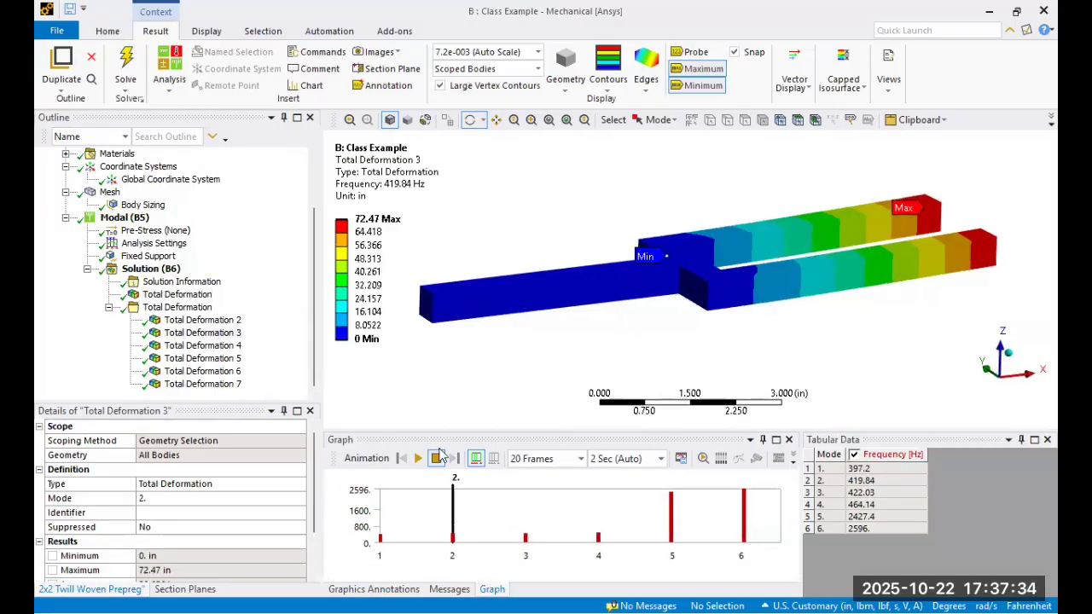
pyautogui.click(418, 459)
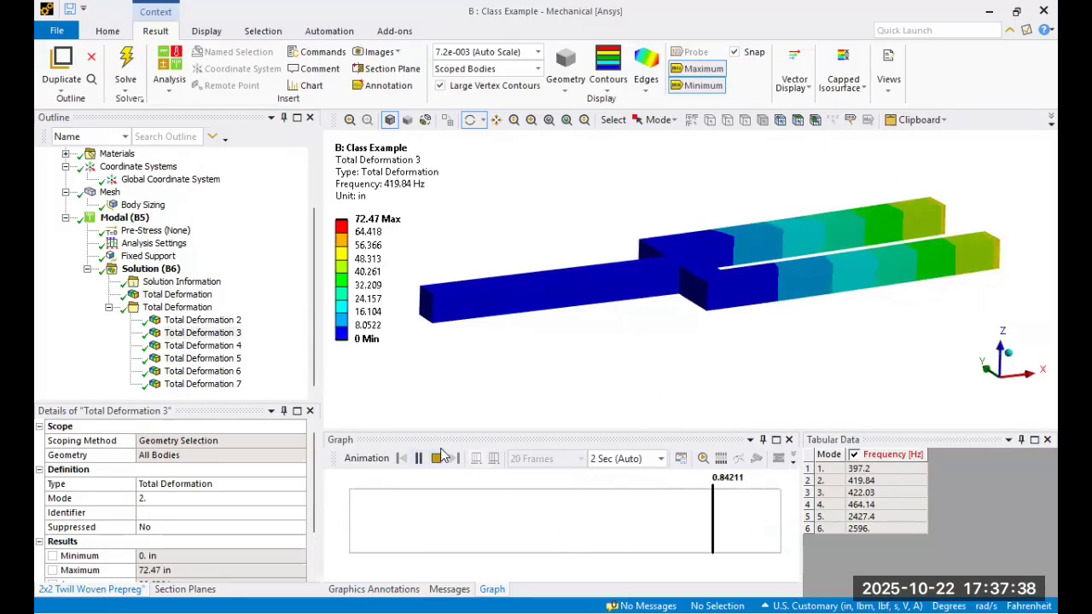
# Step: Animate the mode 3 shape of Total Deformation 4, stop the animation, and display Total Deformation 5
pyautogui.press('Down')
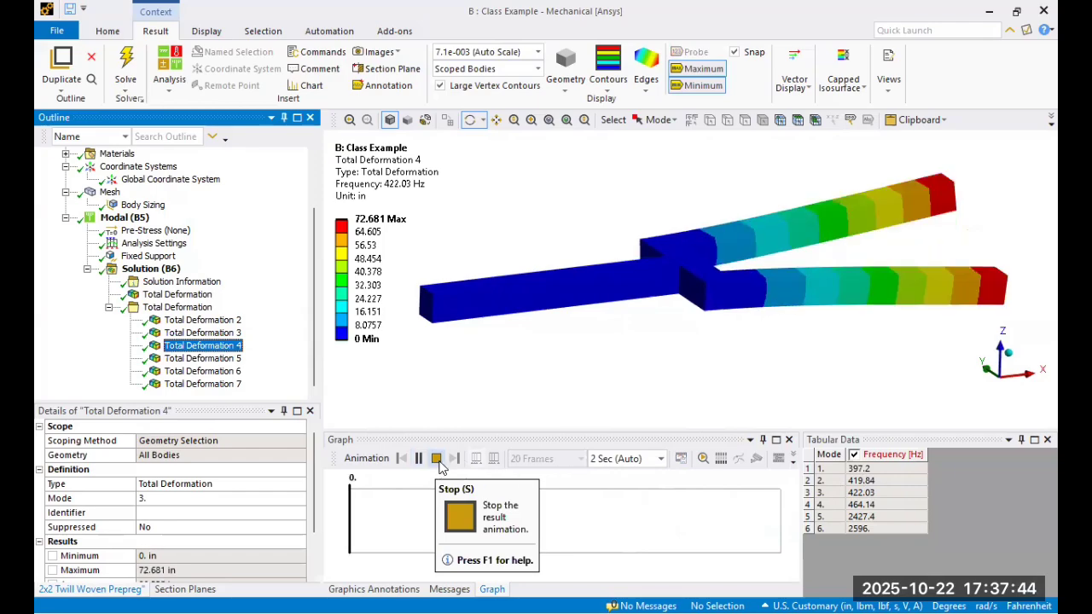
pyautogui.click(438, 461)
pyautogui.click(222, 358)
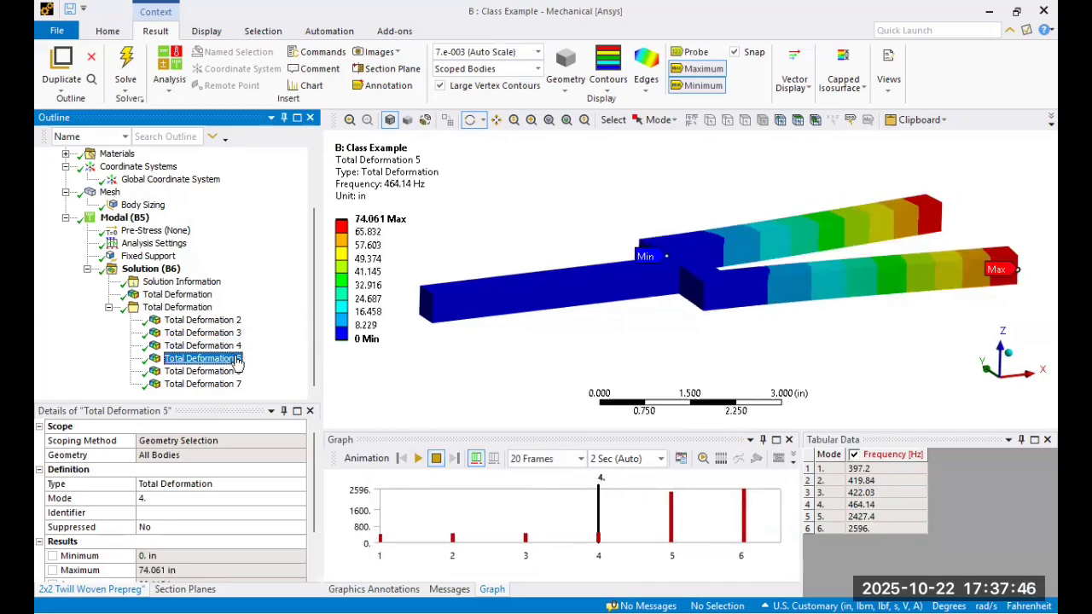
# Step: Display Total Deformation 6, animate its mode 5 shape, and stop the animation
pyautogui.click(223, 372)
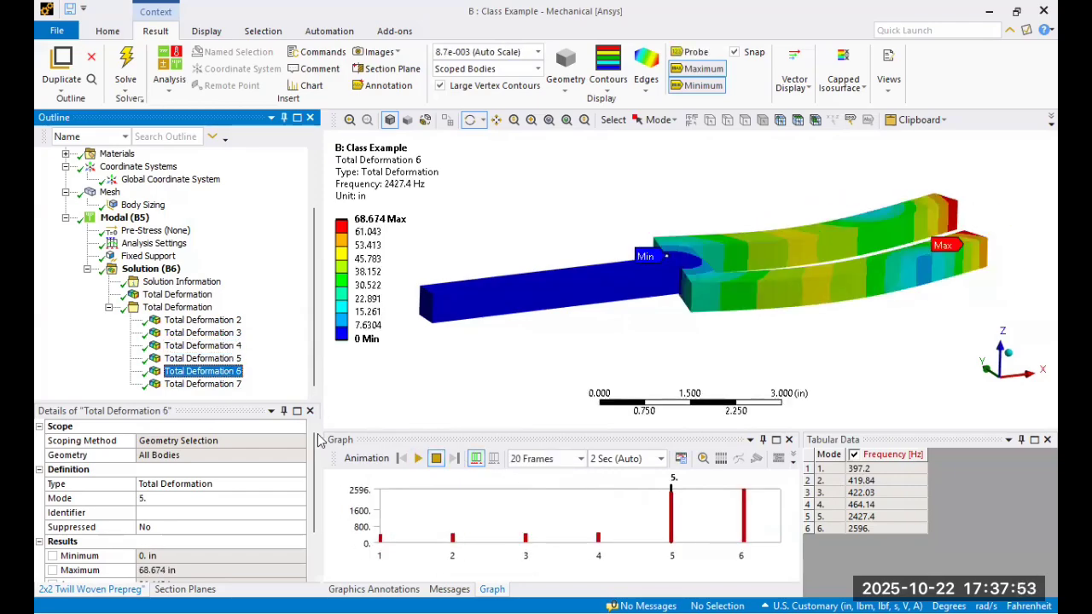
pyautogui.click(417, 458)
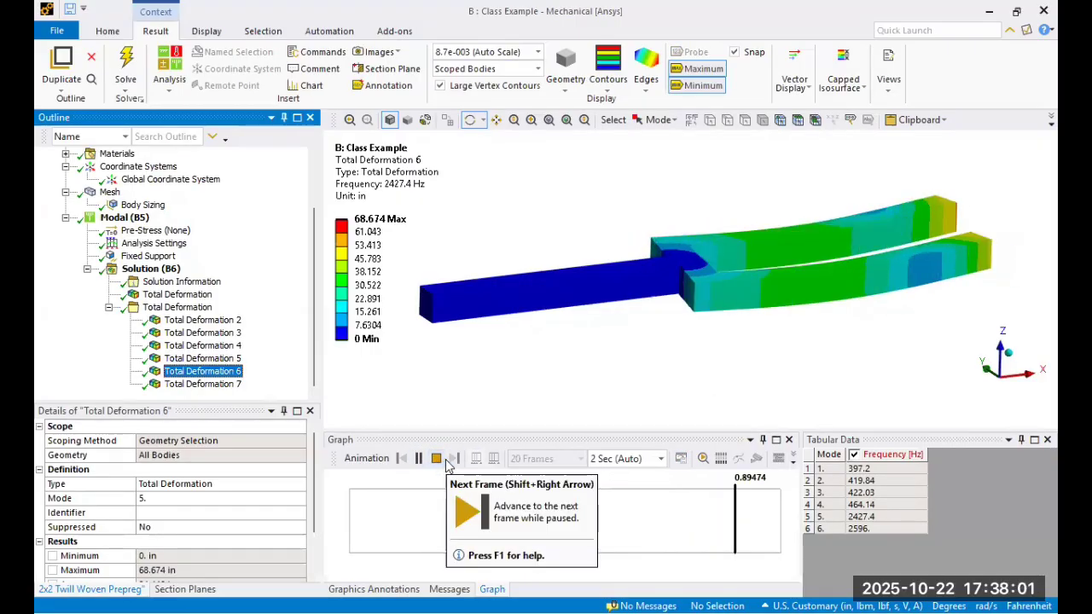
pyautogui.click(438, 461)
# Step: Animate the mode 6 shape of Total Deformation 7, view it from a different angle, and stop the animation
pyautogui.click(203, 383)
pyautogui.click(418, 455)
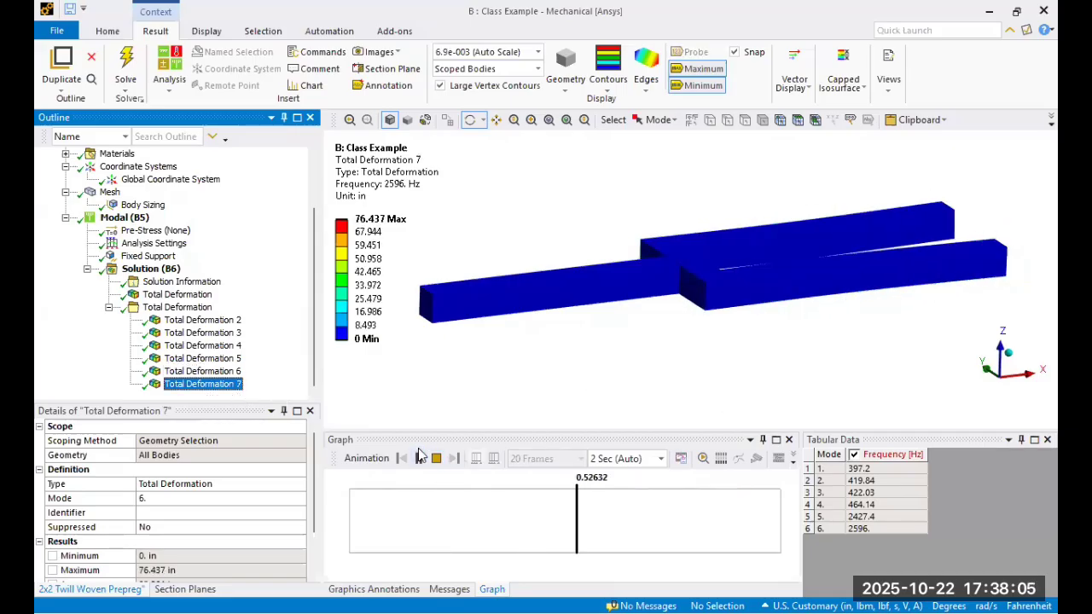
pyautogui.moveTo(752, 308); pyautogui.dragTo(645, 266)
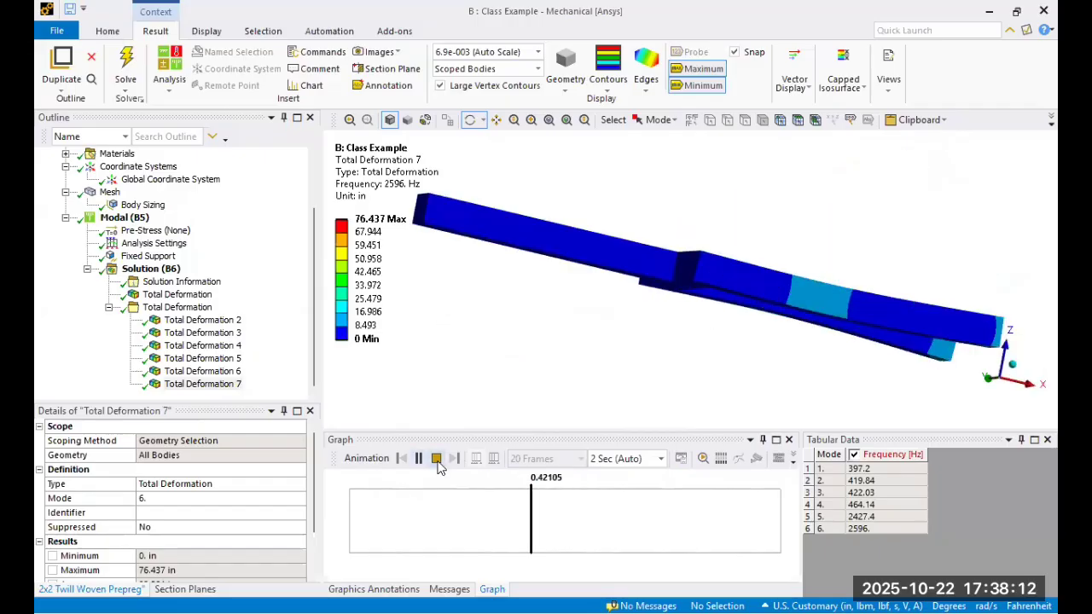
pyautogui.click(436, 458)
pyautogui.moveTo(597, 305); pyautogui.dragTo(536, 324)
# Step: Assign Structural Steel to the tuning fork body and check its material assignment again
pyautogui.scroll(2, 198, 275)
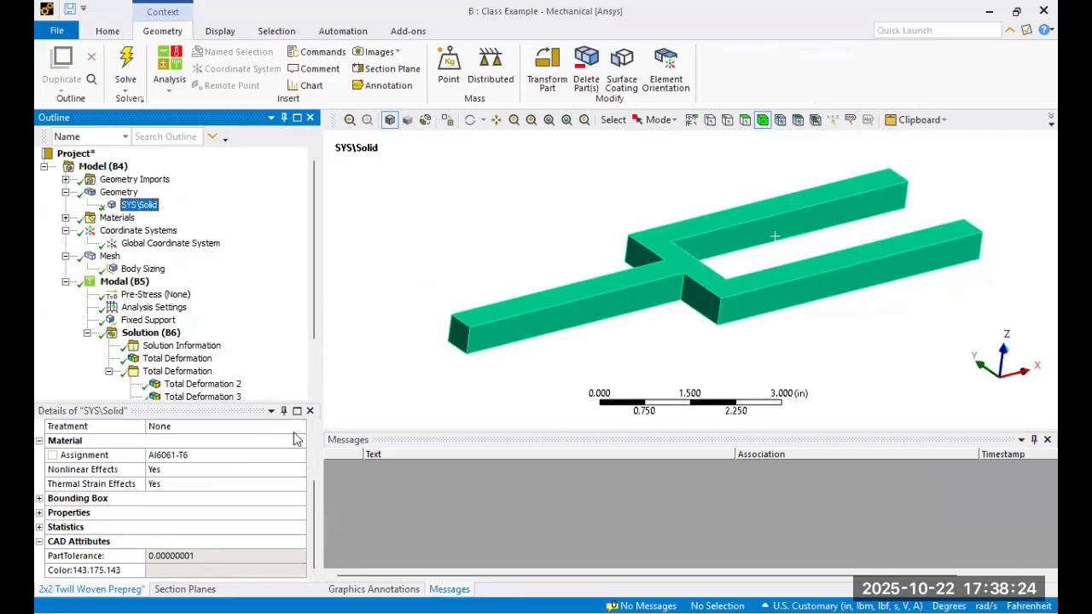
pyautogui.click(188, 384)
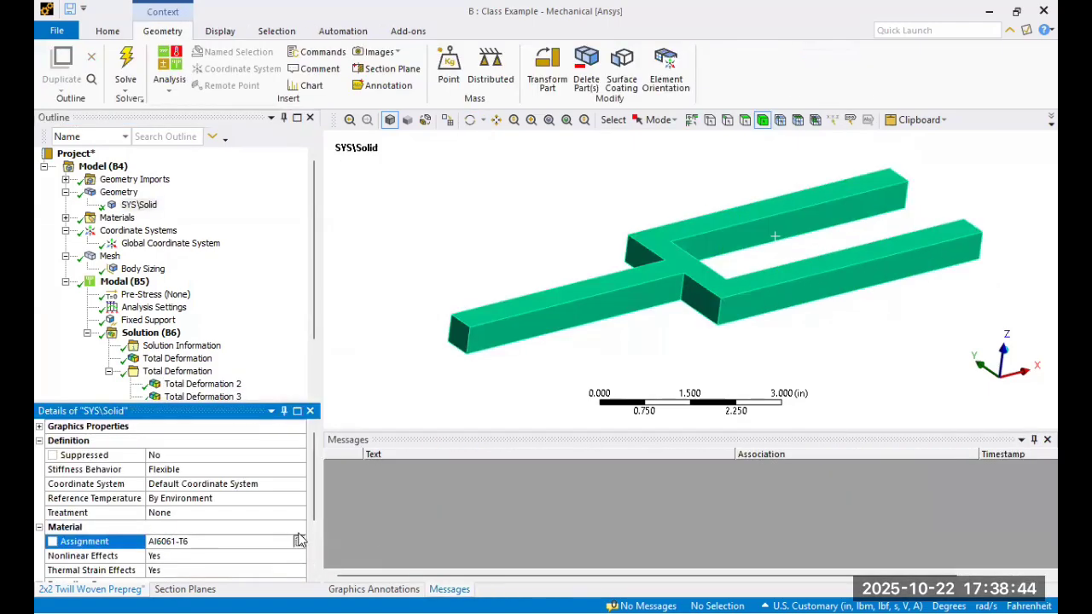
pyautogui.click(299, 540)
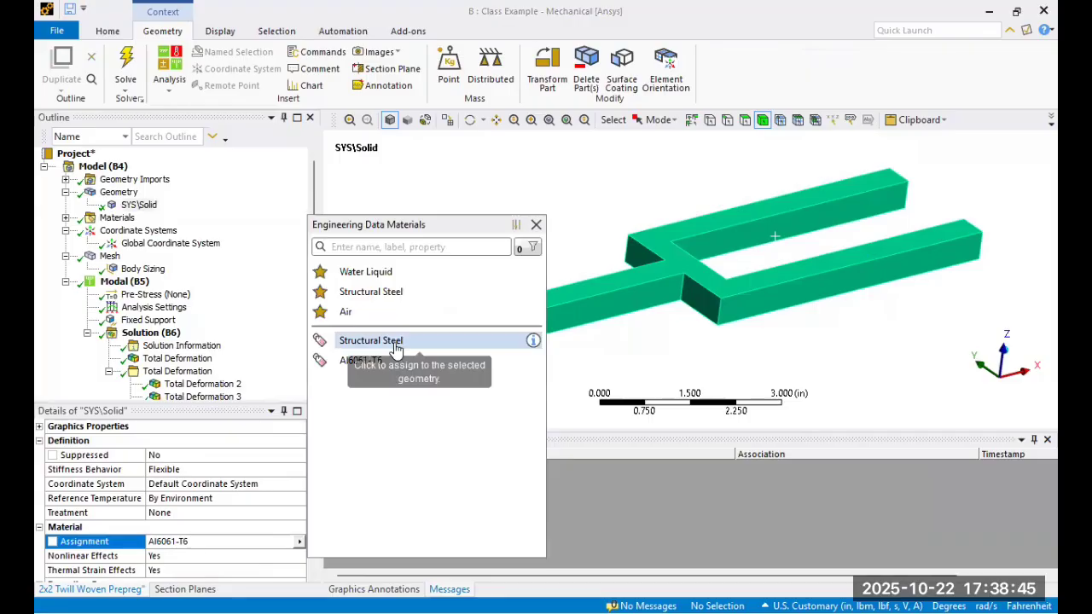
pyautogui.click(395, 345)
pyautogui.scroll(-2, 119, 266)
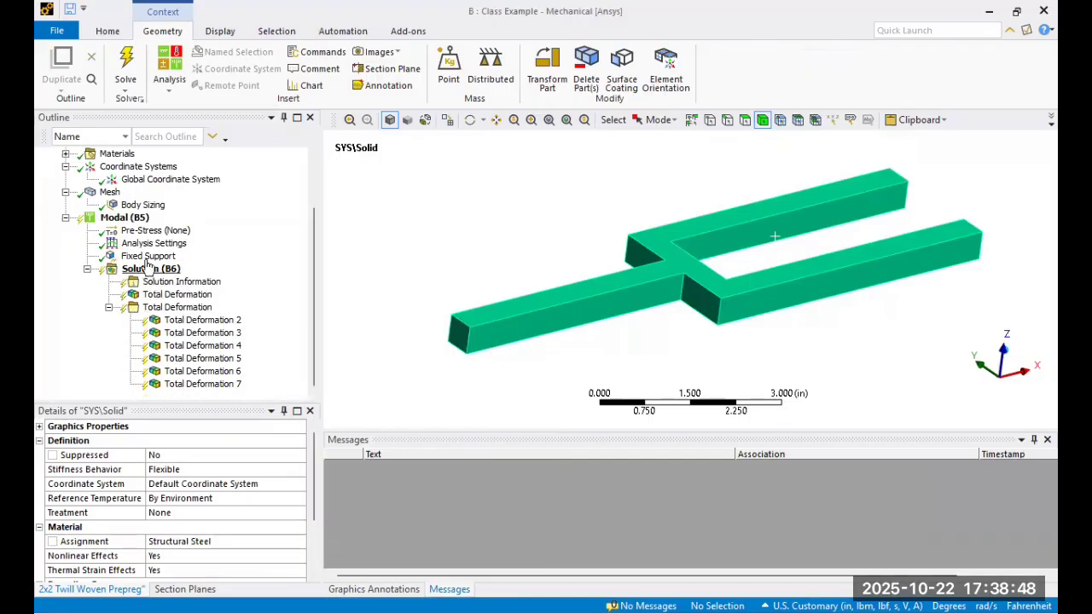
pyautogui.rightClick(146, 266)
pyautogui.scroll(2, 183, 247)
pyautogui.click(139, 204)
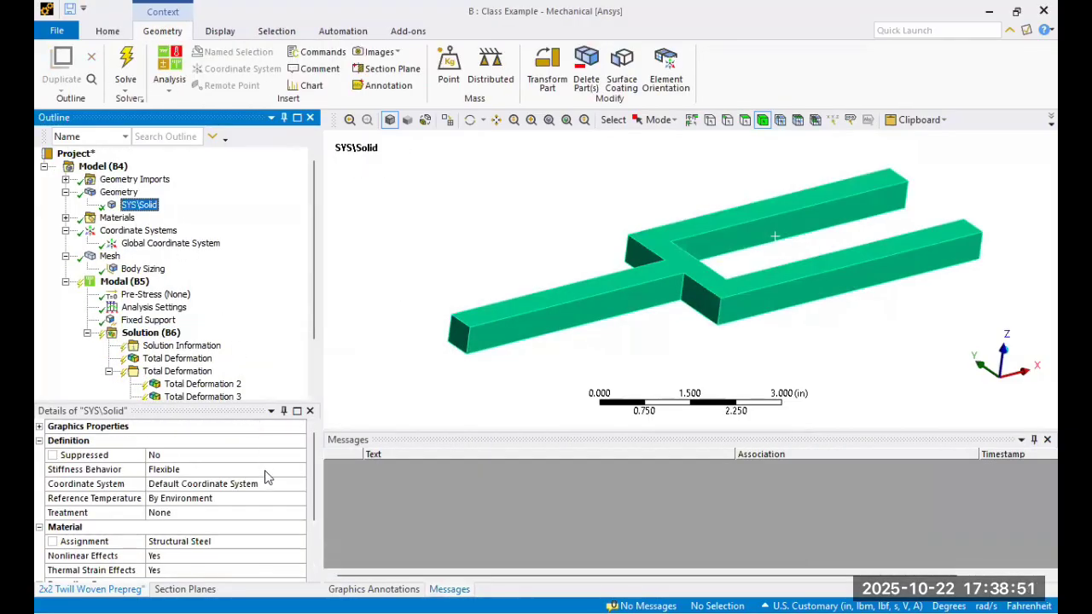
pyautogui.click(300, 542)
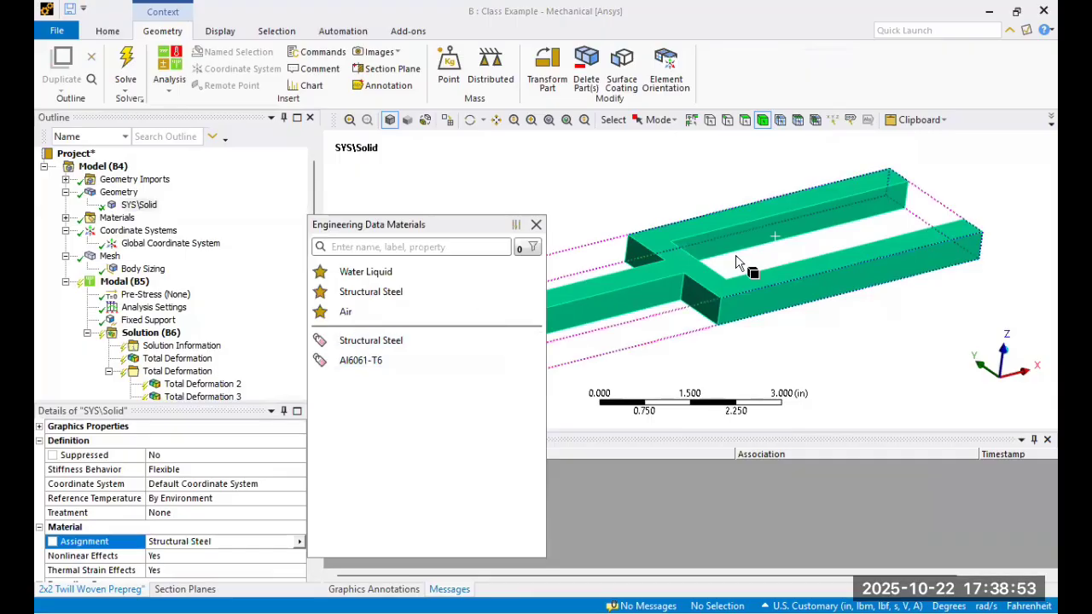
pyautogui.click(248, 327)
# Step: Solve the modal analysis with Structural Steel and display the Total Deformation 2 result
pyautogui.scroll(-2, 169, 260)
pyautogui.rightClick(141, 218)
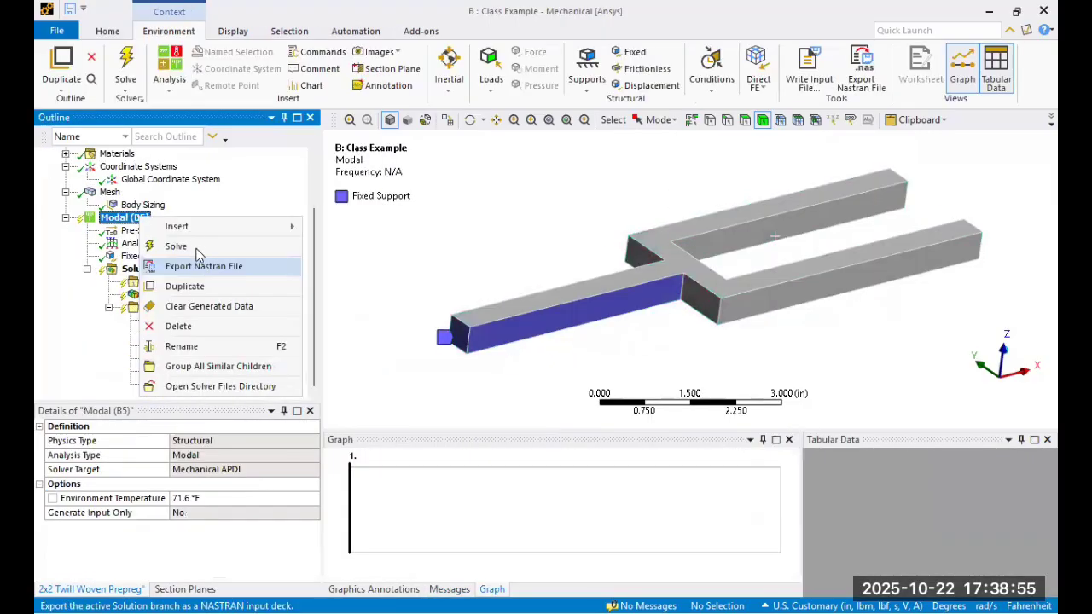
pyautogui.press('Escape')
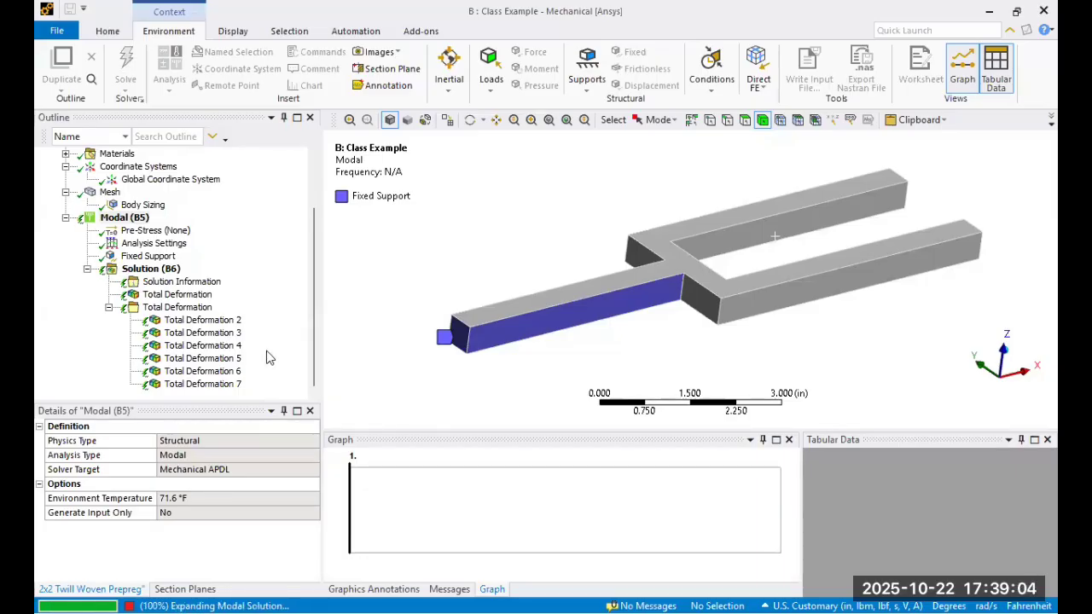
pyautogui.click(203, 320)
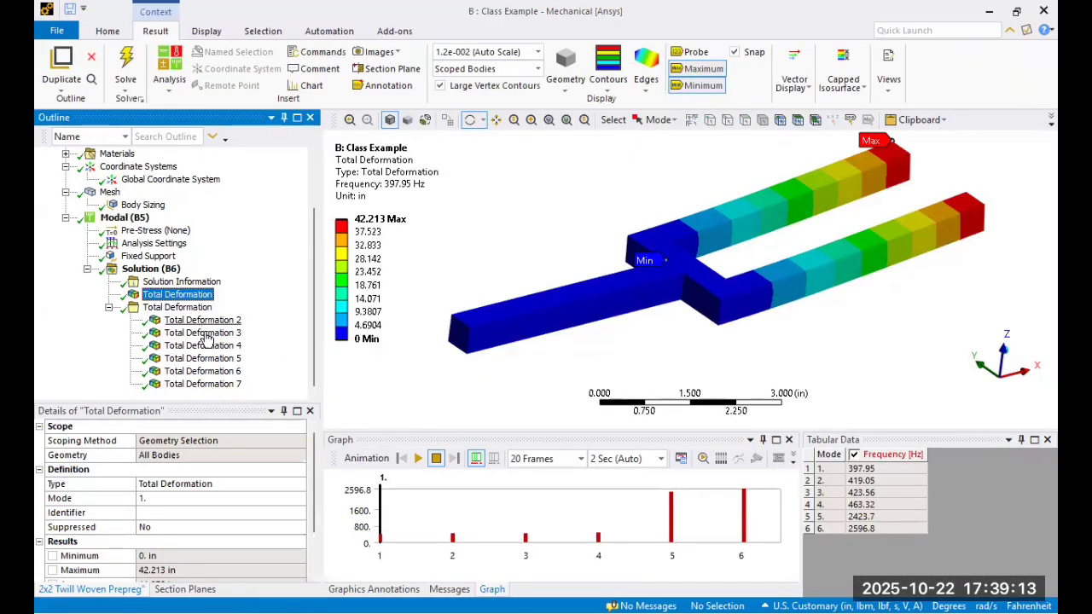
# Step: Assign Al6061-T6 to the tuning fork body again
pyautogui.scroll(3, 220, 356)
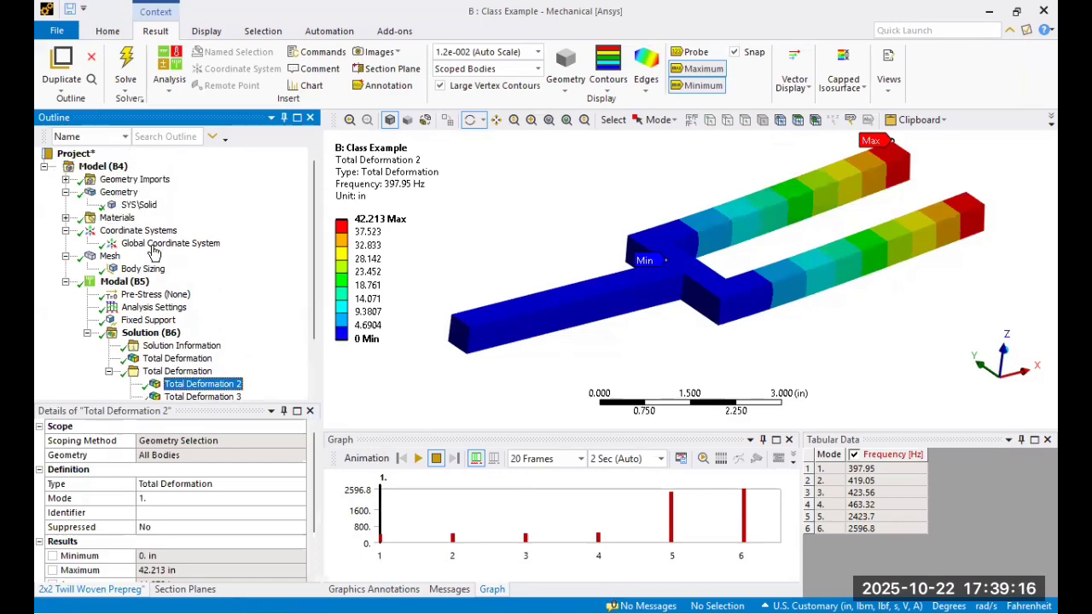
pyautogui.click(132, 205)
pyautogui.click(300, 542)
pyautogui.click(303, 543)
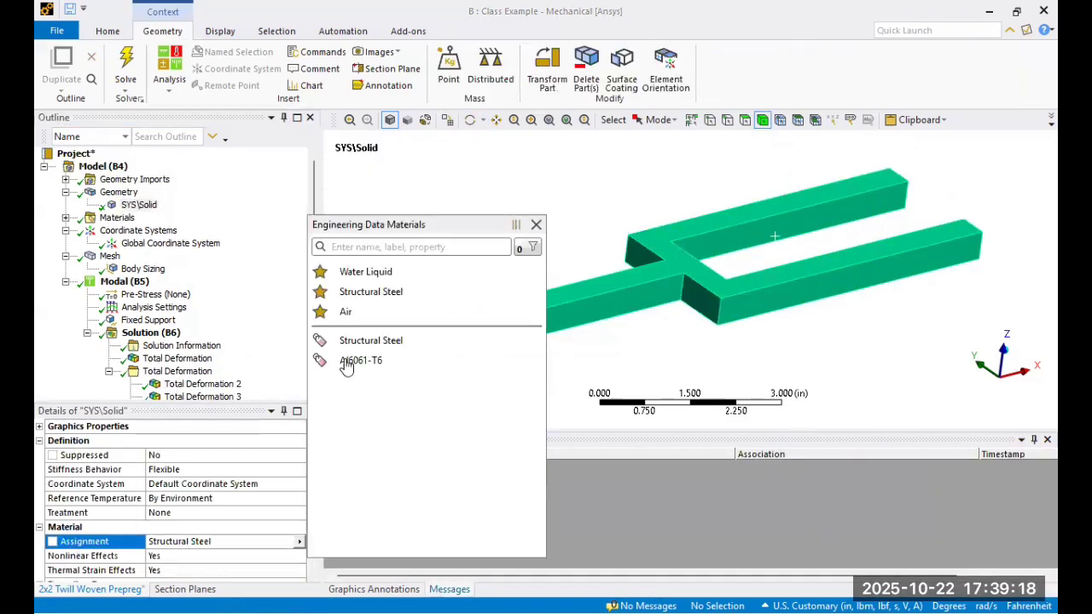
pyautogui.click(345, 362)
# Step: Re-solve the modal analysis with Al6061-T6 and display the Total Deformation 2 result
pyautogui.scroll(-2, 134, 241)
pyautogui.rightClick(128, 220)
pyautogui.click(165, 250)
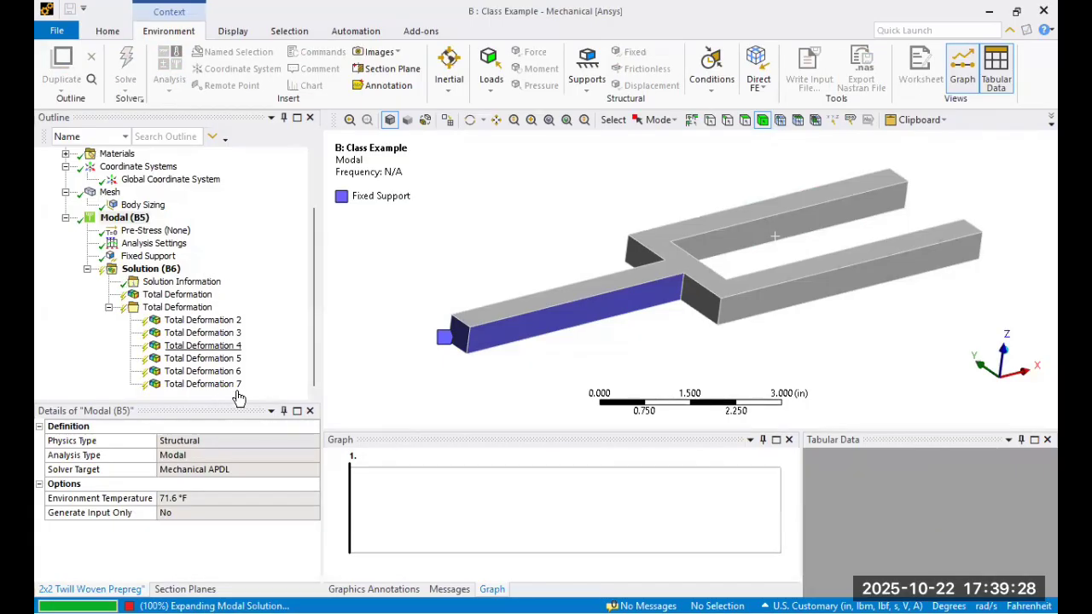
pyautogui.click(206, 324)
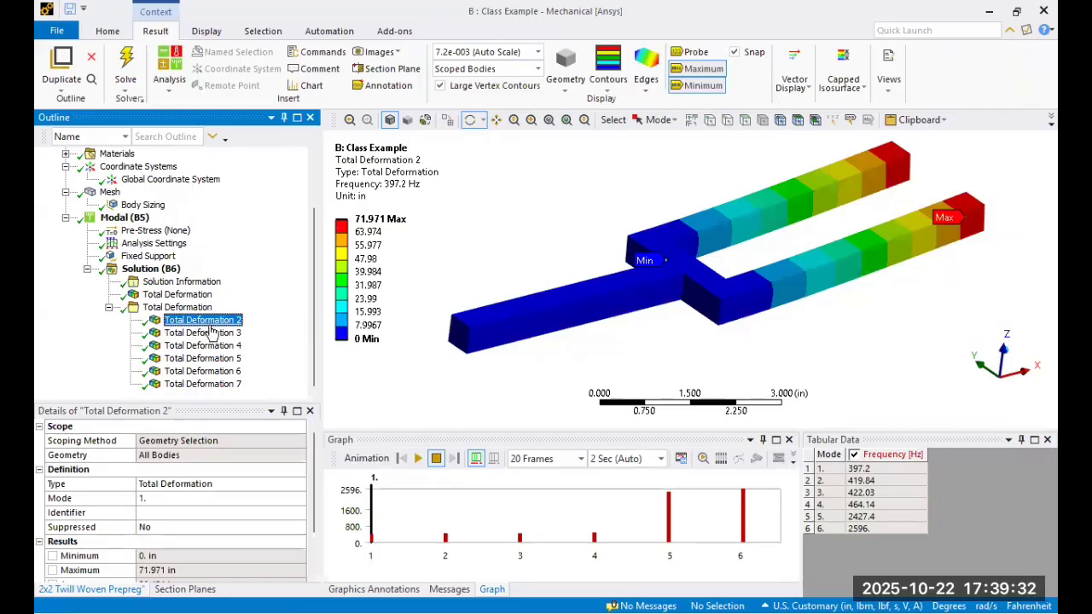
# Step: Switch to Workbench, open the Engineering Data of the Class Example system, and add a new material named "Al6061-T6 x2"
pyautogui.hotkey('alt', 'Tab')
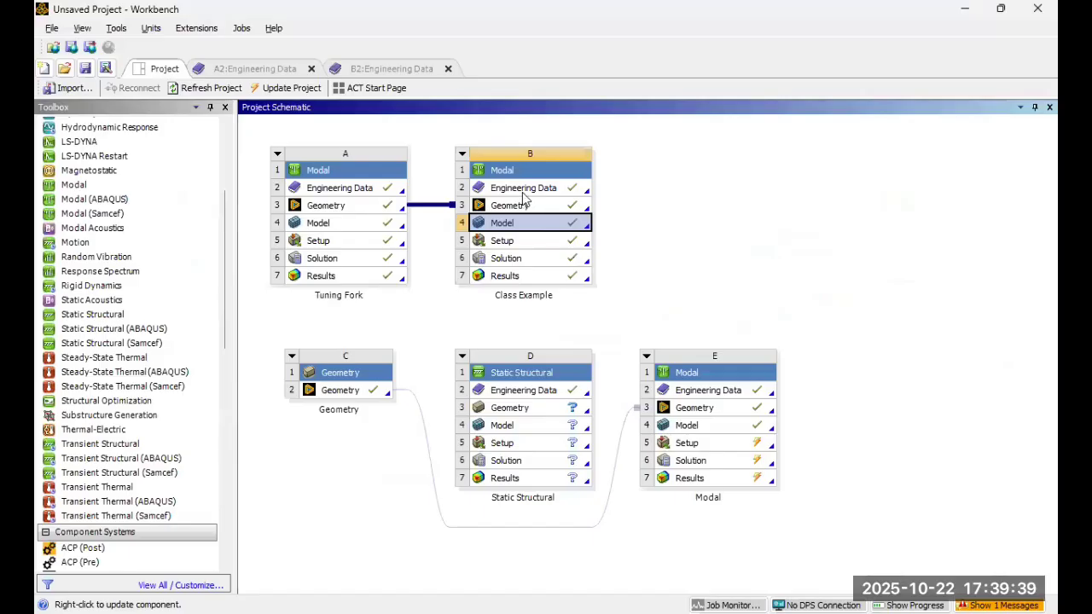
pyautogui.doubleClick(521, 189)
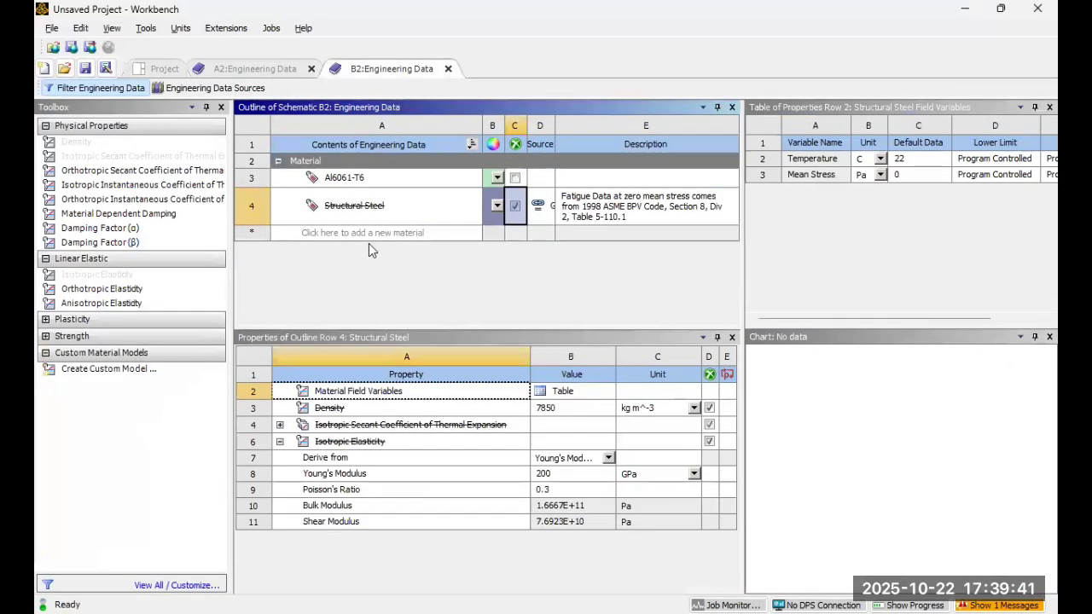
pyautogui.click(365, 233)
pyautogui.write('Al')
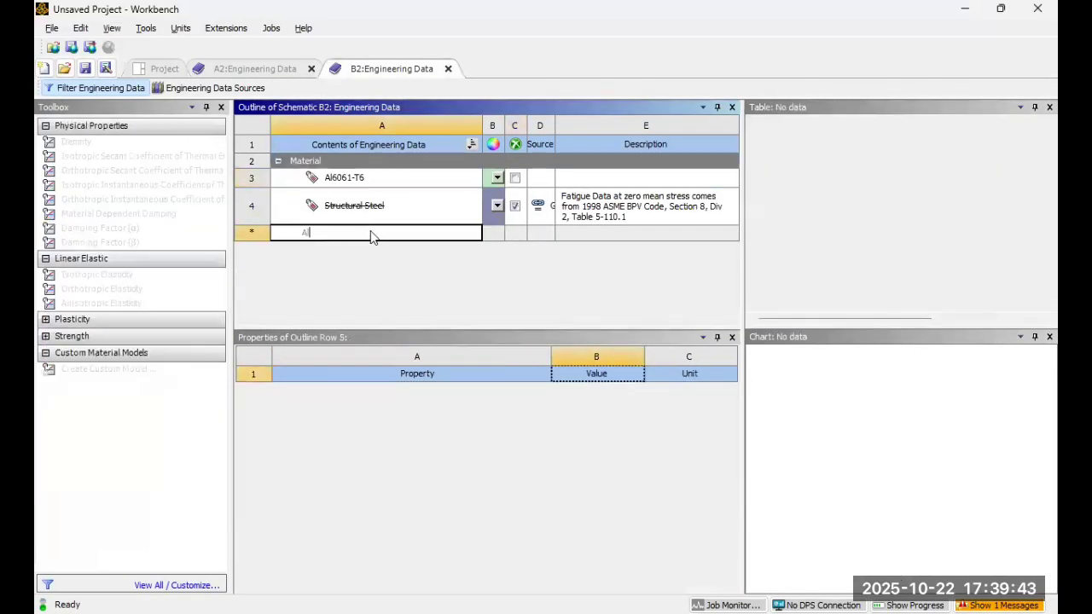
pyautogui.write('6061-T6')
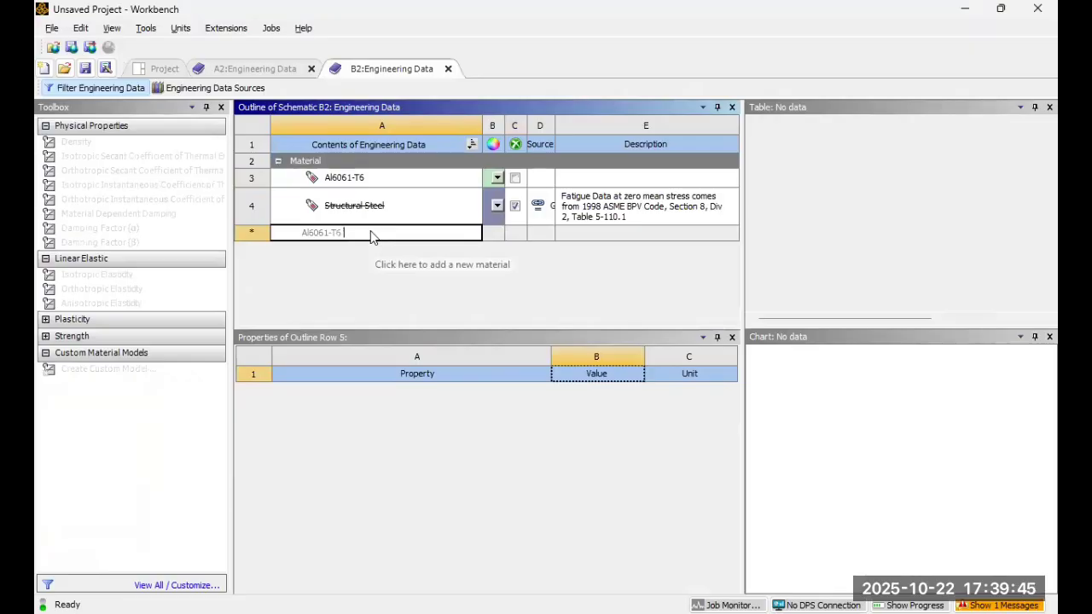
pyautogui.write(' x2')
pyautogui.press('Return')
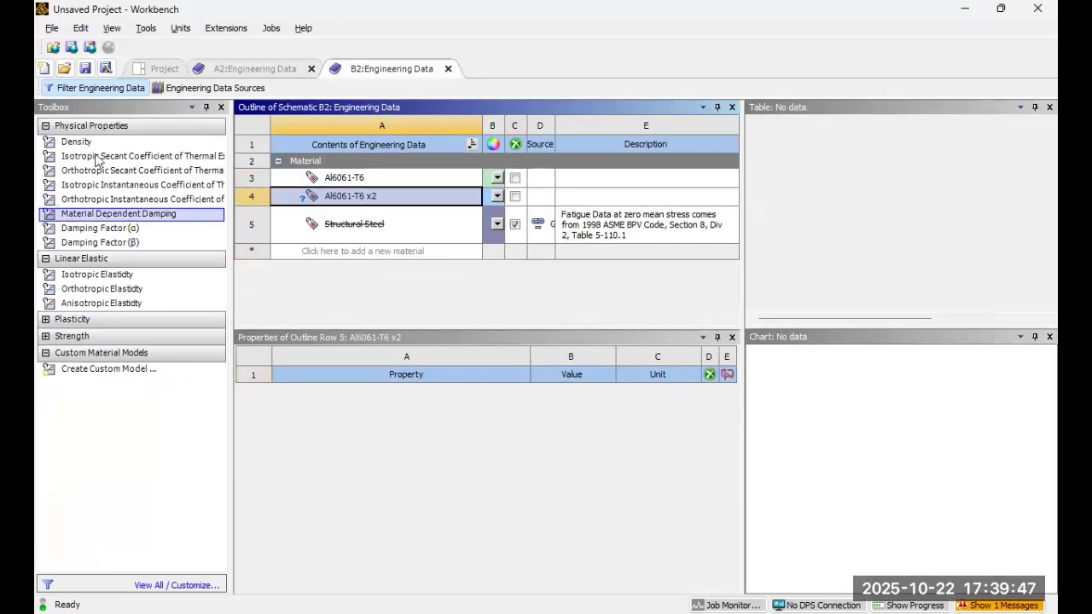
# Step: Define Al6061-T6 x2 with a density of 0.0975 lb in^-3, a Young's modulus of 140 GPa and a Poisson's ratio of 0.3
pyautogui.click(367, 179)
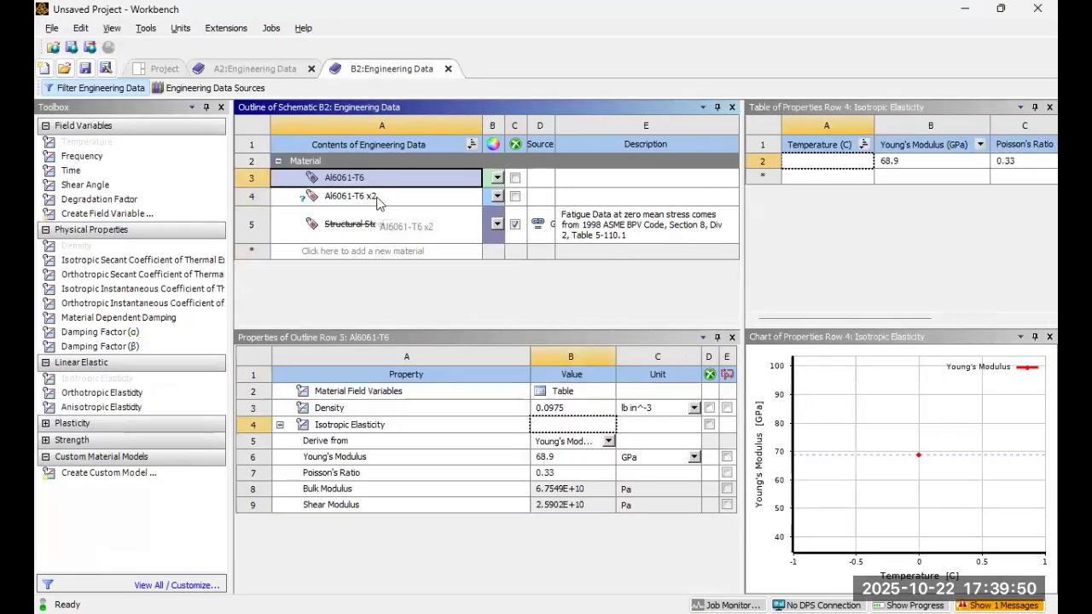
pyautogui.click(381, 195)
pyautogui.click(586, 457)
pyautogui.click(694, 457)
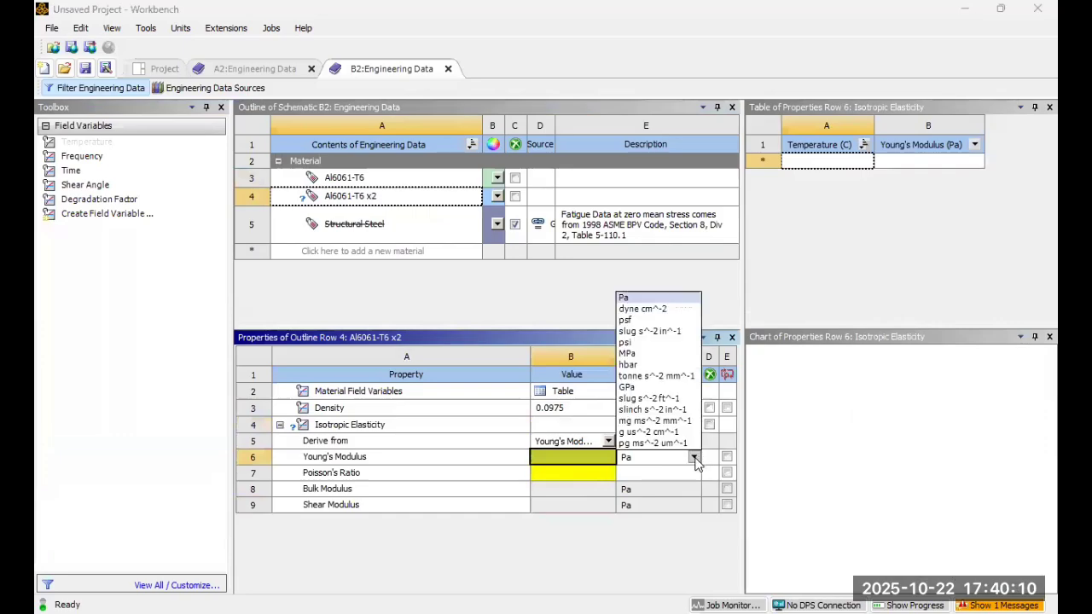
pyautogui.click(653, 387)
pyautogui.click(594, 457)
pyautogui.write('140')
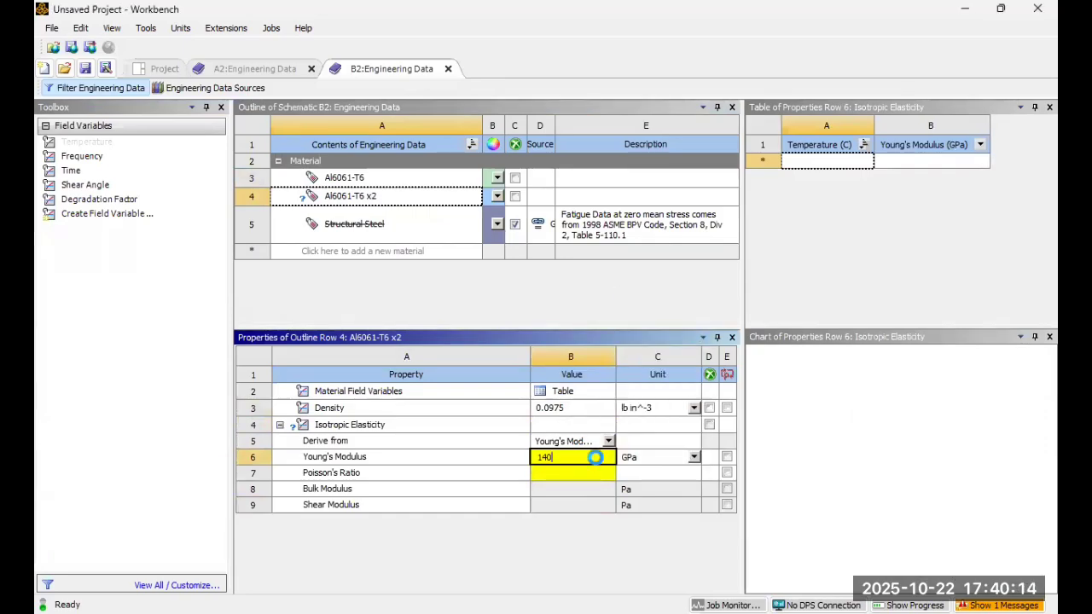
pyautogui.press('Return')
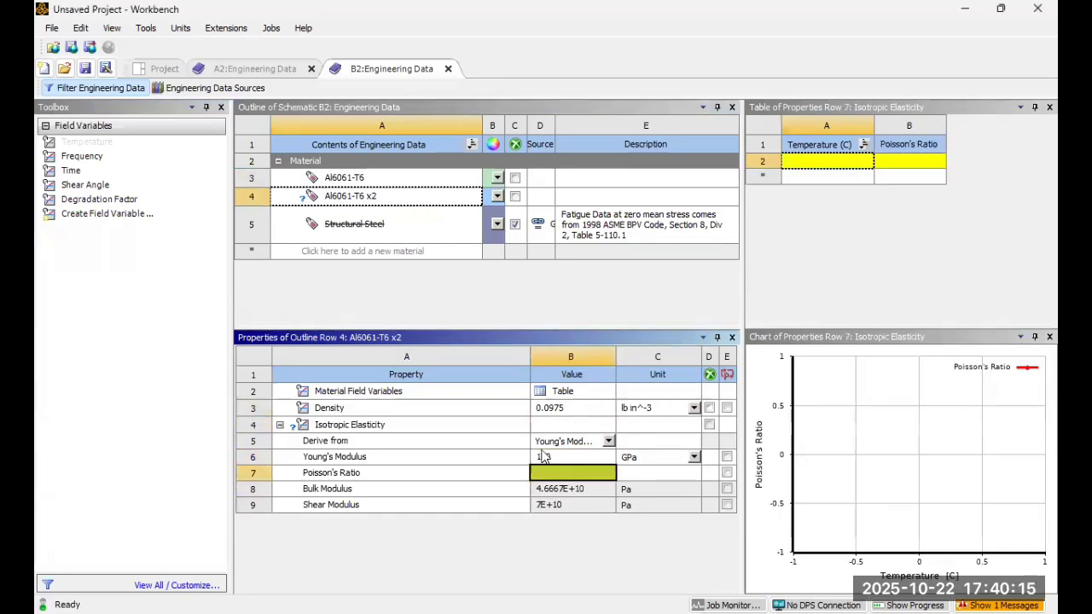
pyautogui.write('0.3')
pyautogui.press('Return')
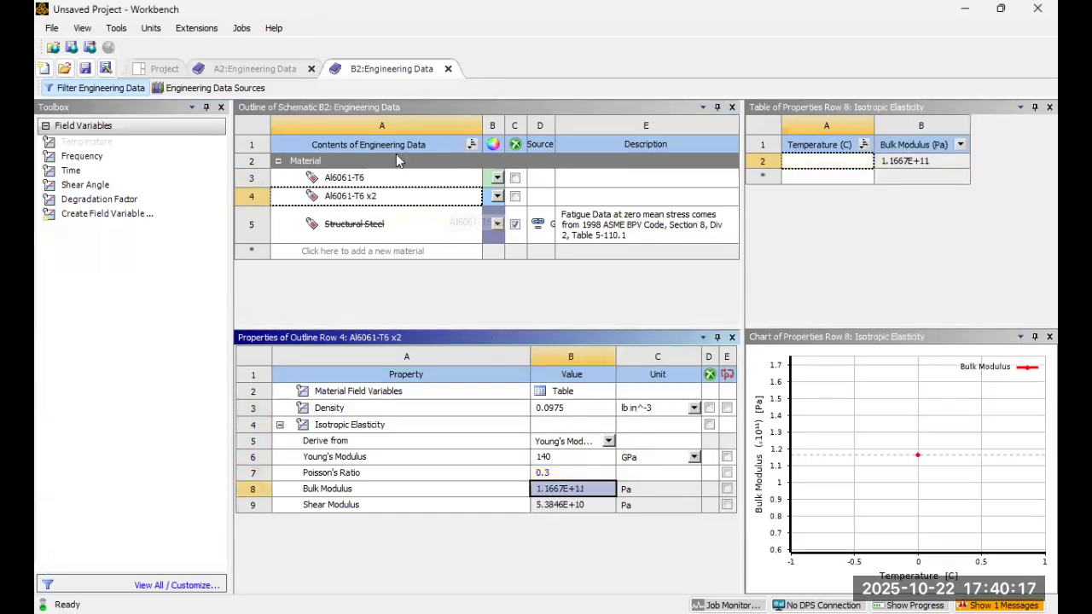
# Step: Return to the project schematic, update the Class Example system's Model, and open it in Mechanical
pyautogui.click(280, 72)
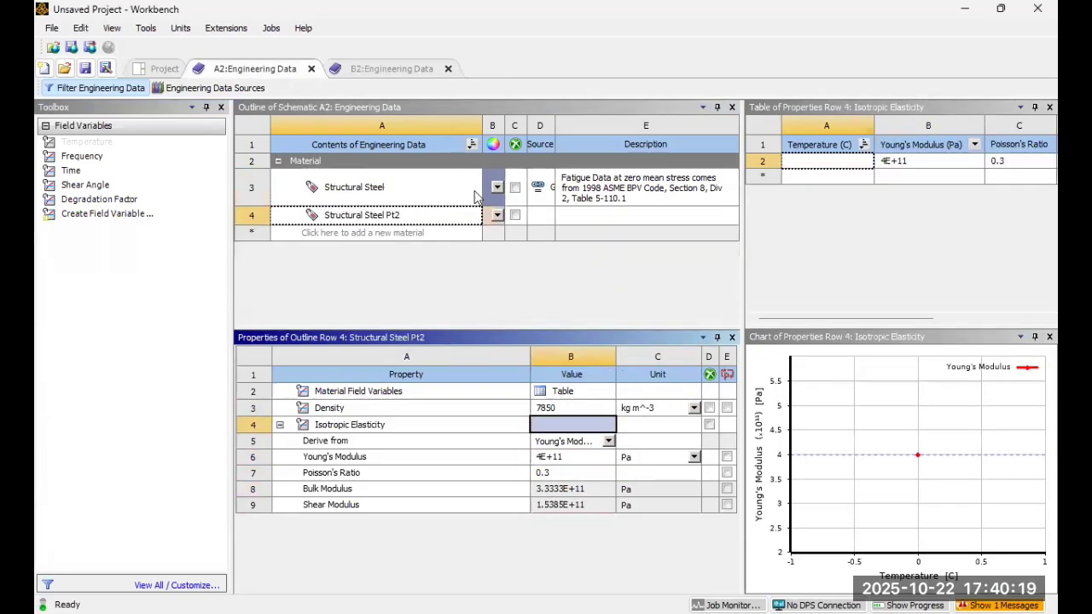
pyautogui.click(164, 68)
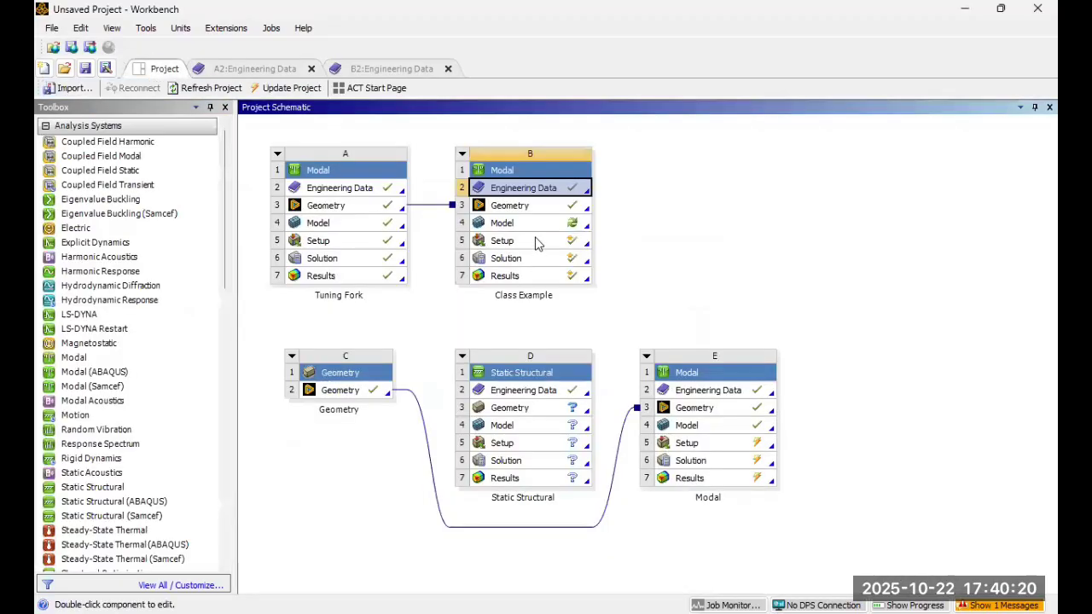
pyautogui.rightClick(534, 223)
pyautogui.click(588, 333)
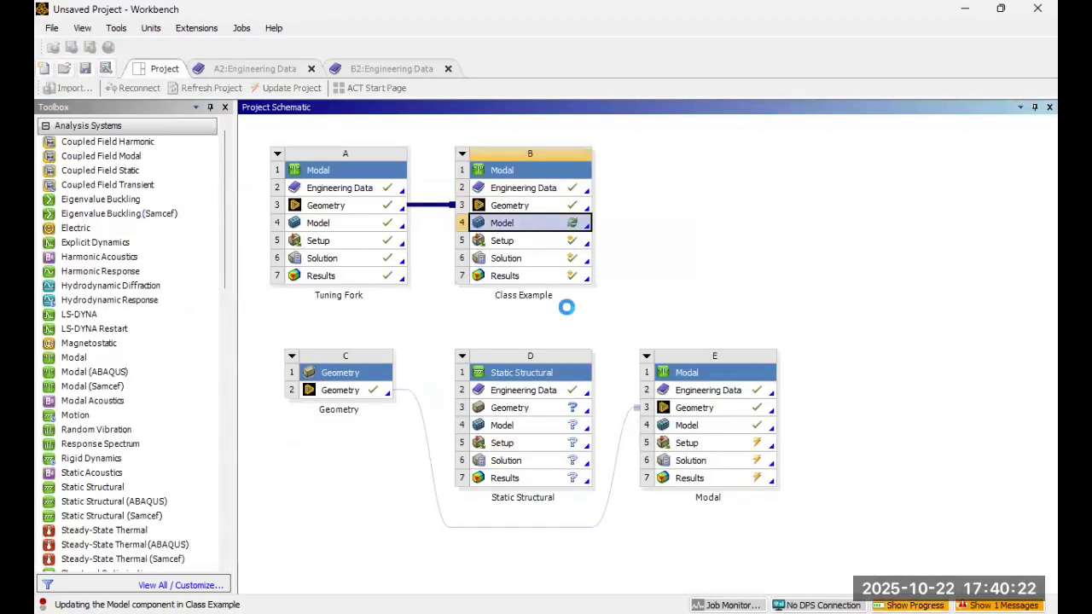
pyautogui.doubleClick(542, 230)
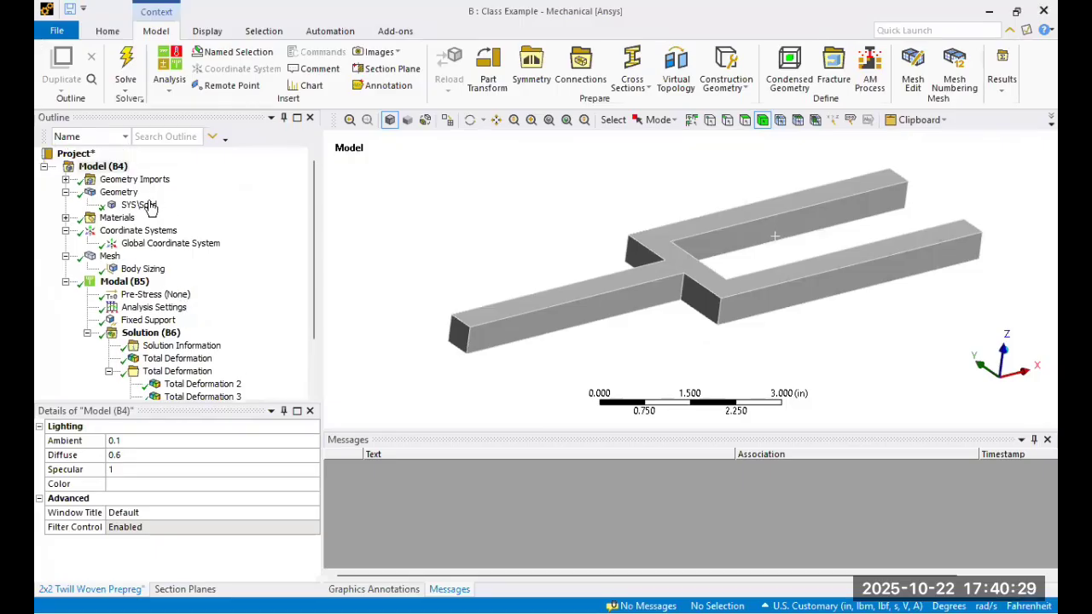
# Step: Assign Al6061-T6 x2 to the tuning fork solid, solve the modal analysis, and display Total Deformation 2
pyautogui.click(140, 205)
pyautogui.click(300, 546)
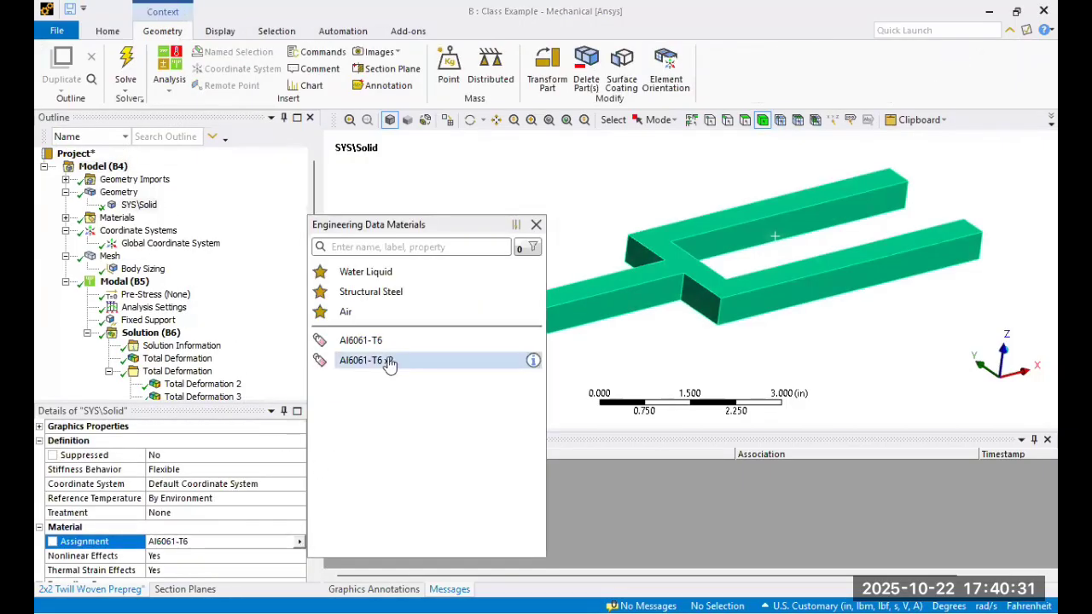
pyautogui.click(380, 361)
pyautogui.rightClick(120, 281)
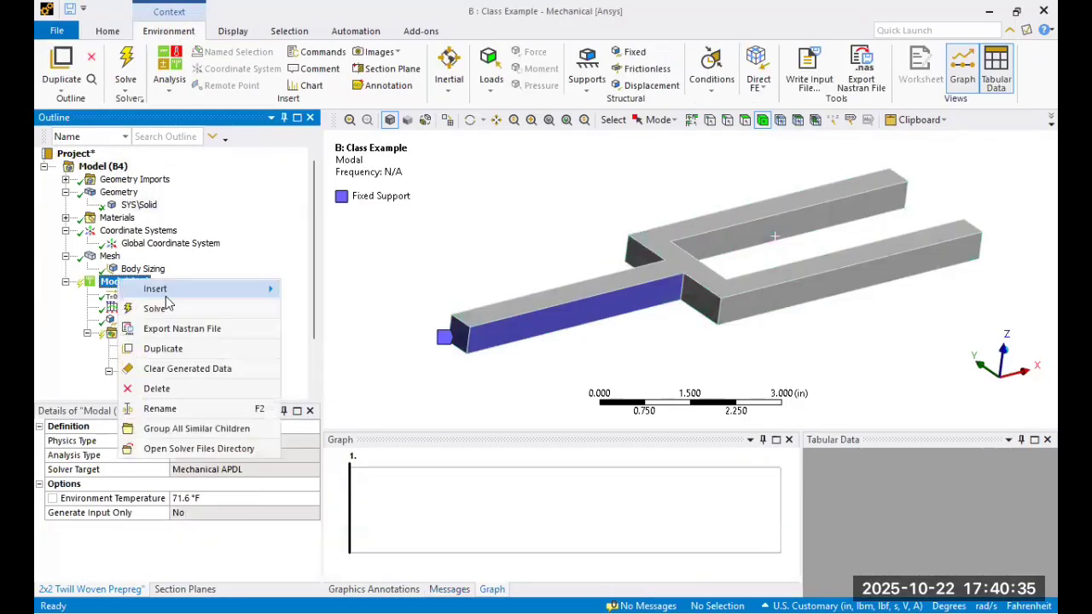
pyautogui.press('Escape')
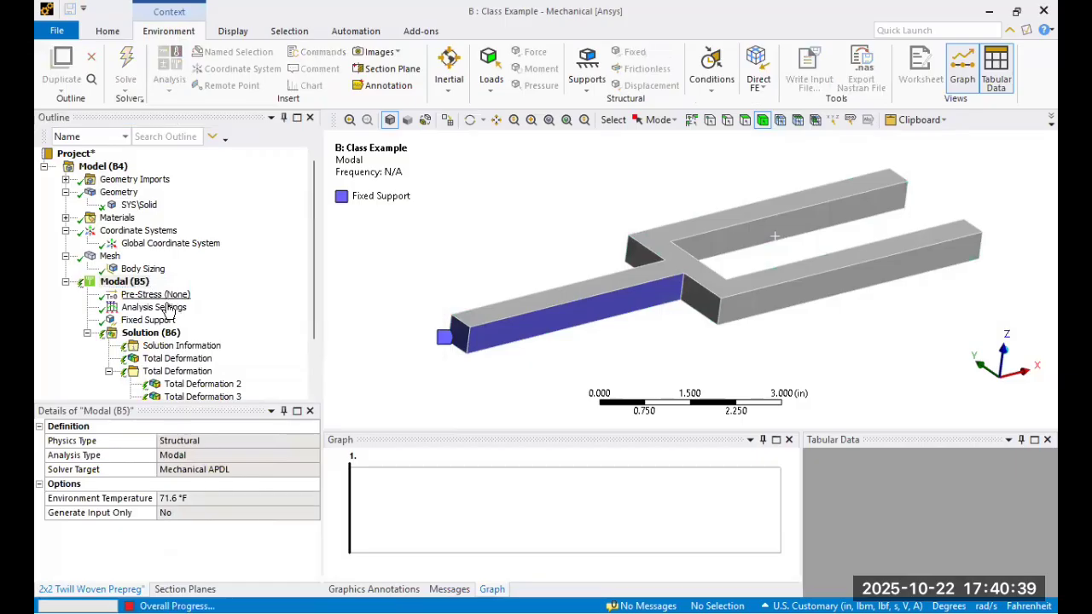
pyautogui.scroll(-2, 176, 314)
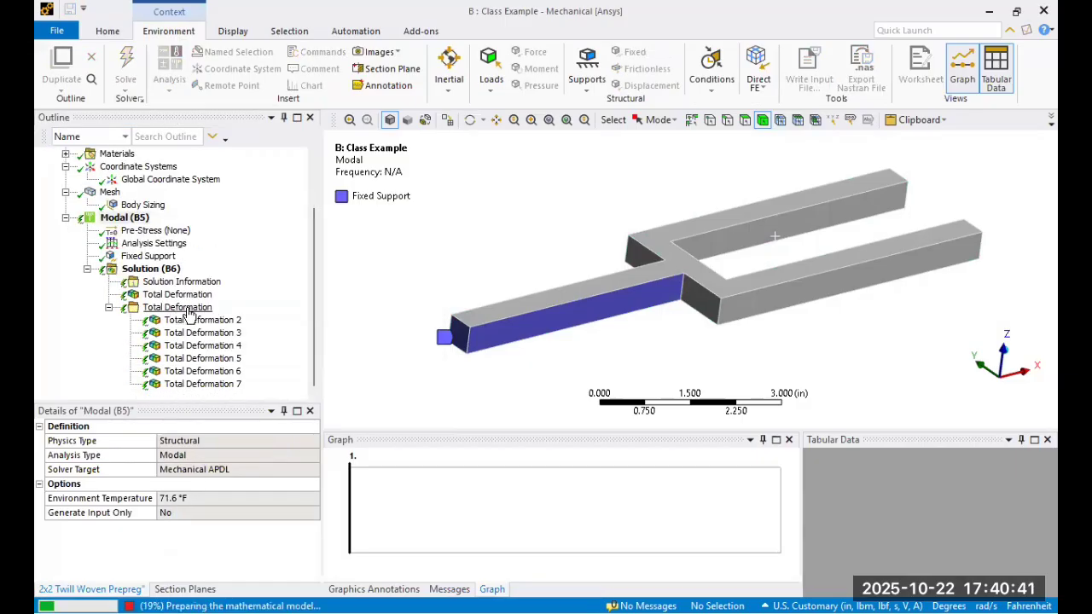
pyautogui.click(213, 319)
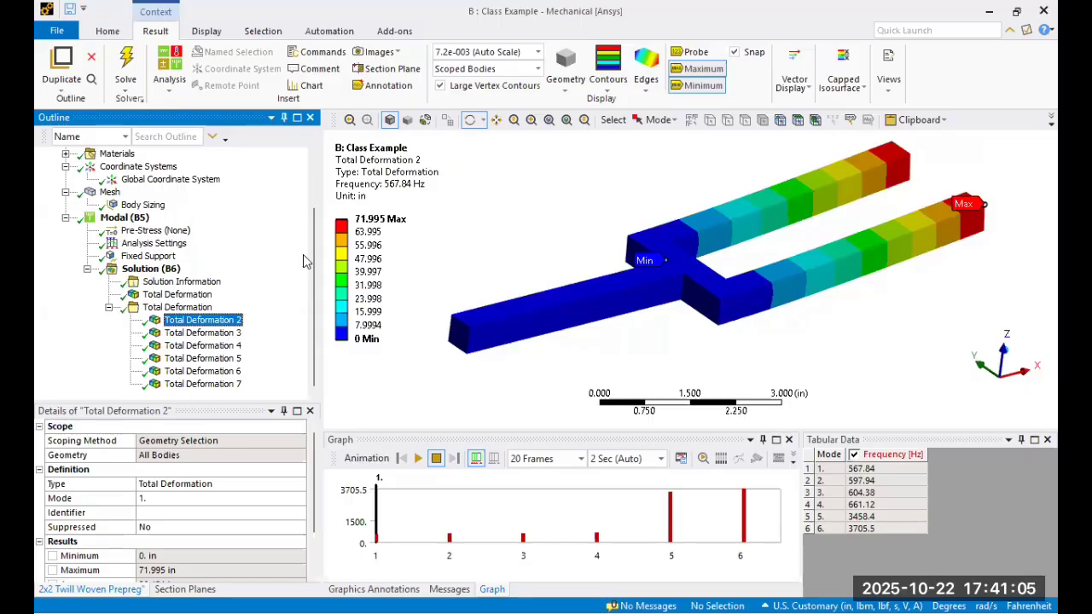
# Step: Review the mode shapes from Total Deformation 3 through Total Deformation 7, and return to Total Deformation 2
pyautogui.click(229, 332)
pyautogui.click(227, 345)
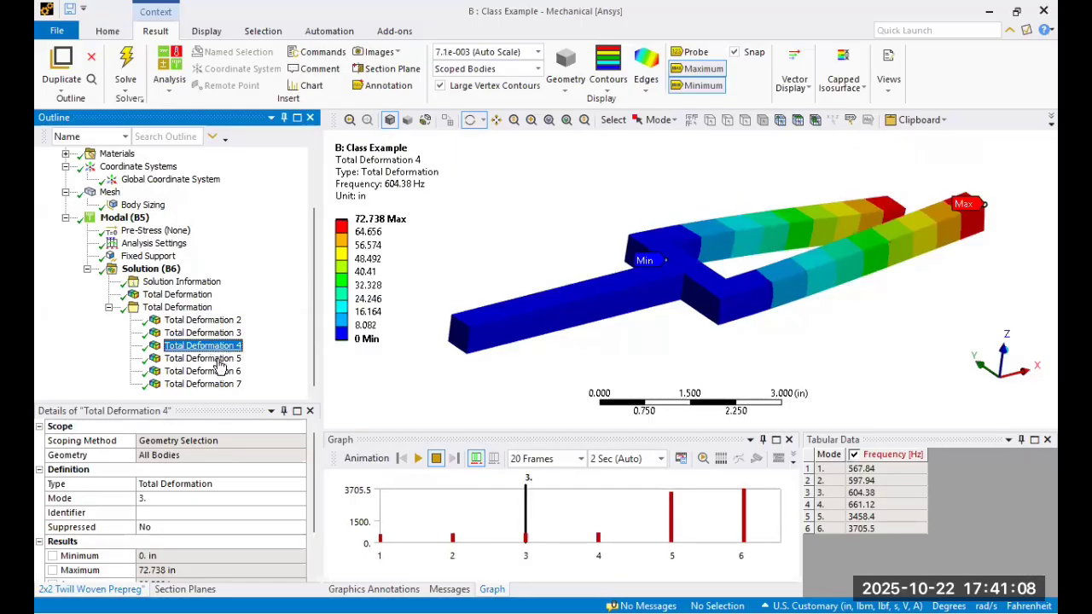
pyautogui.click(225, 358)
pyautogui.click(222, 371)
pyautogui.click(224, 384)
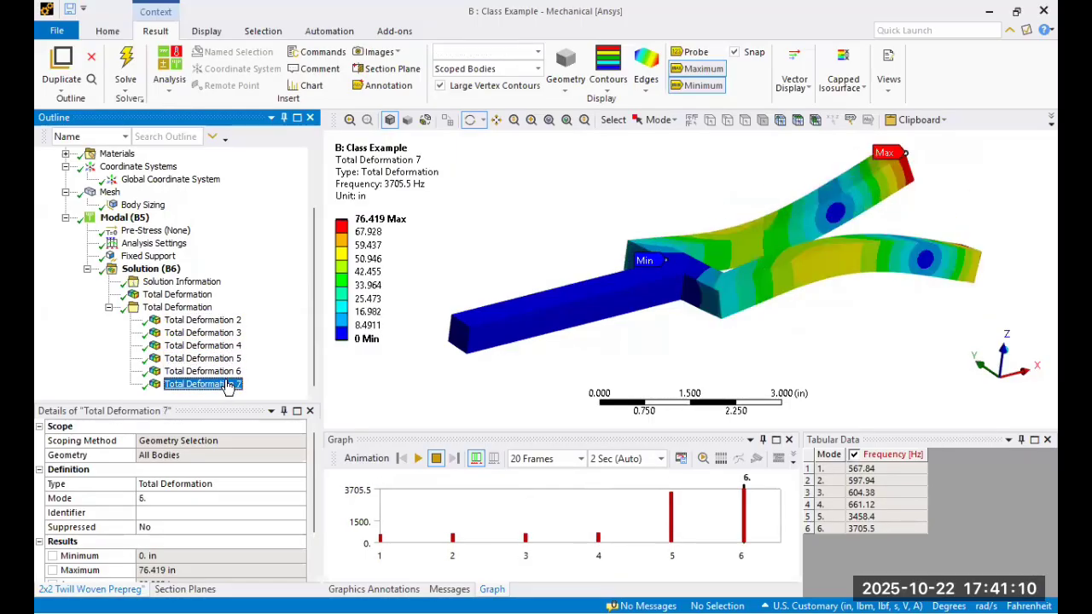
pyautogui.click(229, 345)
pyautogui.click(220, 320)
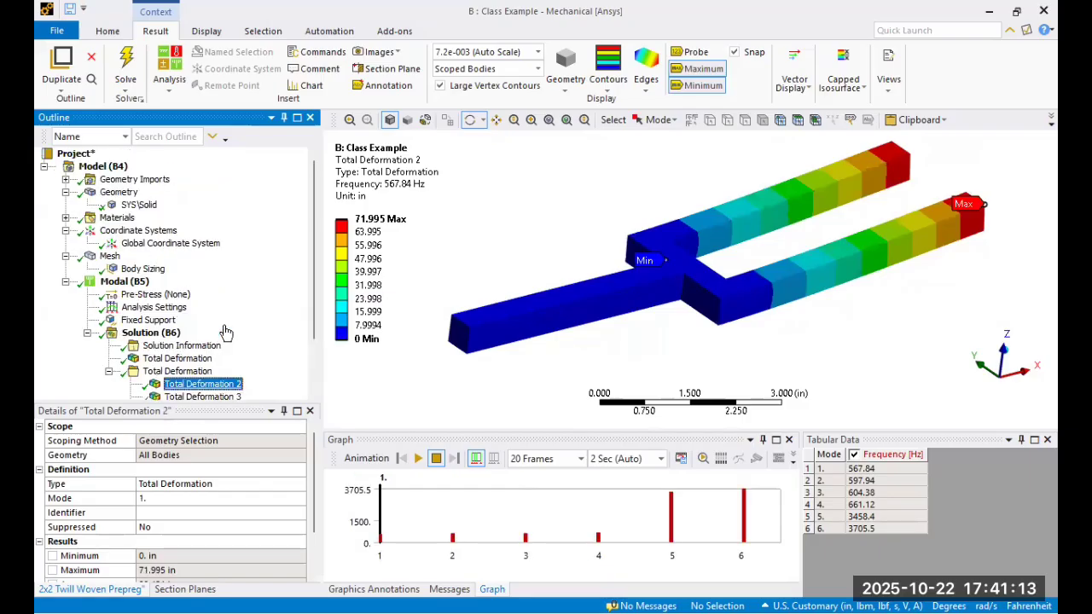
# Step: Check the material assignment of the tuning fork solid and return to the Total Deformation 2 result
pyautogui.scroll(2, 248, 329)
pyautogui.scroll(-2, 227, 342)
pyautogui.scroll(2, 227, 342)
pyautogui.scroll(-1, 156, 272)
pyautogui.click(181, 320)
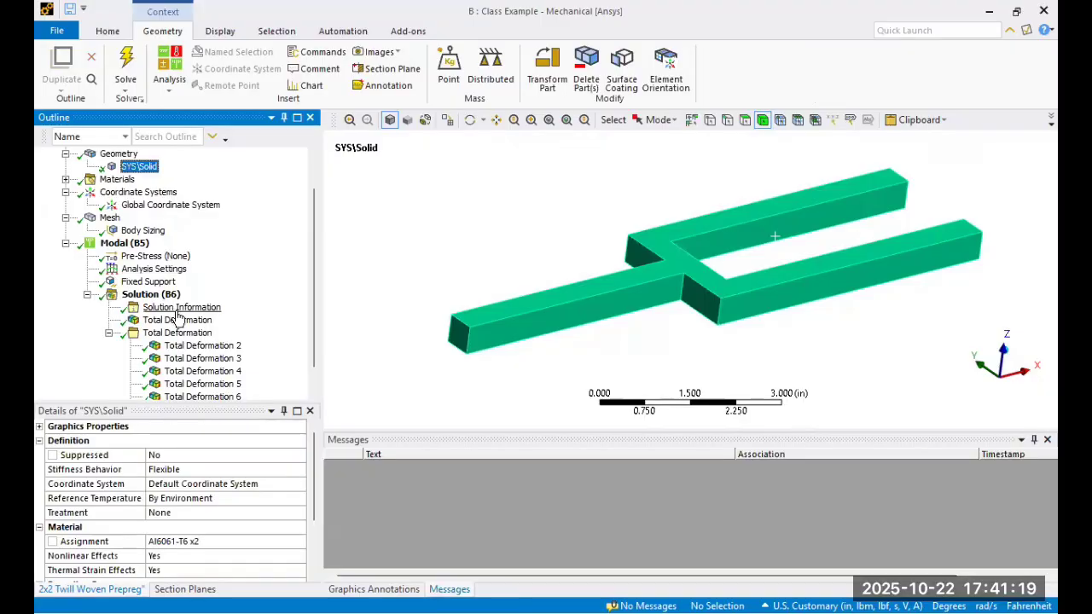
pyautogui.click(191, 346)
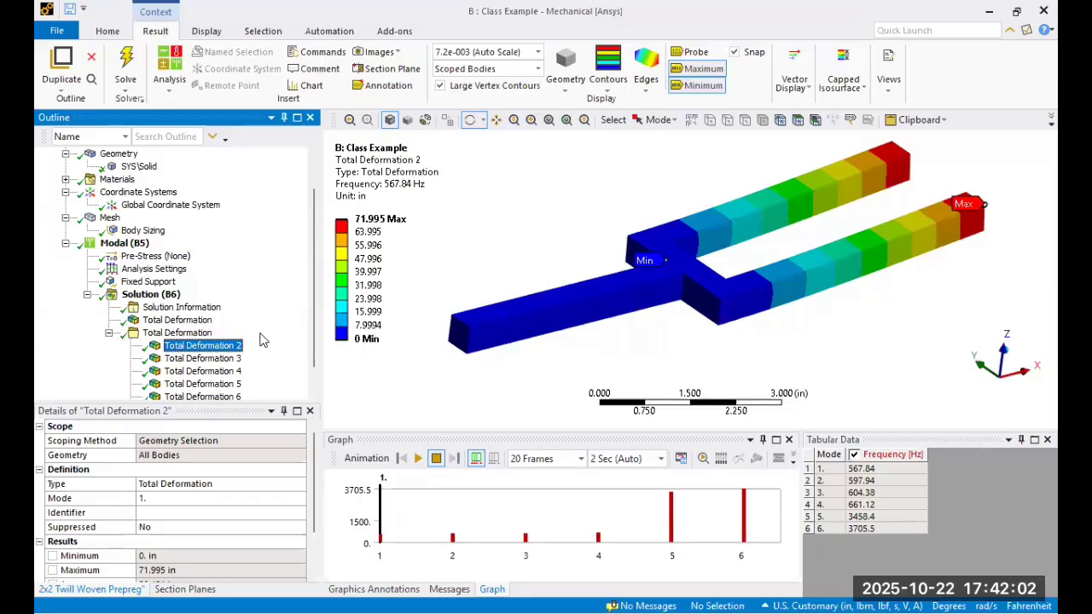
# Step: Animate the Total Deformation 2 mode shape, look through the higher modes, and animate Total Deformation 7
pyautogui.click(418, 458)
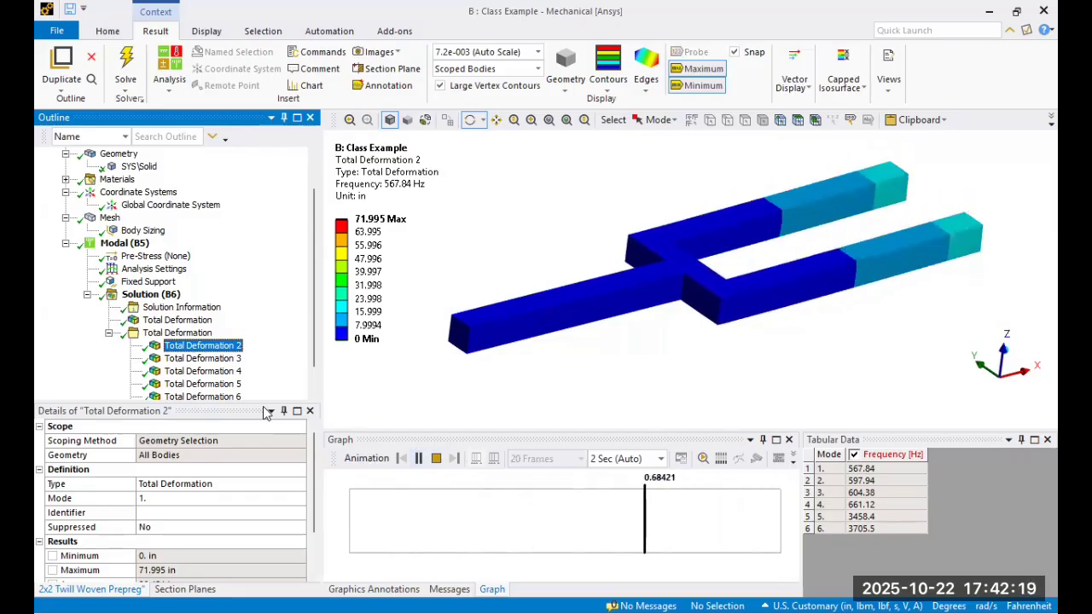
pyautogui.scroll(-1, 221, 341)
pyautogui.click(226, 334)
pyautogui.click(227, 345)
pyautogui.click(213, 384)
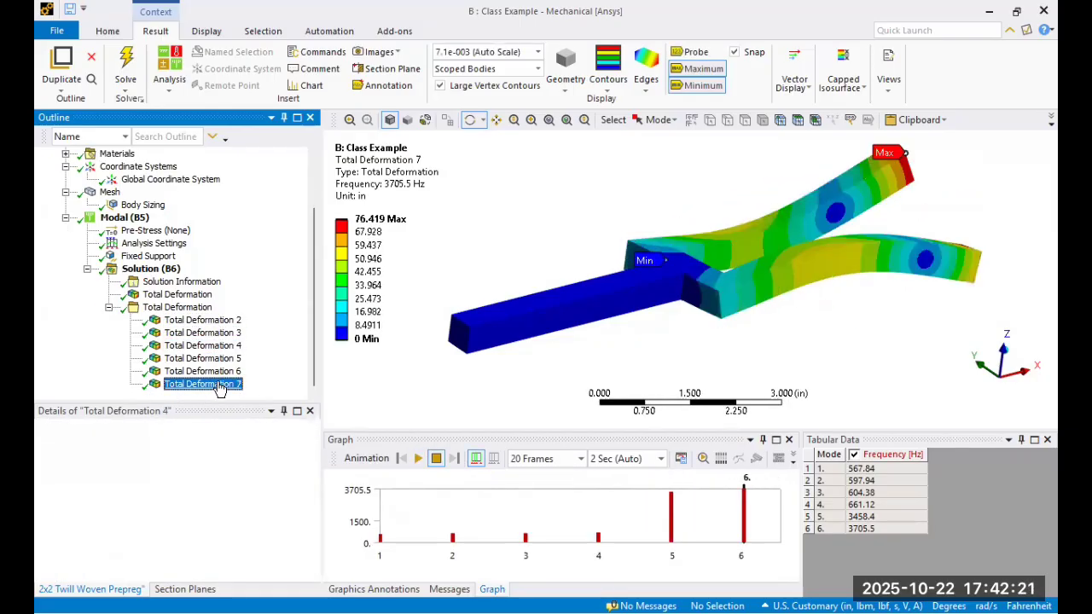
pyautogui.click(420, 460)
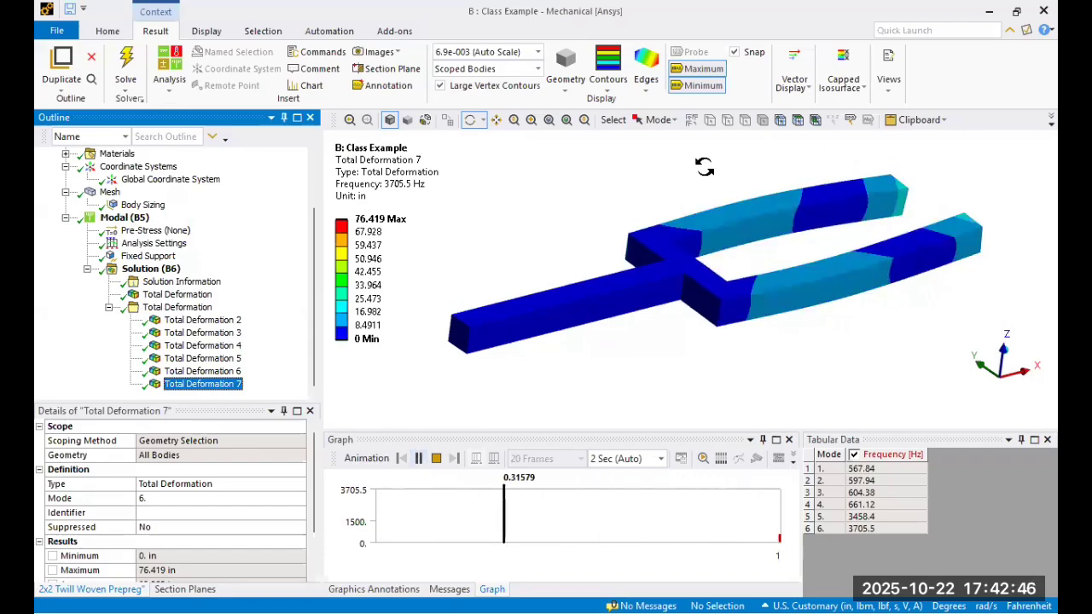
# Step: Try the 5x Auto deformation scale on the Total Deformation 7 animation, and settle on 0.5x Auto
pyautogui.click(606, 124)
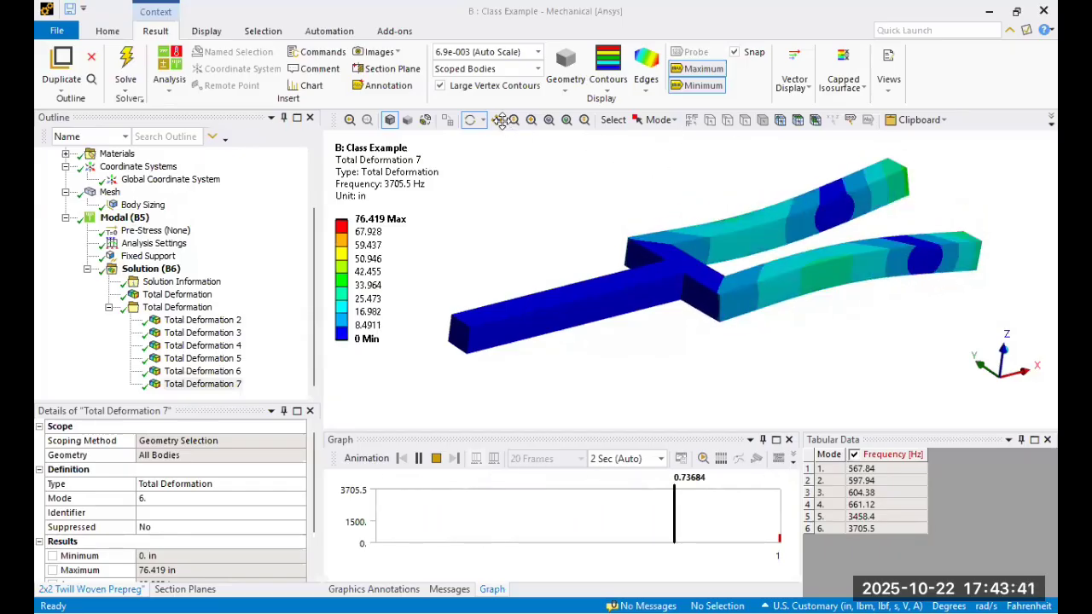
pyautogui.click(537, 52)
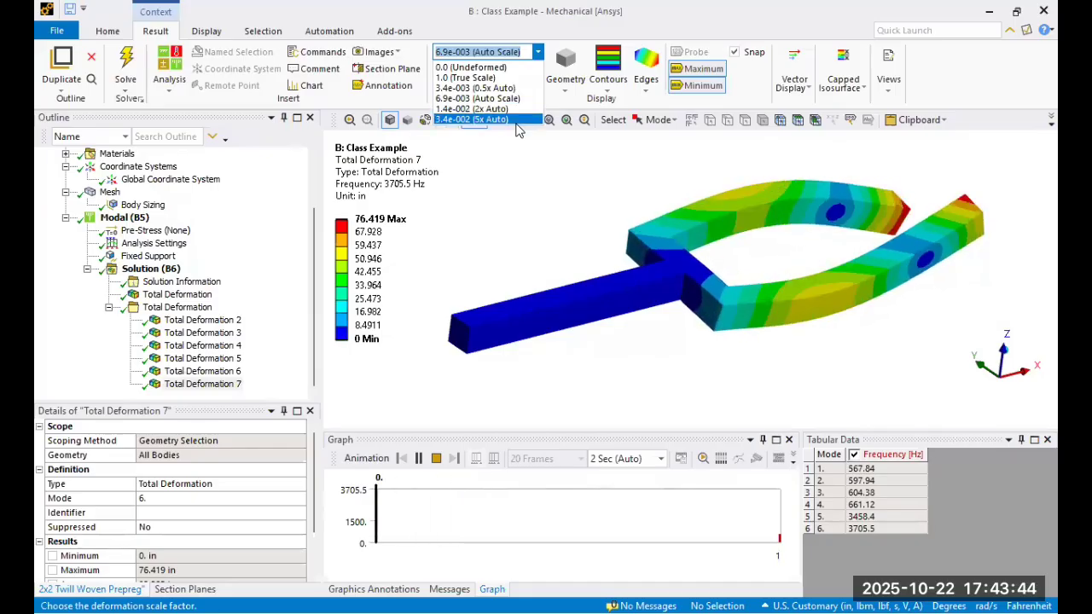
pyautogui.click(419, 460)
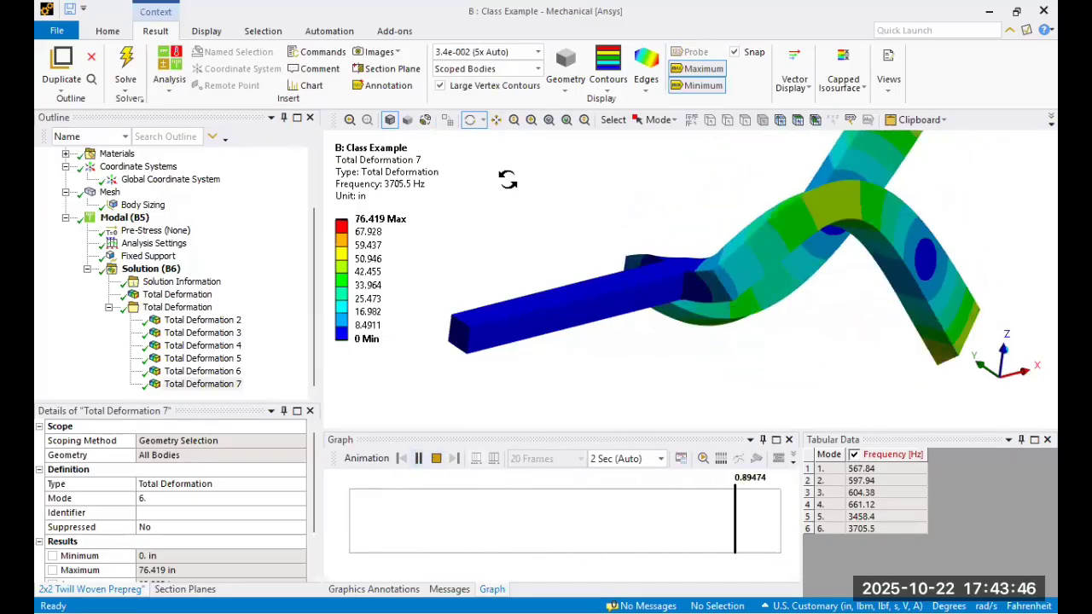
pyautogui.click(538, 52)
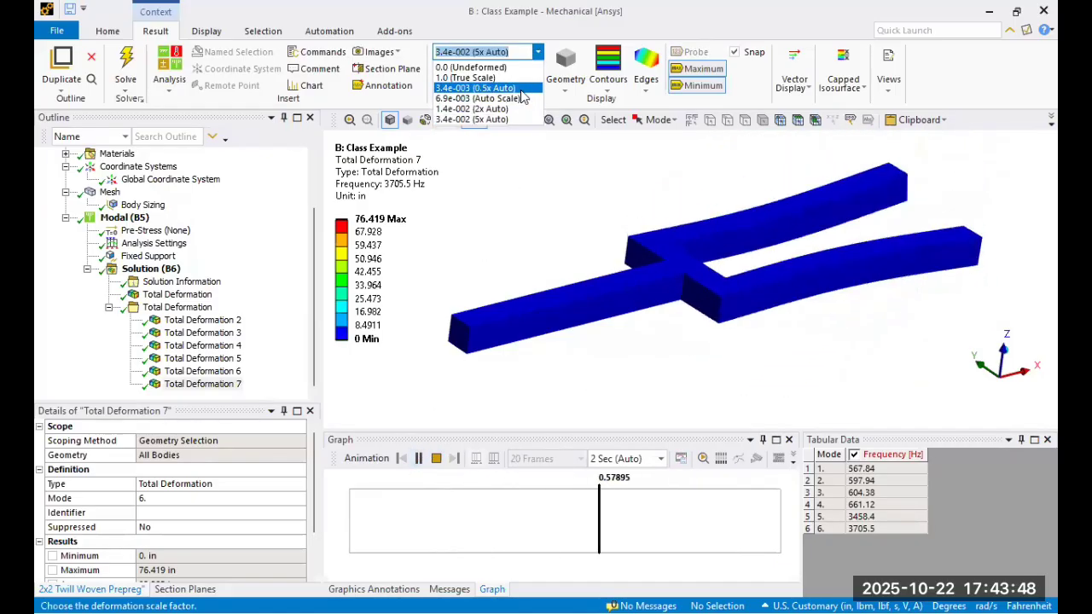
pyautogui.click(422, 458)
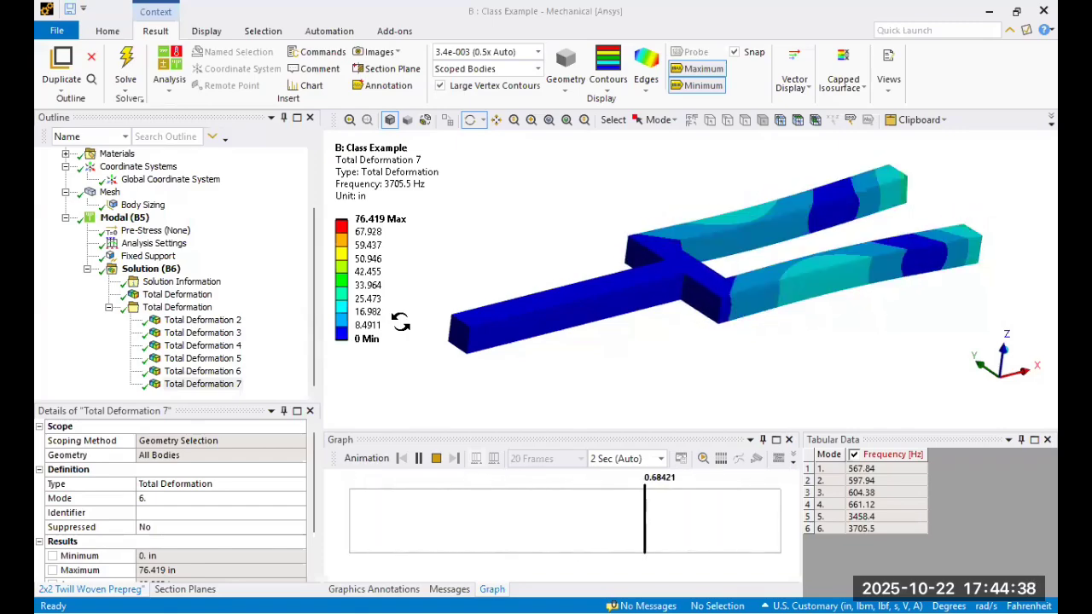
# Step: Highlight the six natural frequencies in the results table, and play and stop the Total Deformation 2 animation
pyautogui.moveTo(872, 467); pyautogui.dragTo(888, 527)
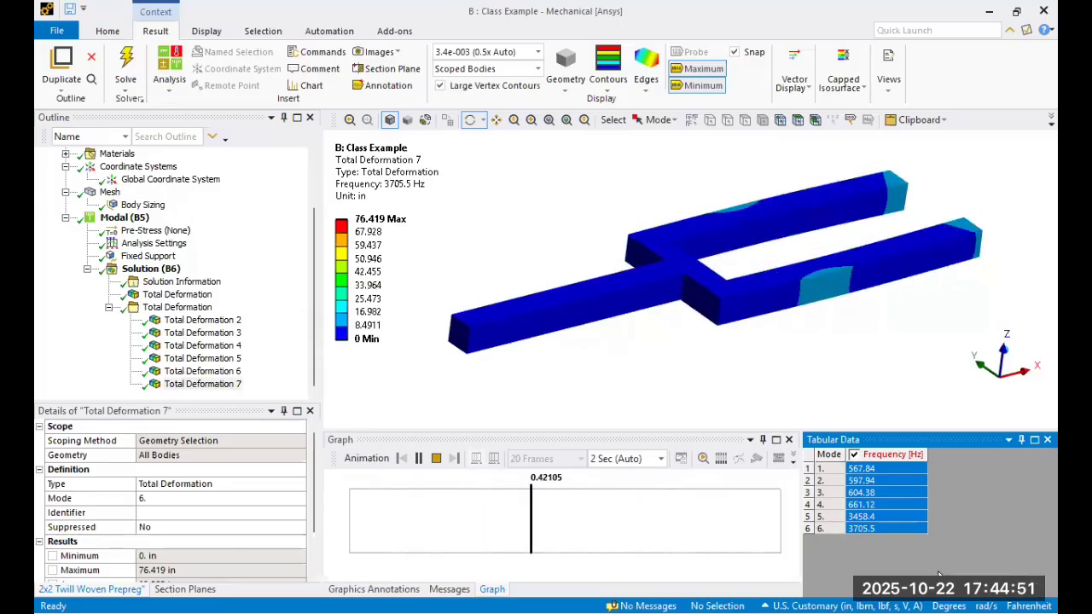
pyautogui.click(237, 323)
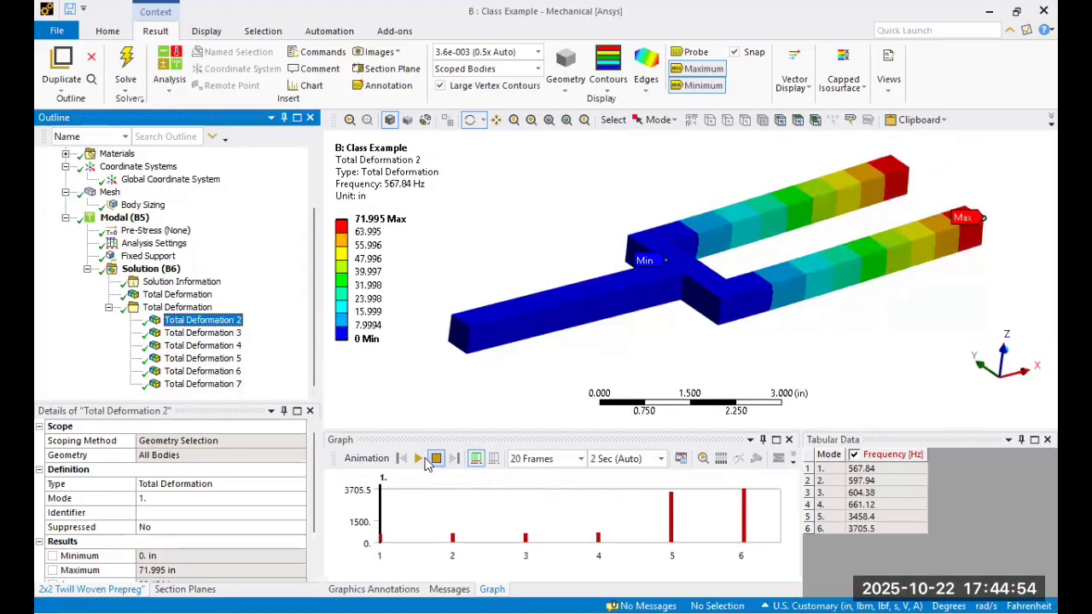
pyautogui.click(419, 459)
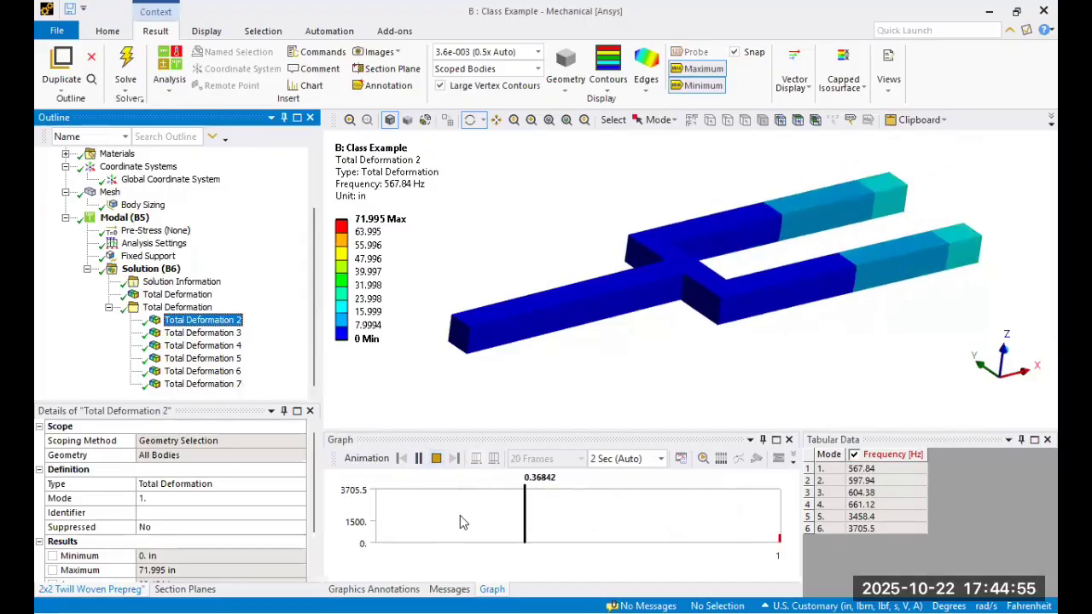
pyautogui.click(432, 457)
# Step: Animate Total Deformation 5 and Total Deformation 6, and highlight the six tabulated natural frequencies
pyautogui.click(226, 359)
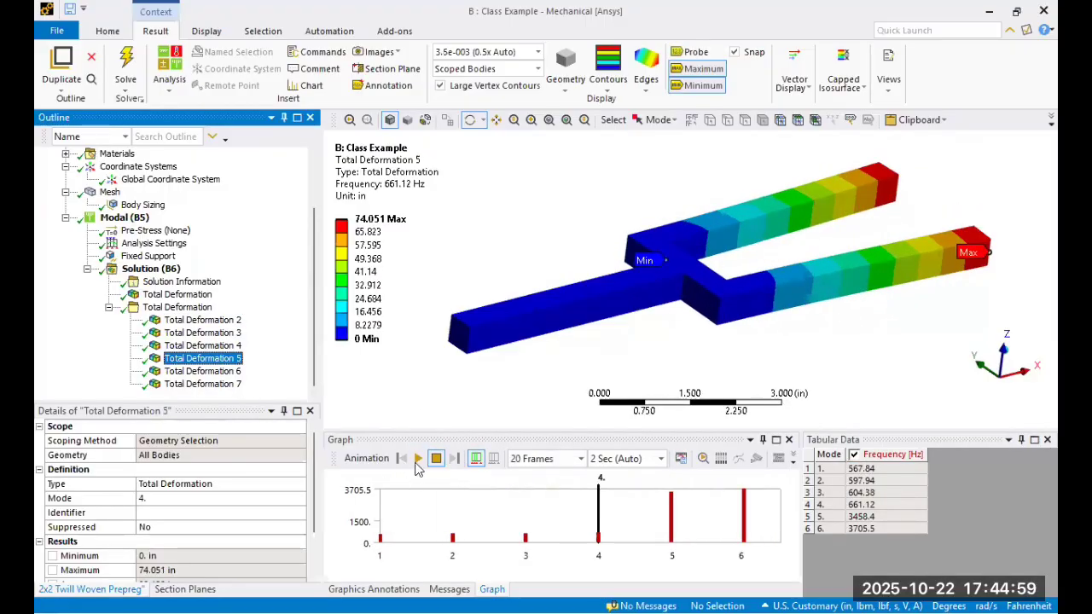
pyautogui.click(418, 459)
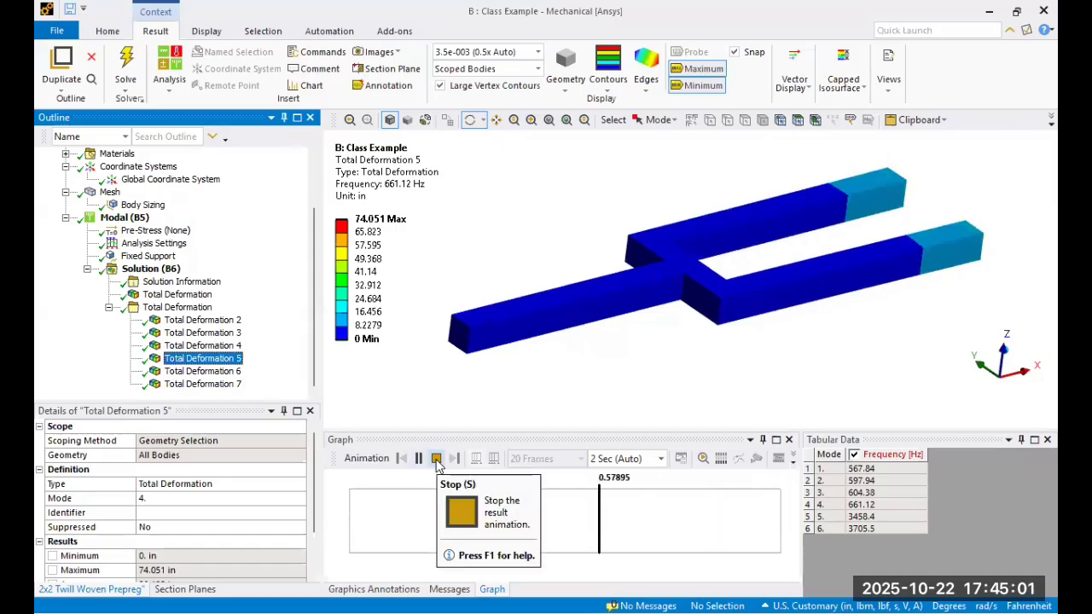
pyautogui.click(436, 459)
pyautogui.click(221, 372)
pyautogui.click(418, 459)
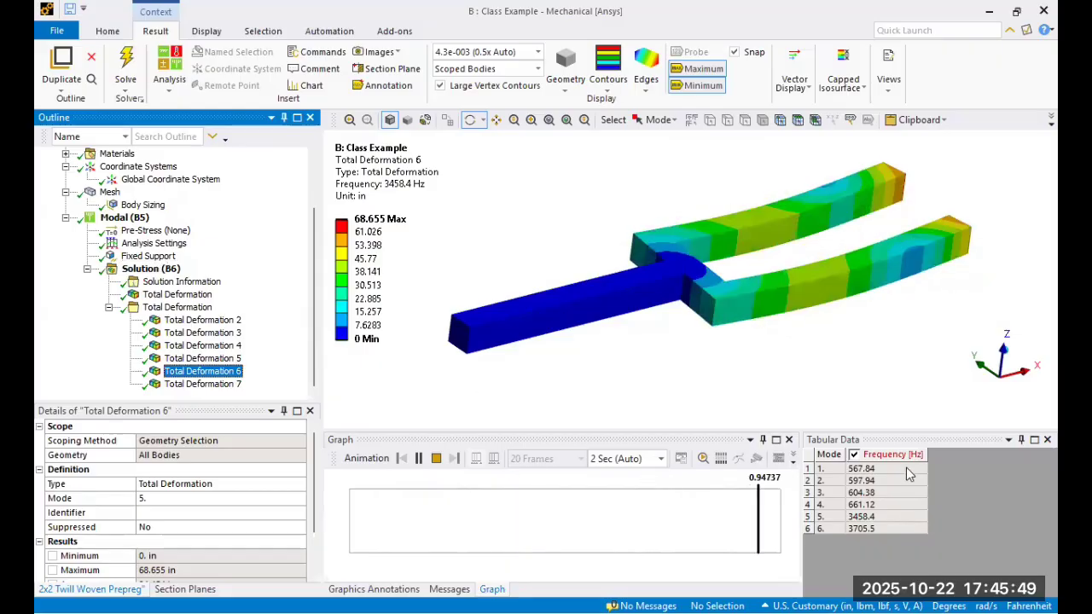
pyautogui.moveTo(906, 467); pyautogui.dragTo(976, 529)
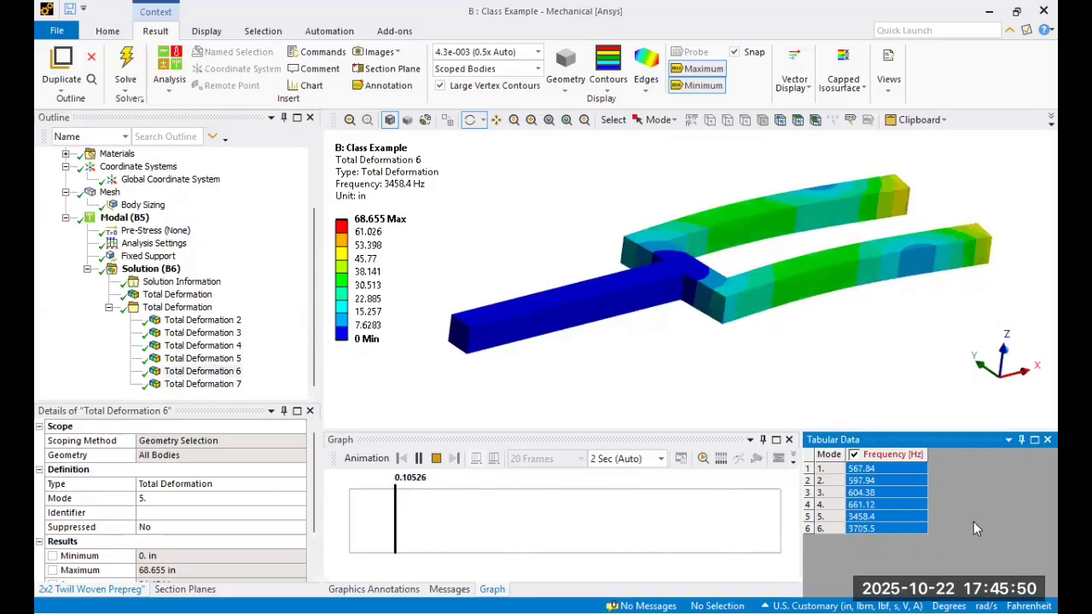
# Step: Restrict the Fixed Support to the end face of the handle only, re-solve, and display Total Deformation 2
pyautogui.click(148, 256)
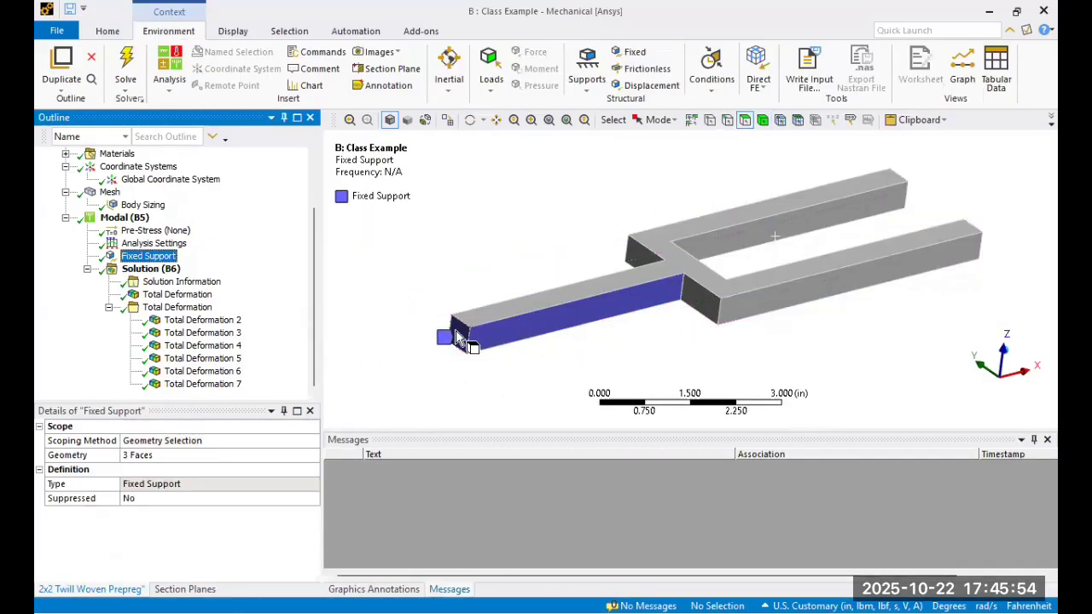
pyautogui.click(457, 333)
pyautogui.click(169, 271)
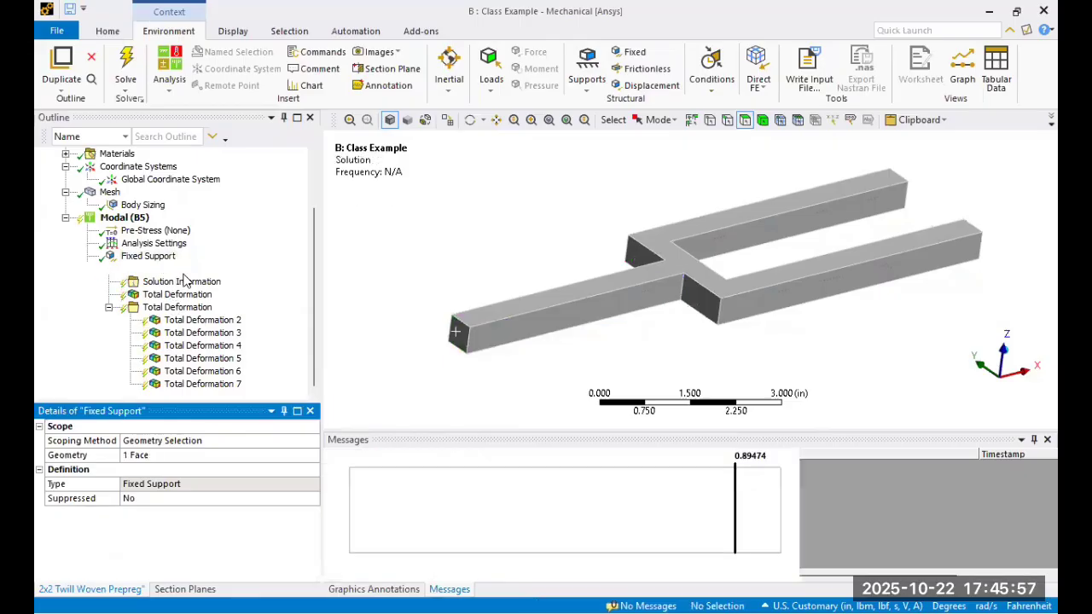
pyautogui.press('F5')
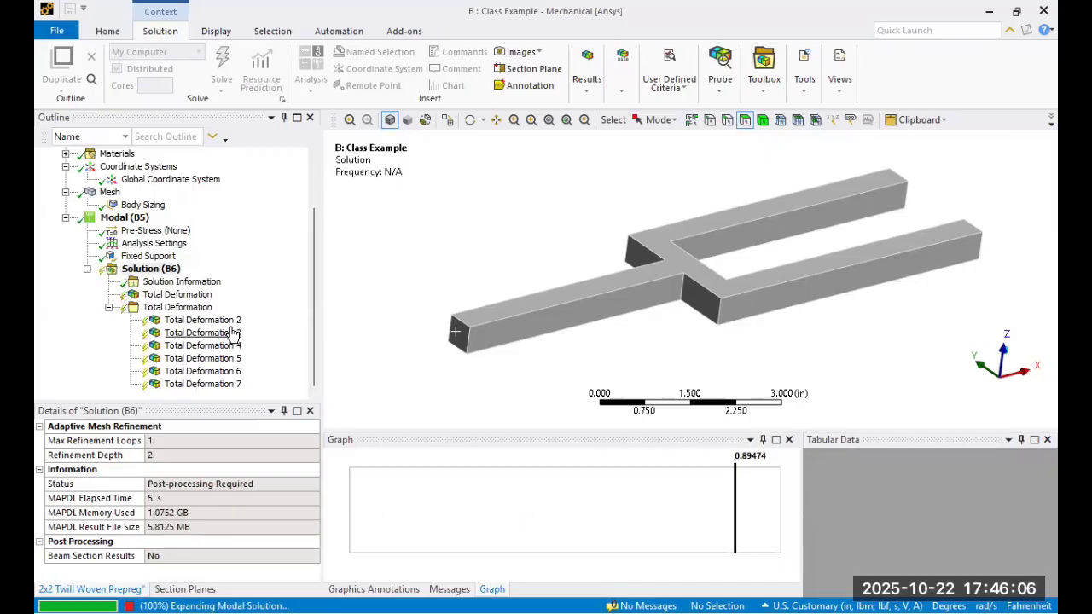
pyautogui.click(202, 320)
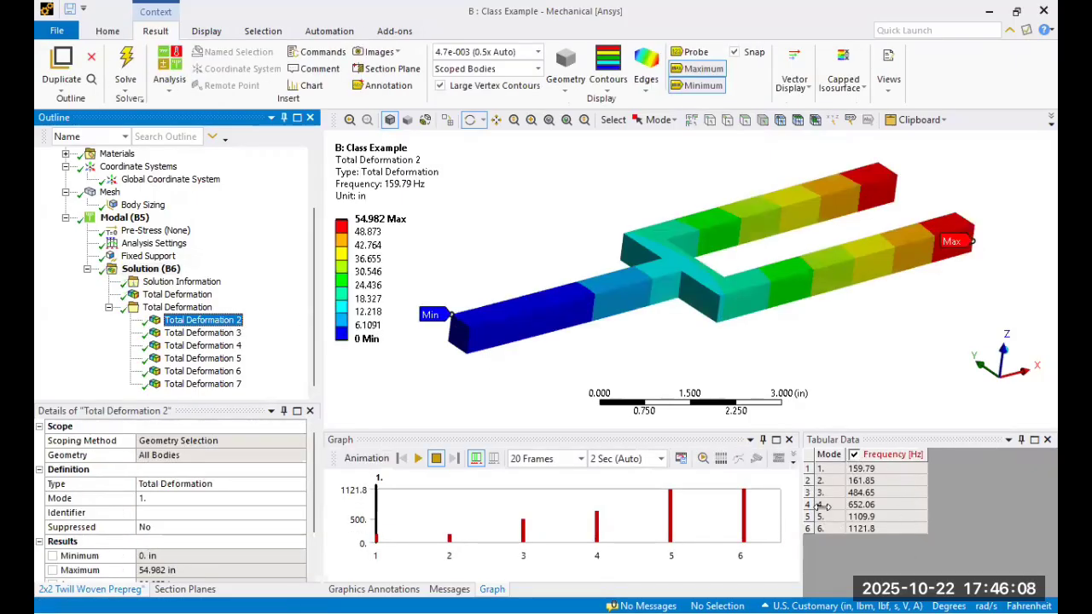
# Step: Play and stop the Total Deformation 2 animation for the end-fixed handle, and view Total Deformation 5, 6 and 7
pyautogui.click(418, 458)
pyautogui.click(436, 458)
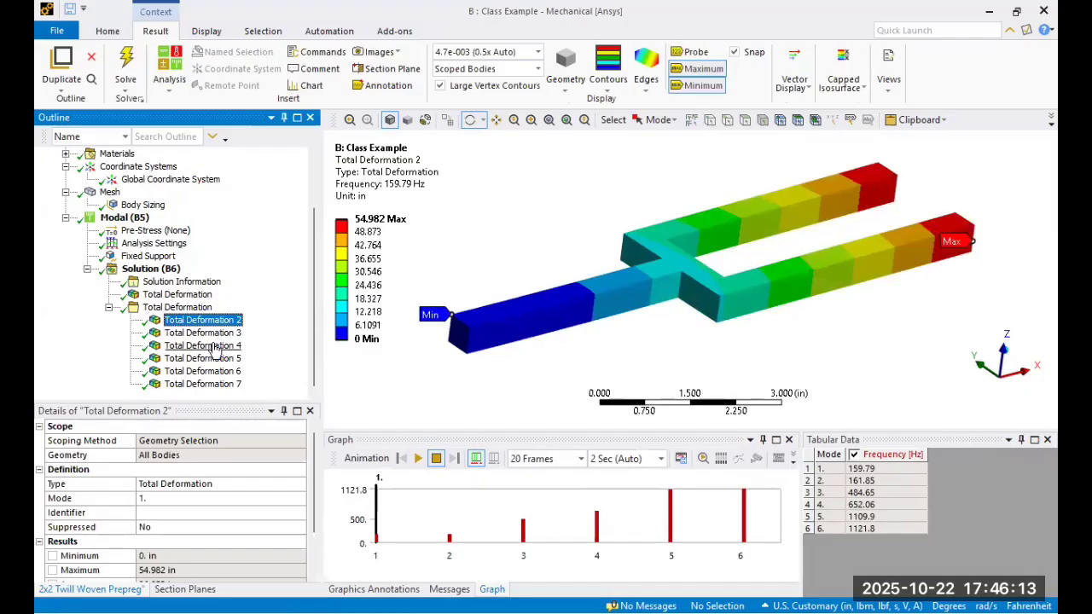
pyautogui.click(202, 358)
pyautogui.click(205, 371)
pyautogui.click(220, 385)
# Step: Replay and stop the Total Deformation 2 animation, check the Fixed Support face, and return to Total Deformation 2
pyautogui.click(202, 319)
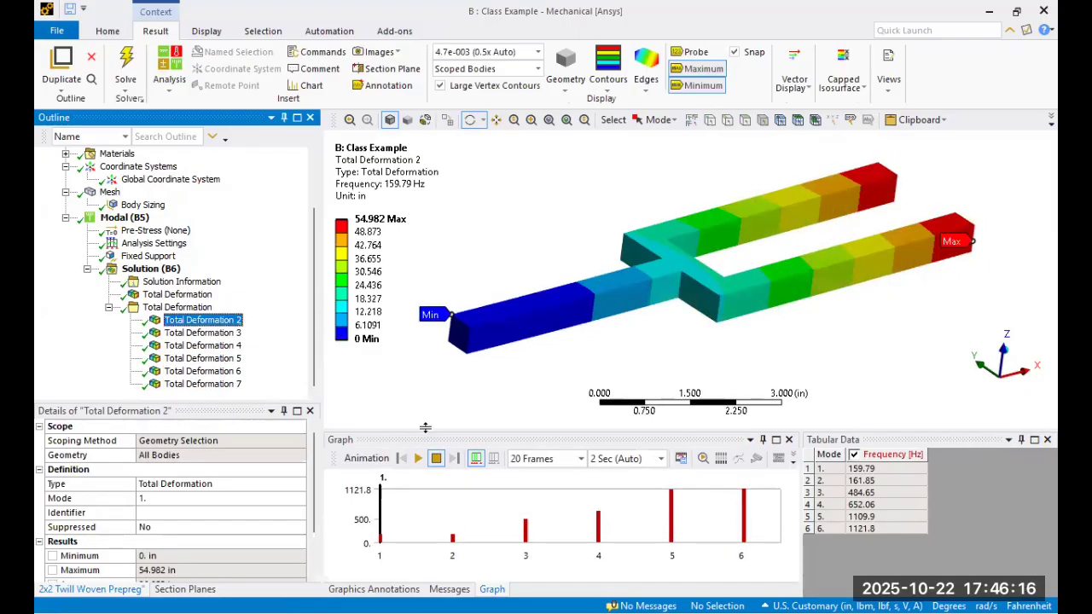
pyautogui.click(418, 458)
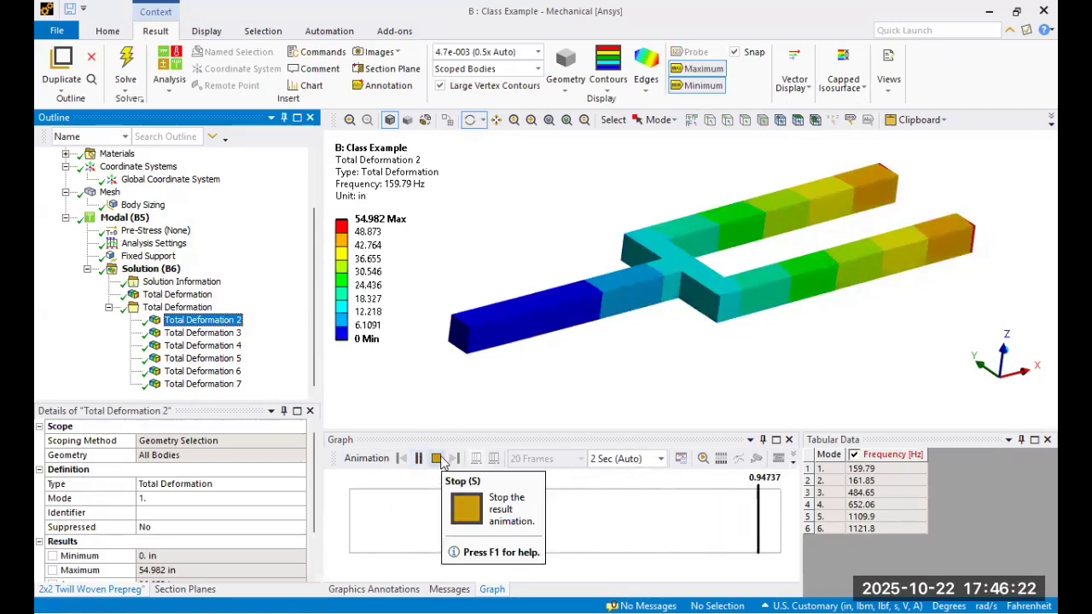
pyautogui.click(436, 458)
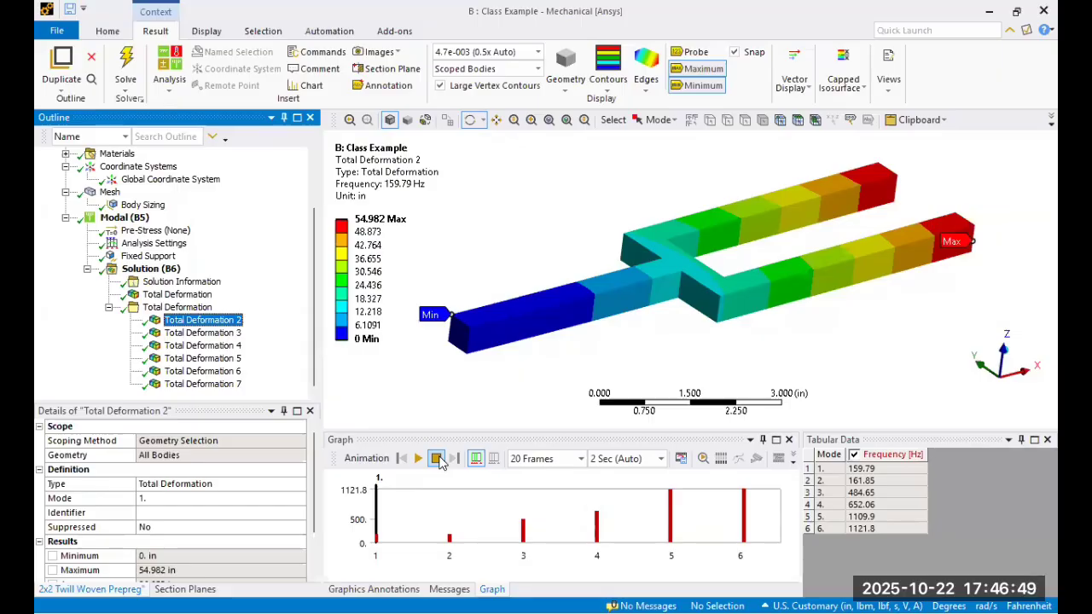
pyautogui.click(147, 256)
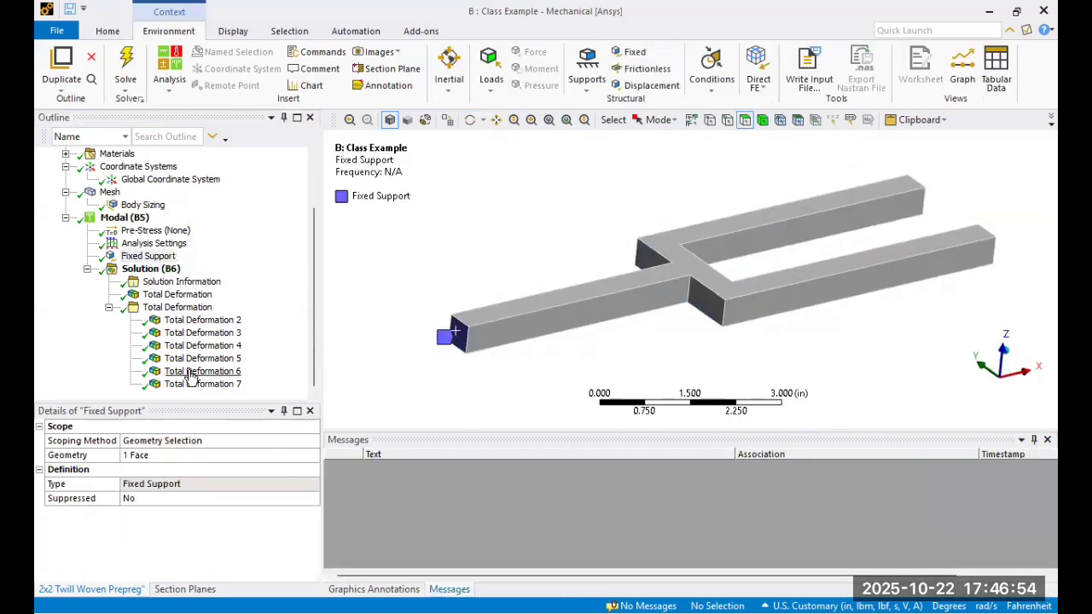
pyautogui.click(201, 321)
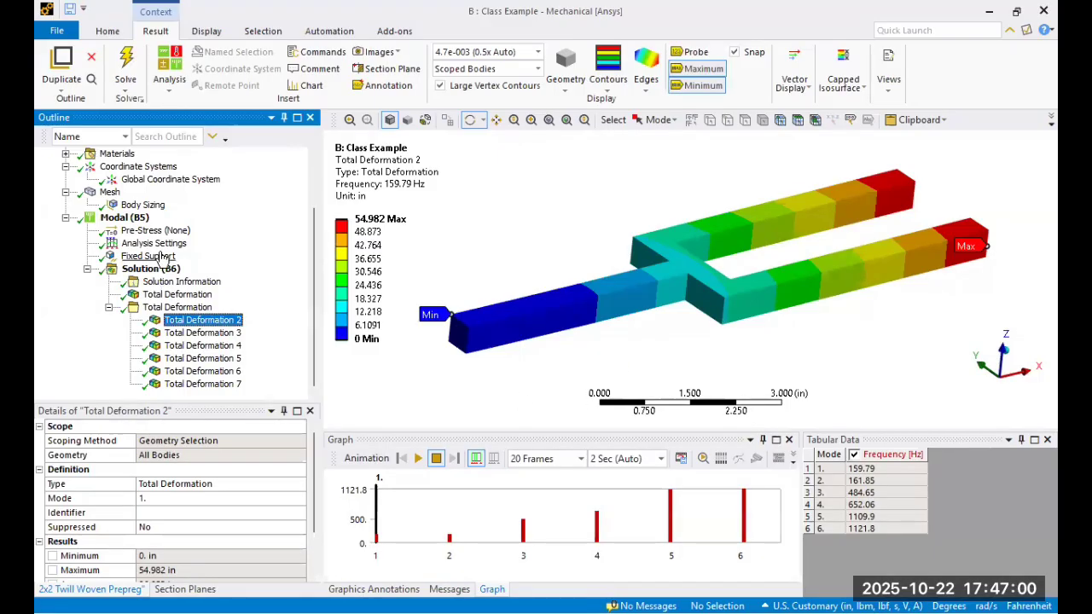
# Step: Inspect the Fixed Support on the handle's end face and redisplay the Total Deformation 2 result
pyautogui.click(168, 255)
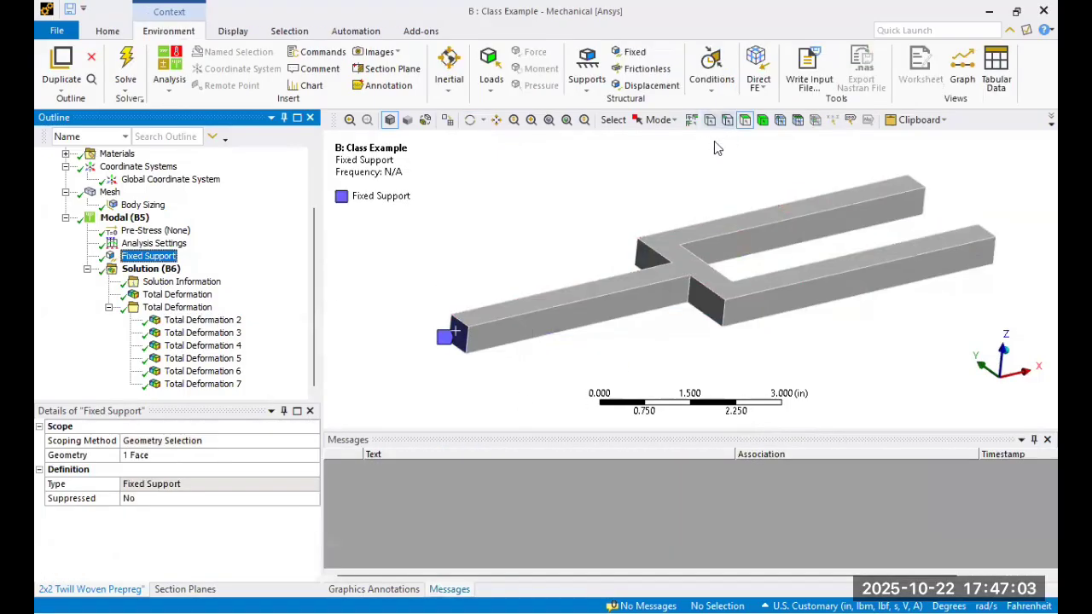
pyautogui.click(464, 341)
pyautogui.click(202, 320)
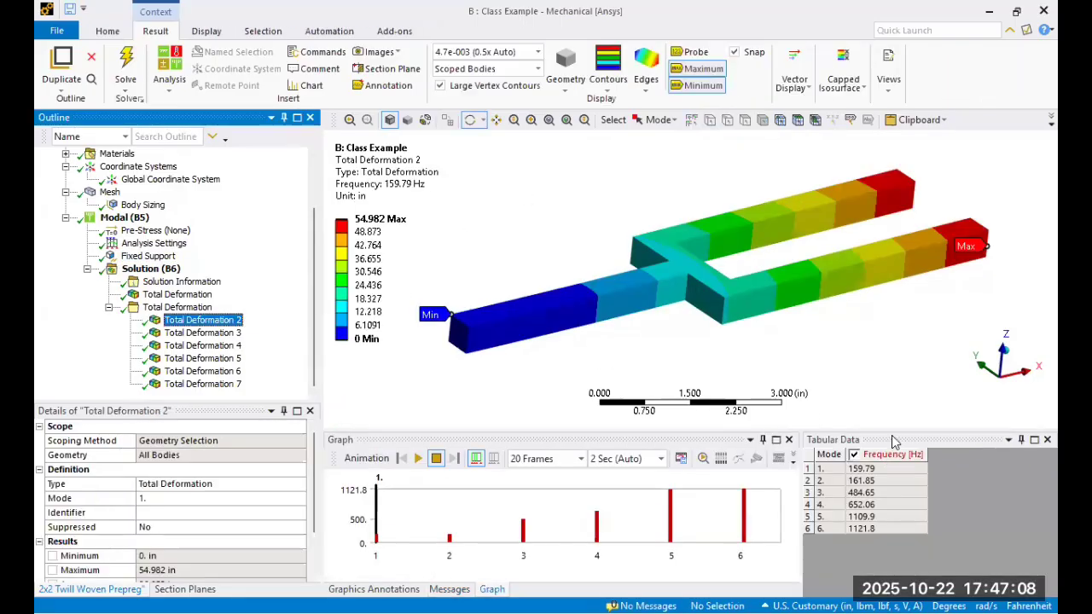
# Step: Highlight the six tabulated natural frequencies, the closely spaced modes 1 and 2, and individual modes to compare their values
pyautogui.moveTo(882, 469); pyautogui.dragTo(886, 526)
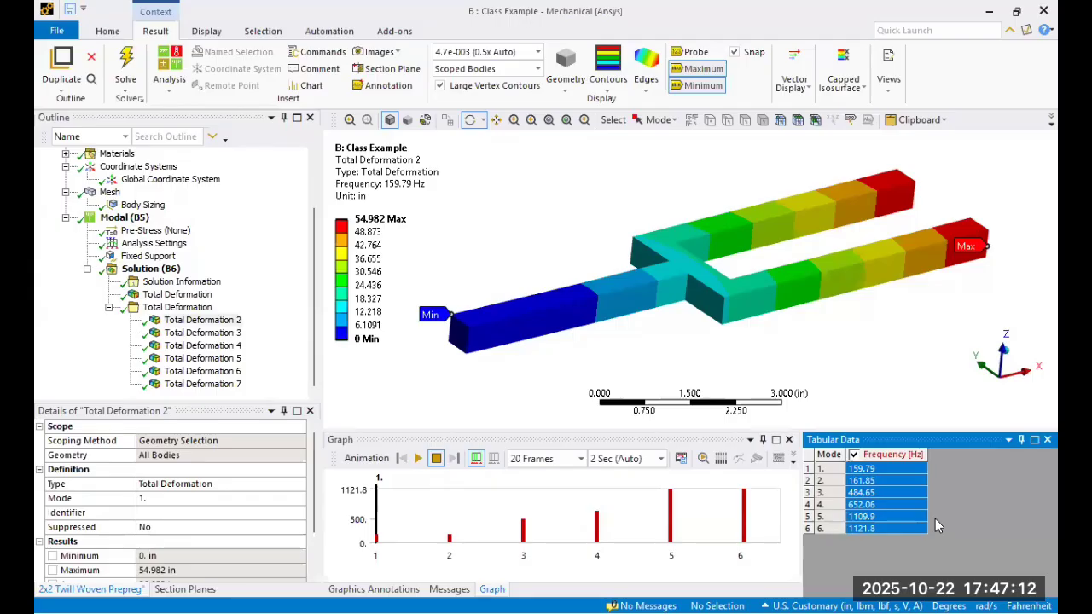
pyautogui.moveTo(909, 469); pyautogui.dragTo(921, 485)
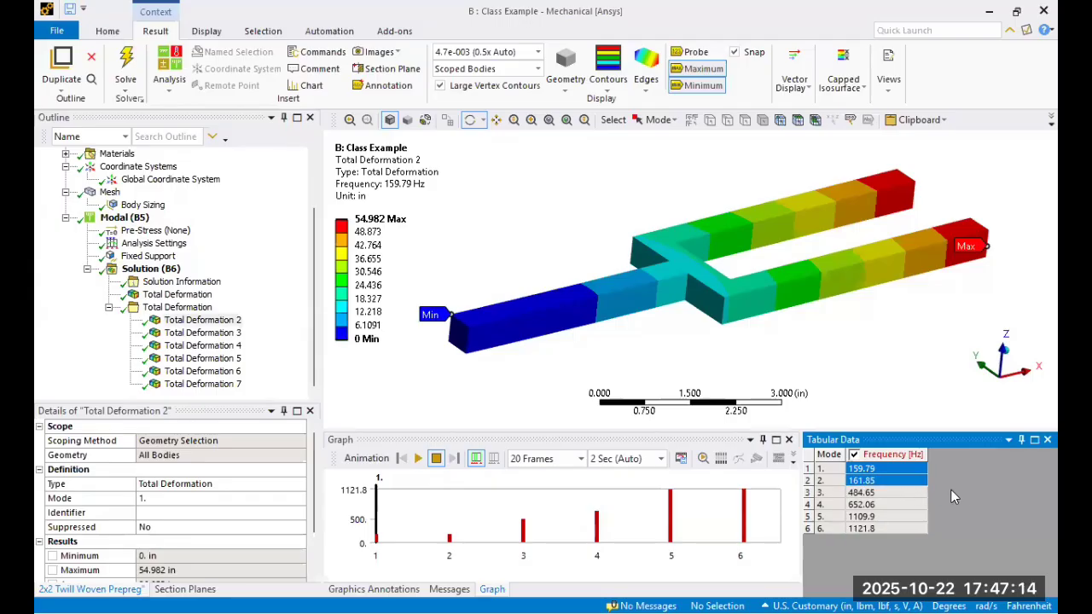
pyautogui.click(909, 469)
pyautogui.click(906, 479)
pyautogui.click(905, 517)
pyautogui.click(897, 503)
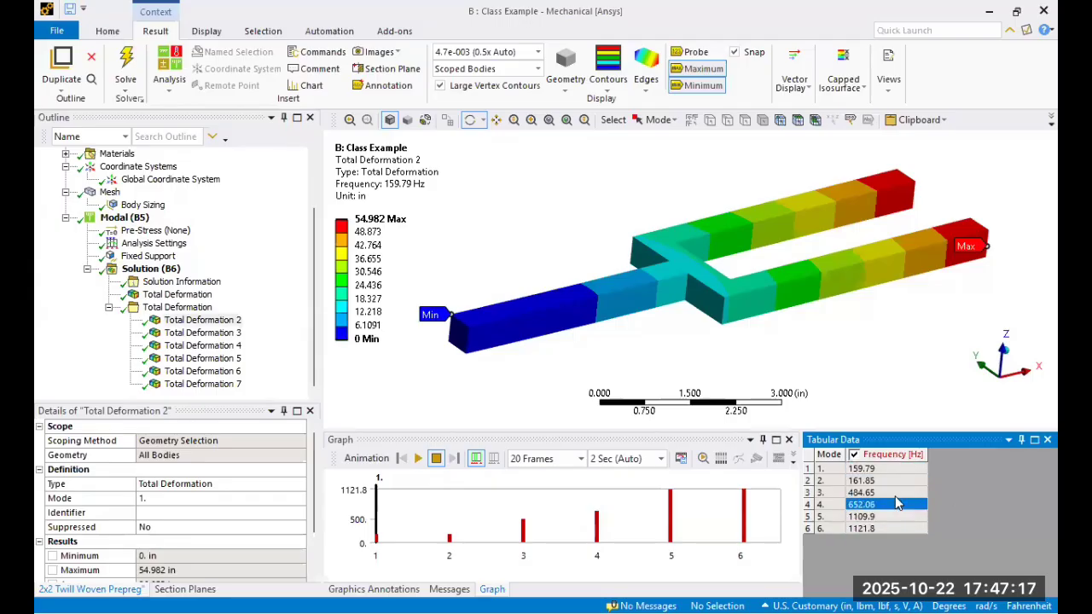
pyautogui.click(897, 494)
pyautogui.moveTo(893, 470); pyautogui.dragTo(890, 516)
# Step: Review the Fixed Support scoping again and view the Total Deformation 4 and Total Deformation 2 mode shapes
pyautogui.click(156, 259)
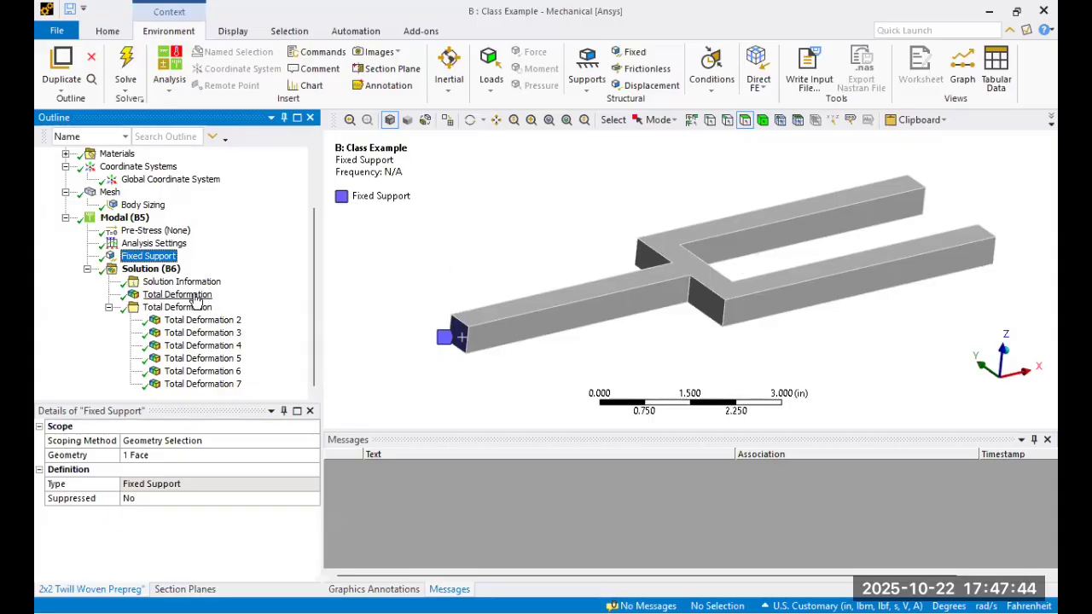
pyautogui.click(203, 347)
pyautogui.click(209, 323)
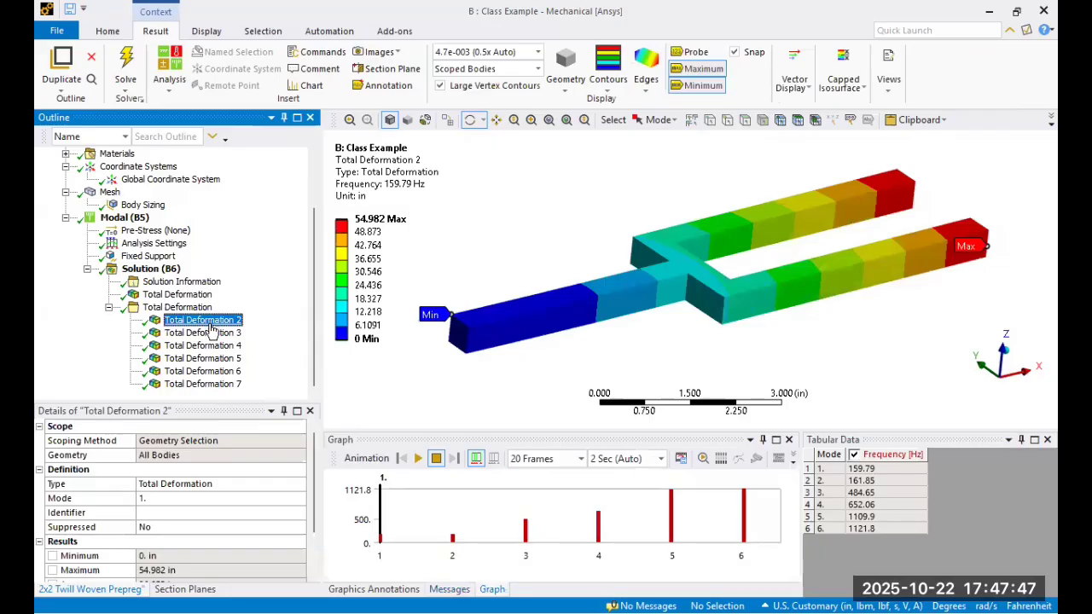